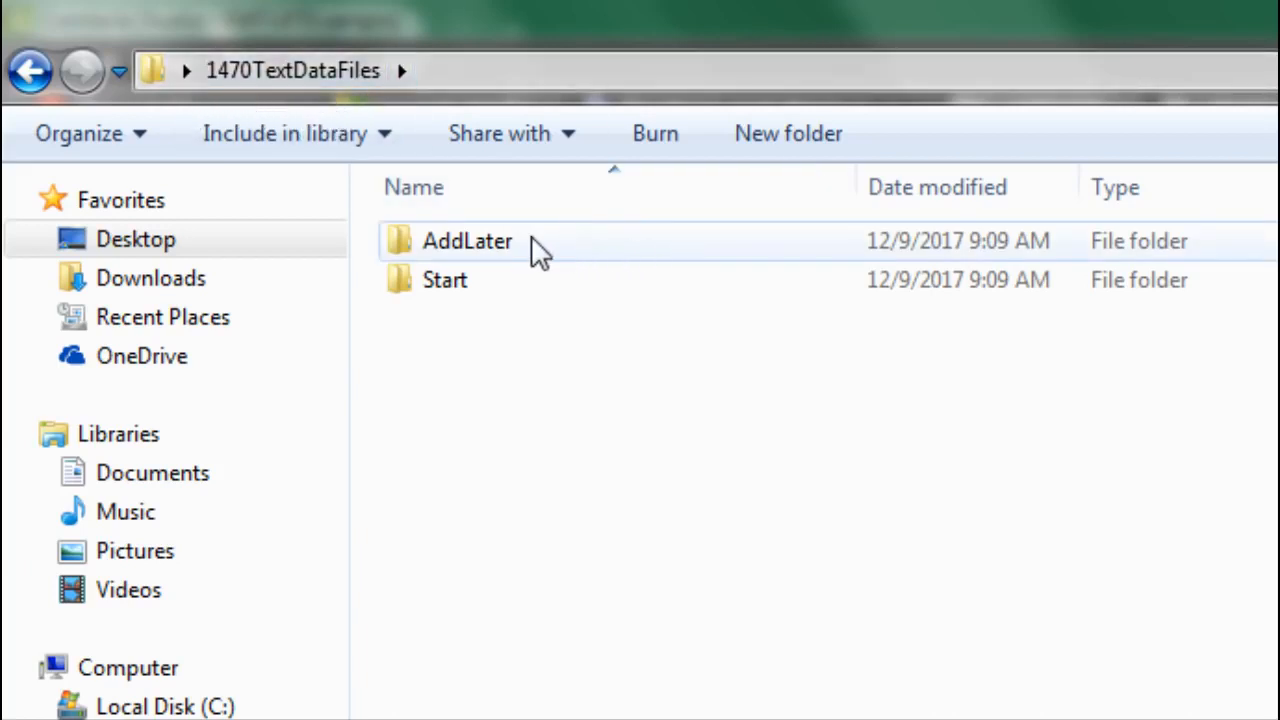
Step: Open the Start folder inside 1470TextDataFiles to view its files
double_click(452, 300)
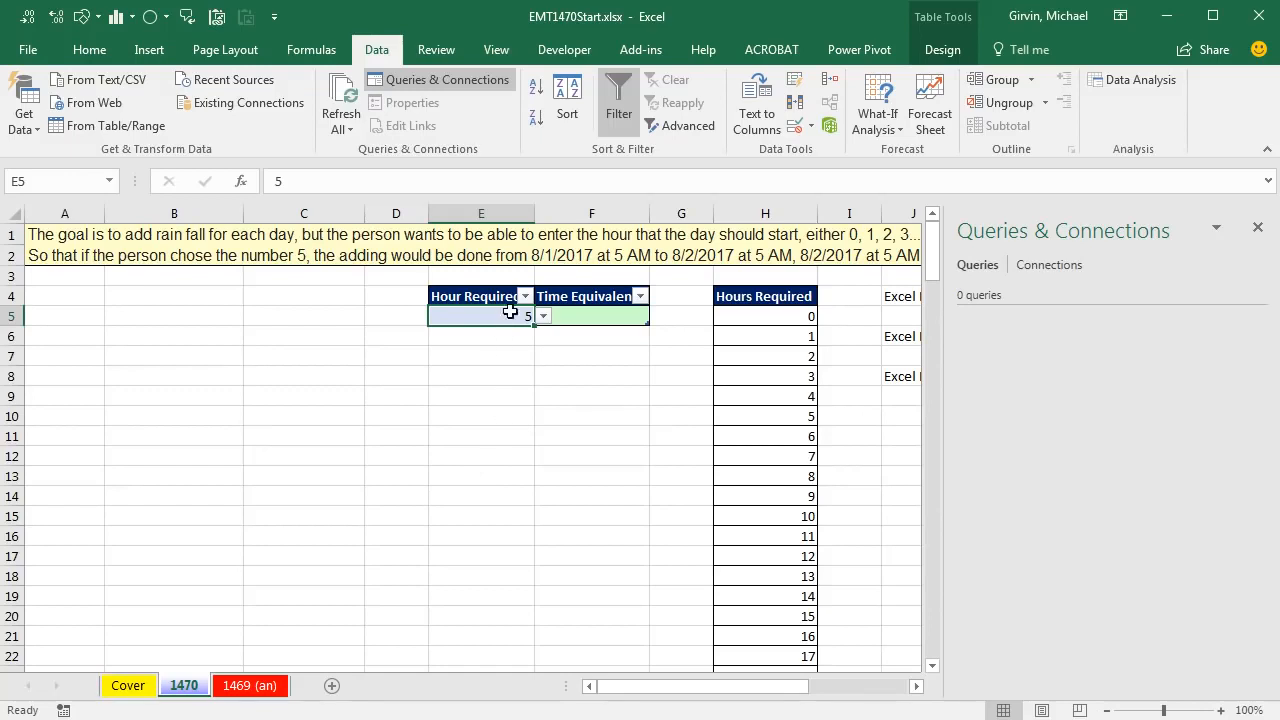
Step: Widen column E to fit the Hour Required header, and try hour 10 in cell E5 before choosing 5 again
drag(535, 213, 560, 210)
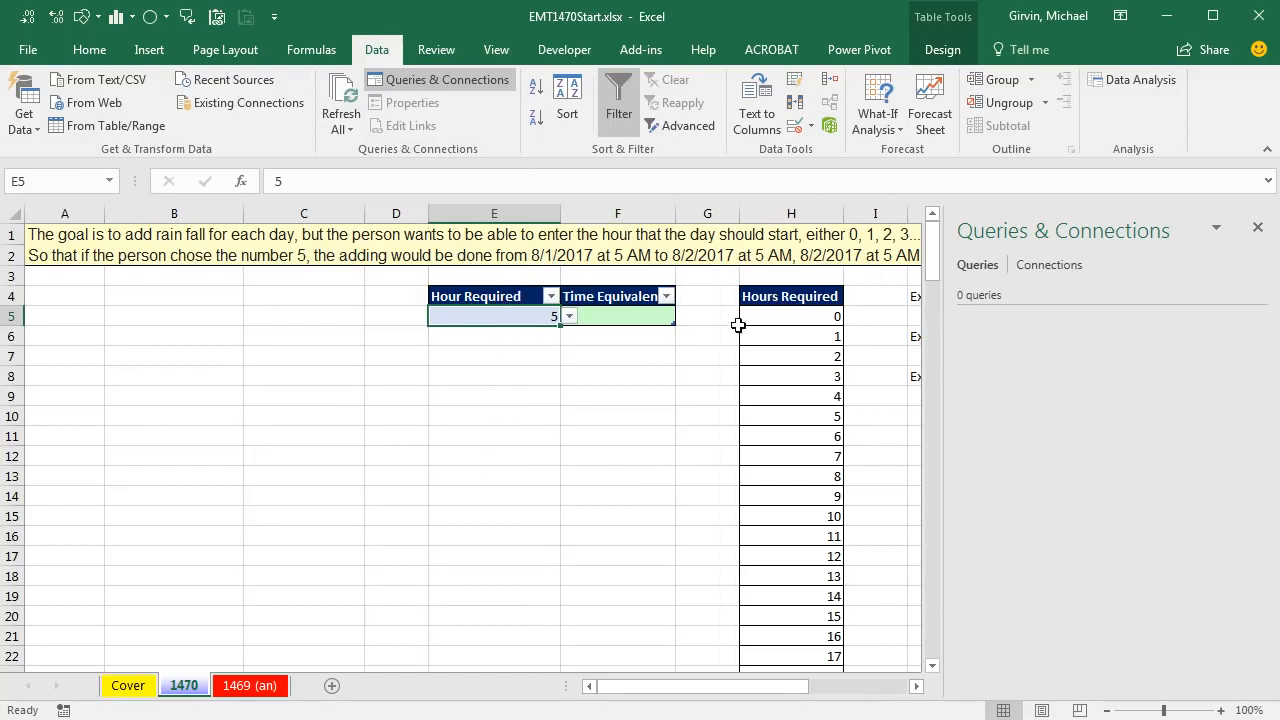
click(570, 317)
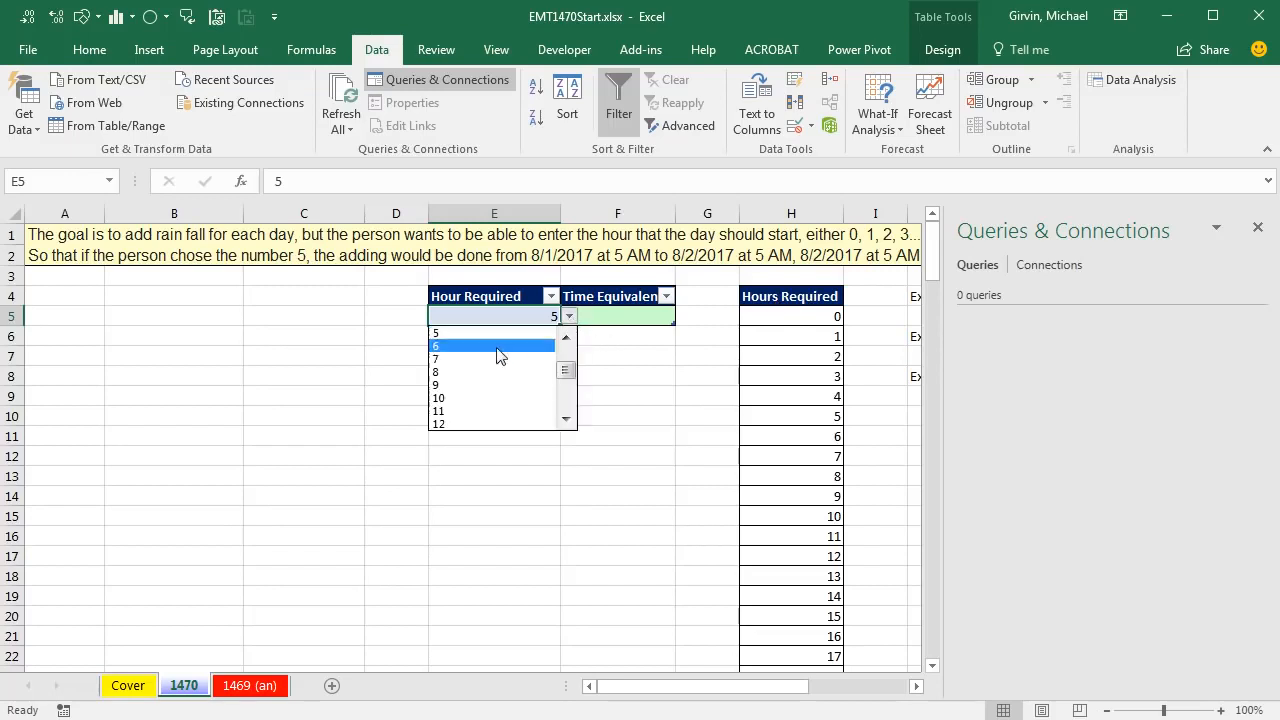
click(471, 396)
click(569, 316)
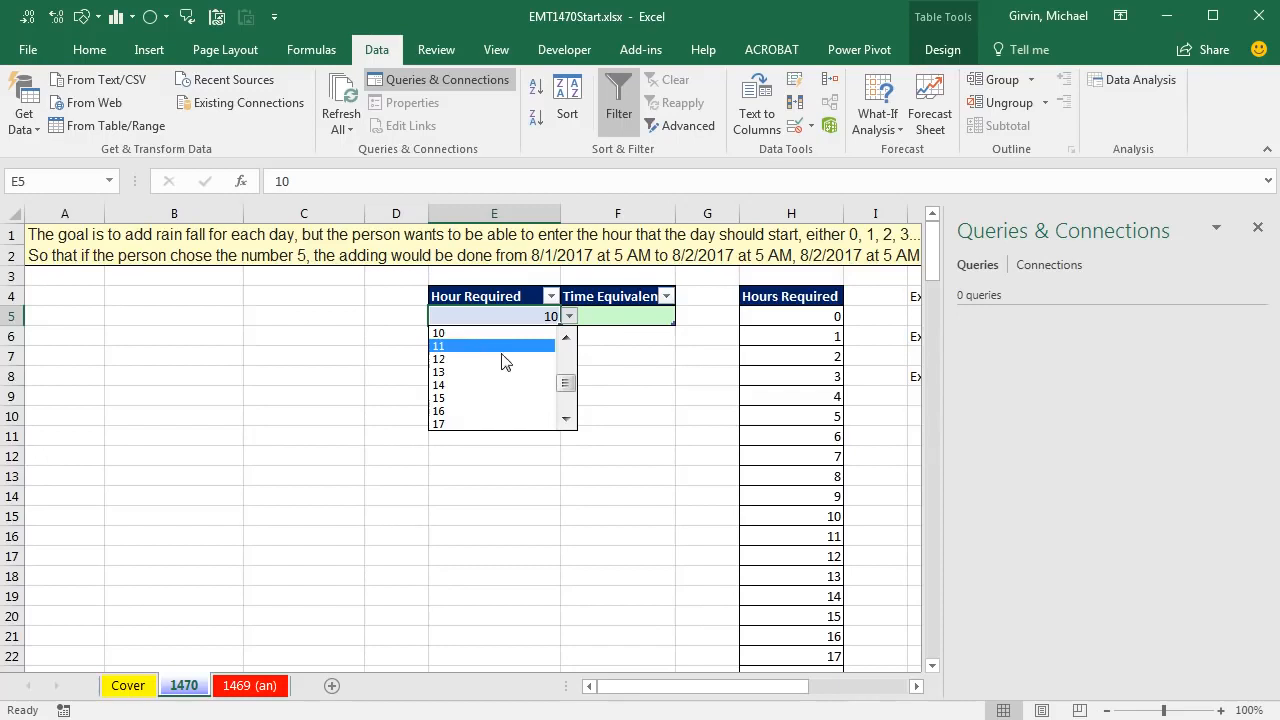
drag(568, 381, 567, 367)
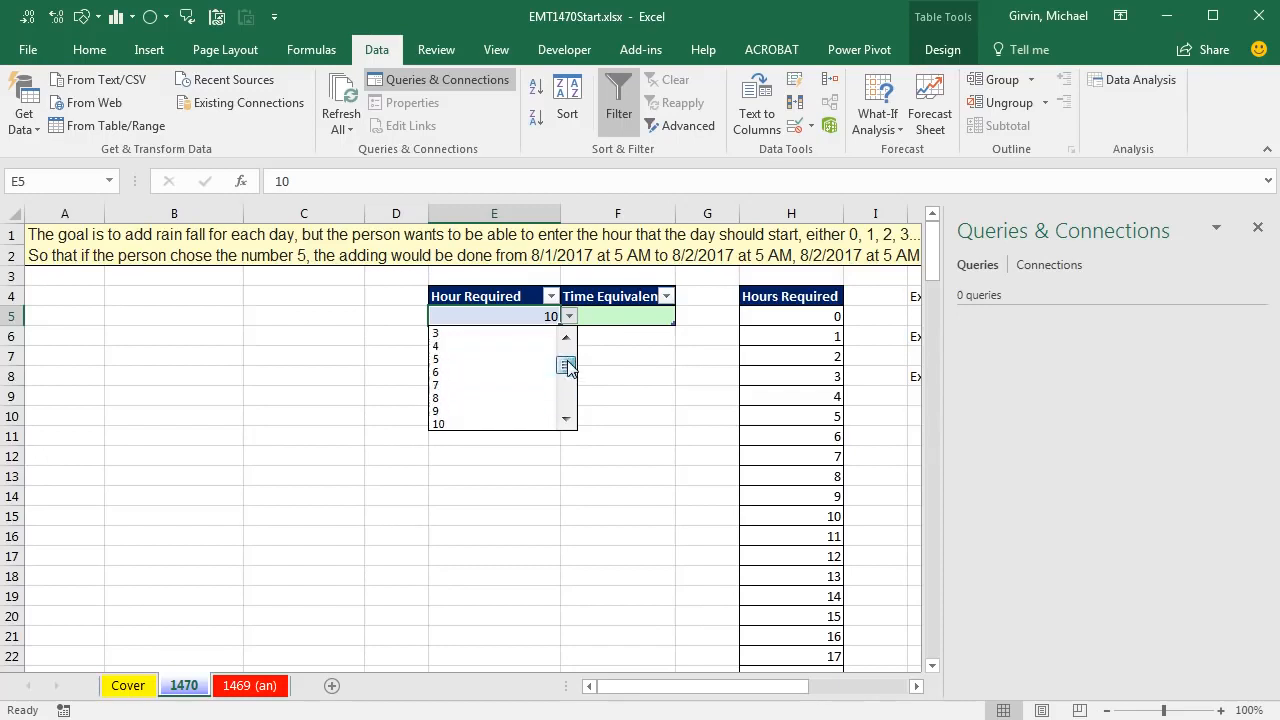
click(493, 356)
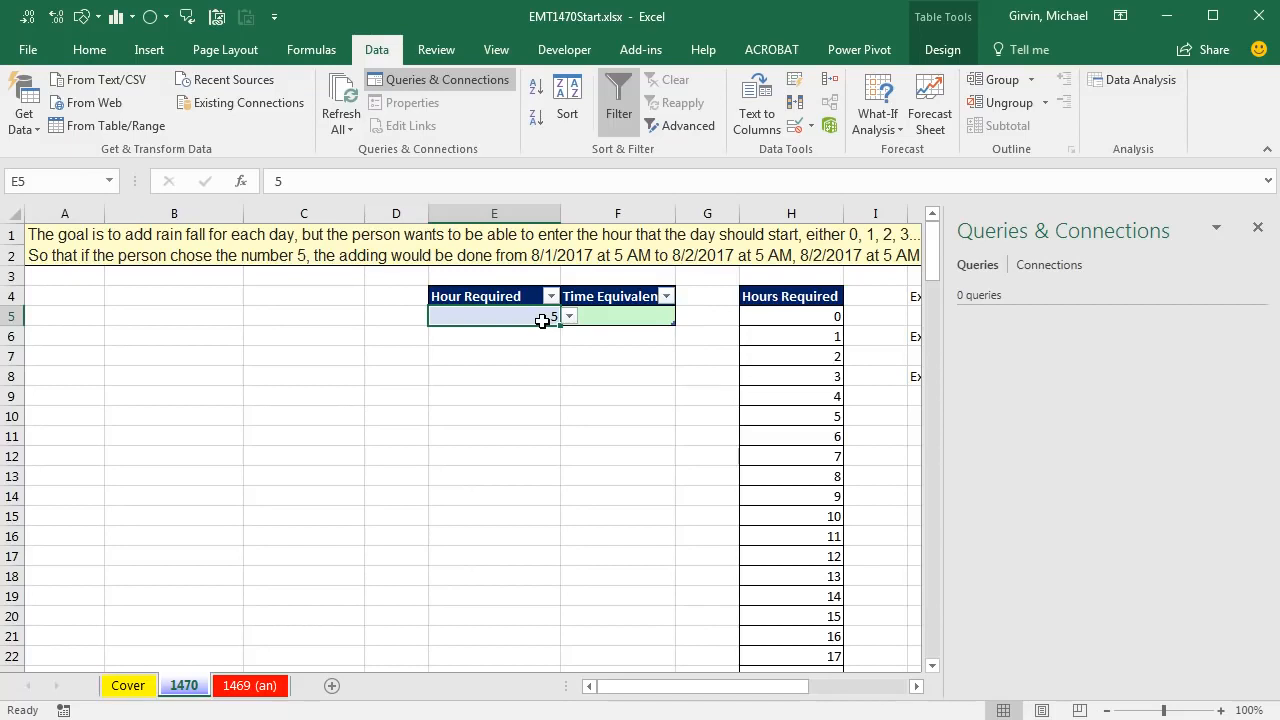
Step: Widen column F to fit its header and enter the formula =[Hour Required]/24 in the Time Equivalent cell F5
click(595, 315)
drag(675, 213, 710, 220)
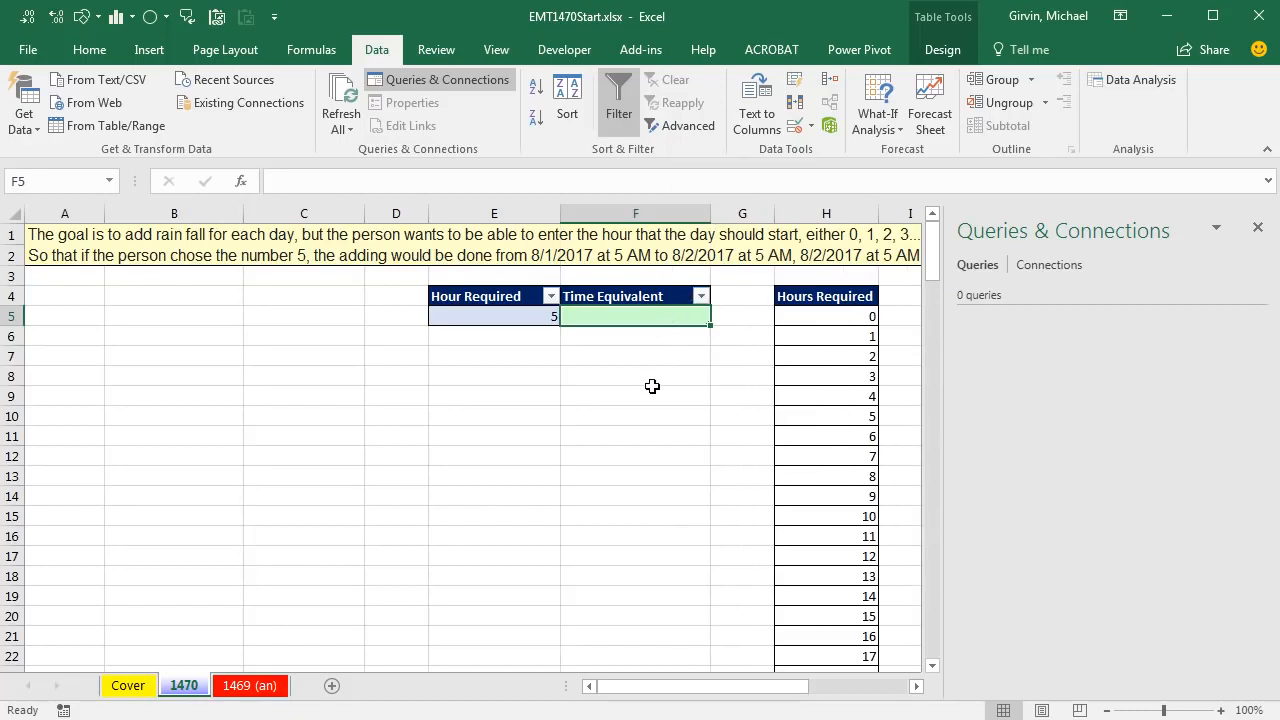
text(=)
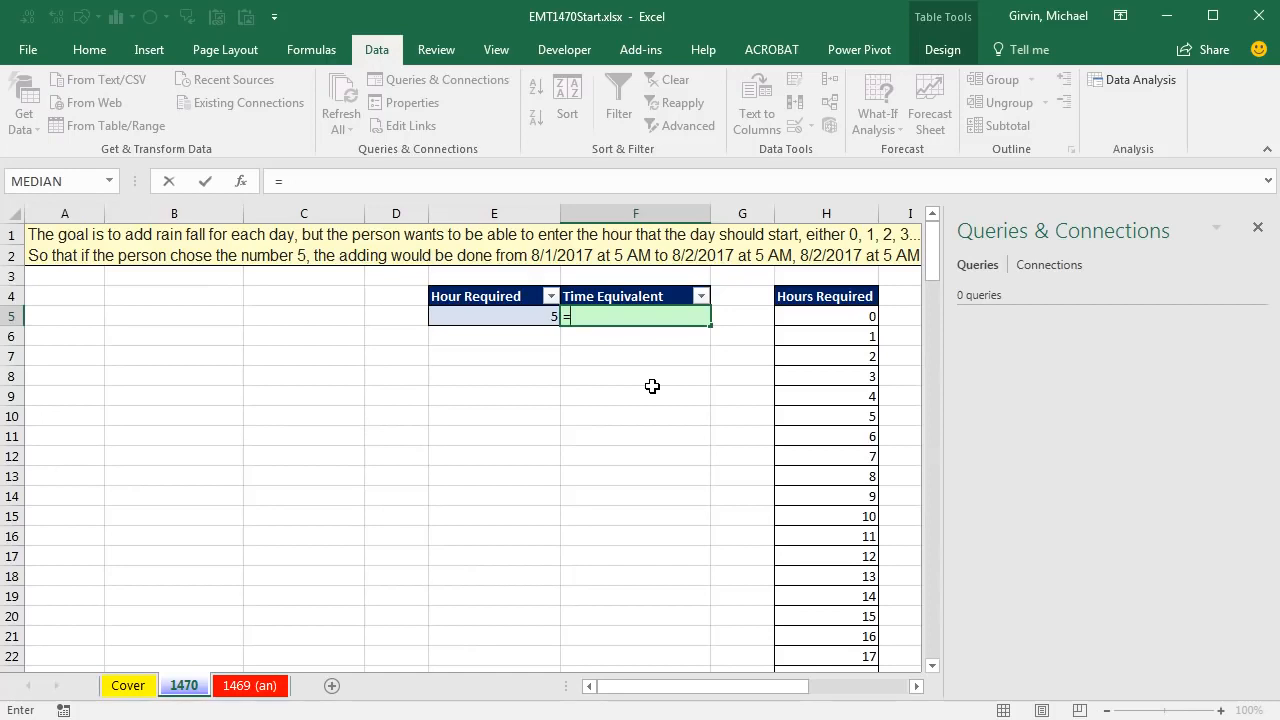
key(Left)
text(/24)
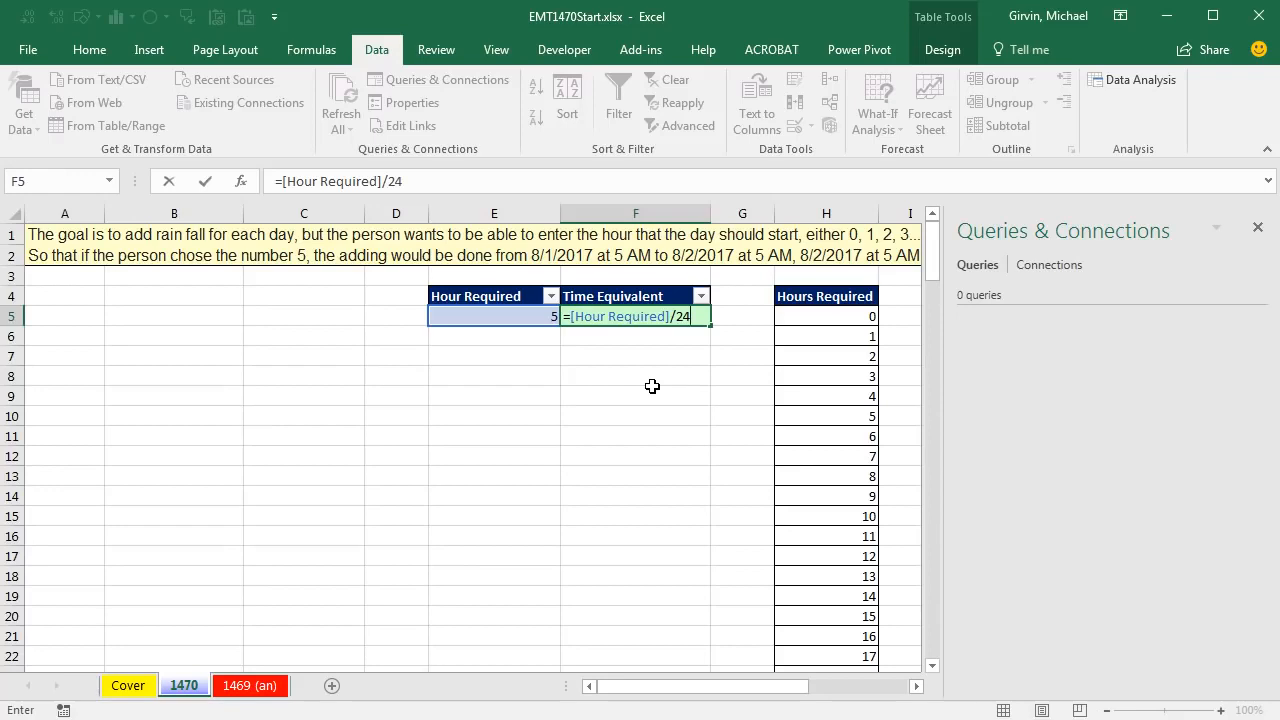
key(ctrl+Return)
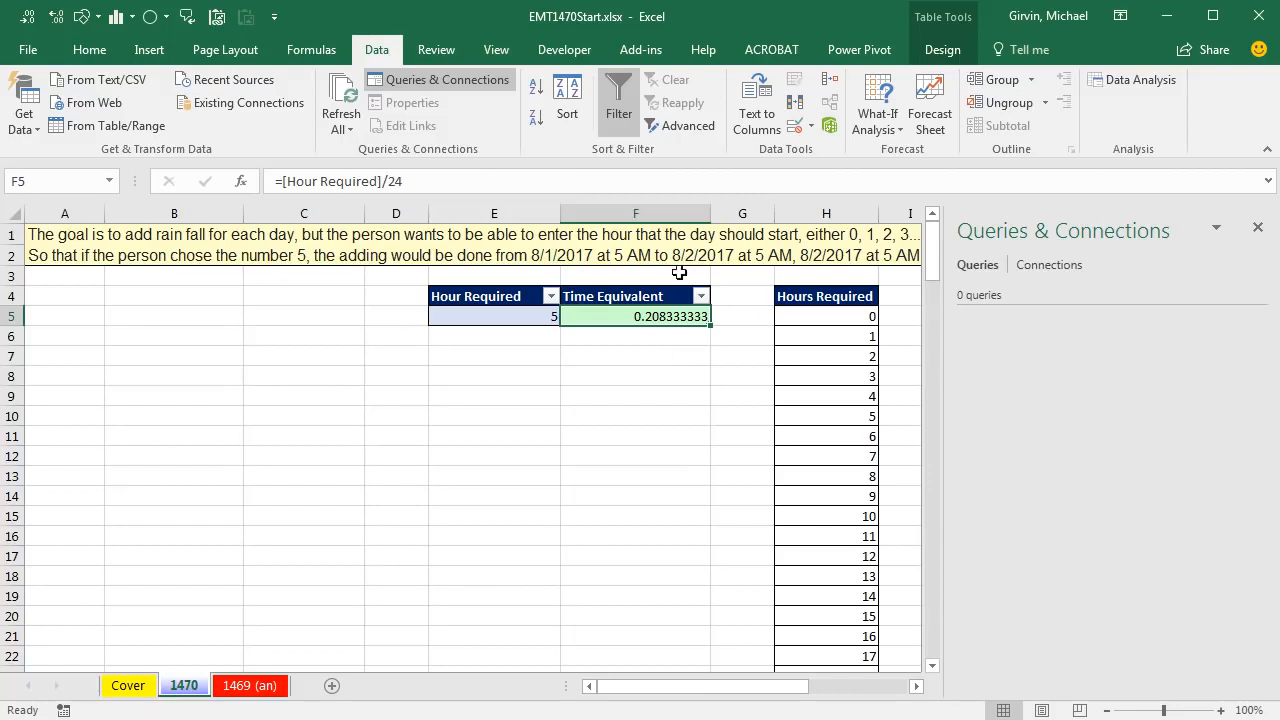
Step: Check the name of the table that holds Hour Required and Time Equivalent
click(149, 50)
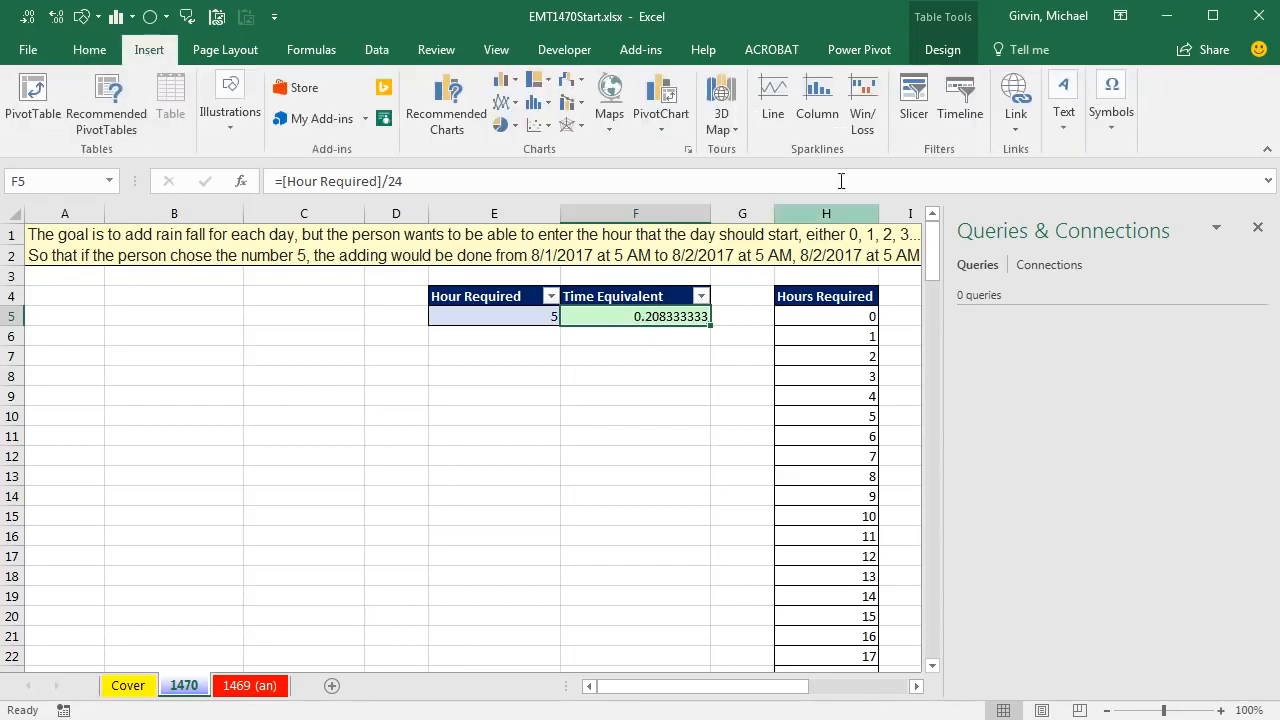
click(940, 52)
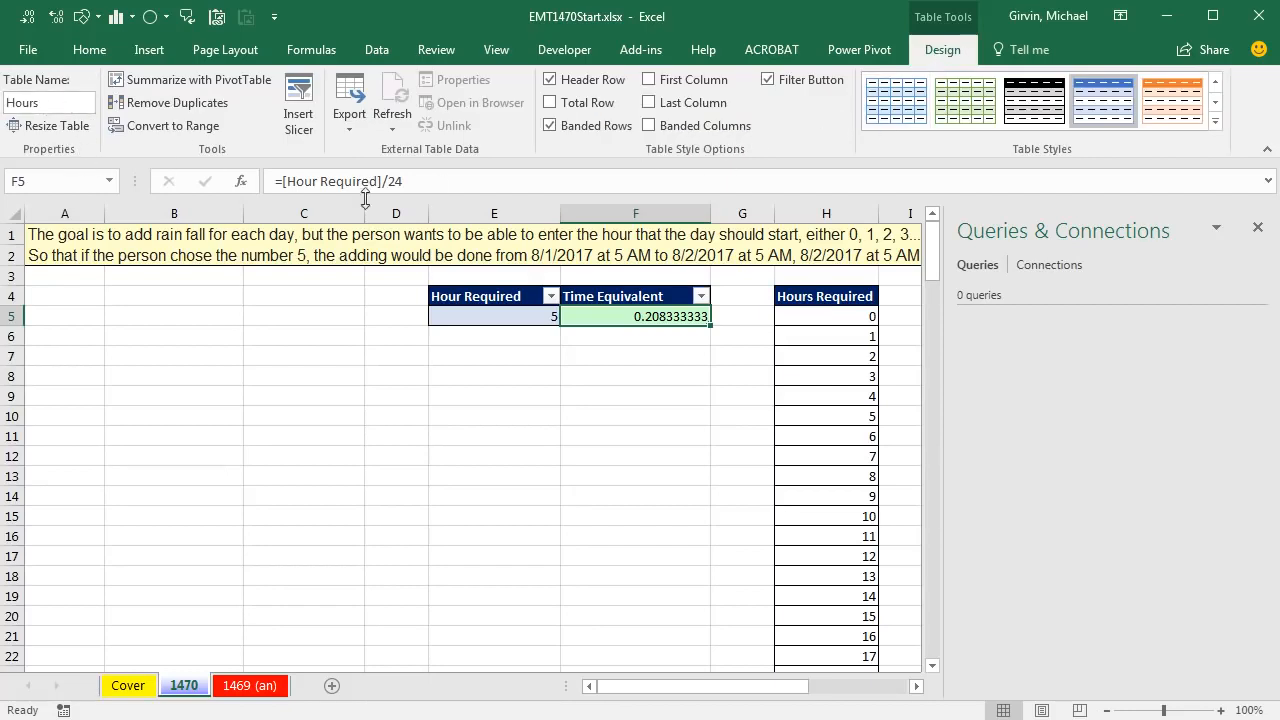
click(533, 316)
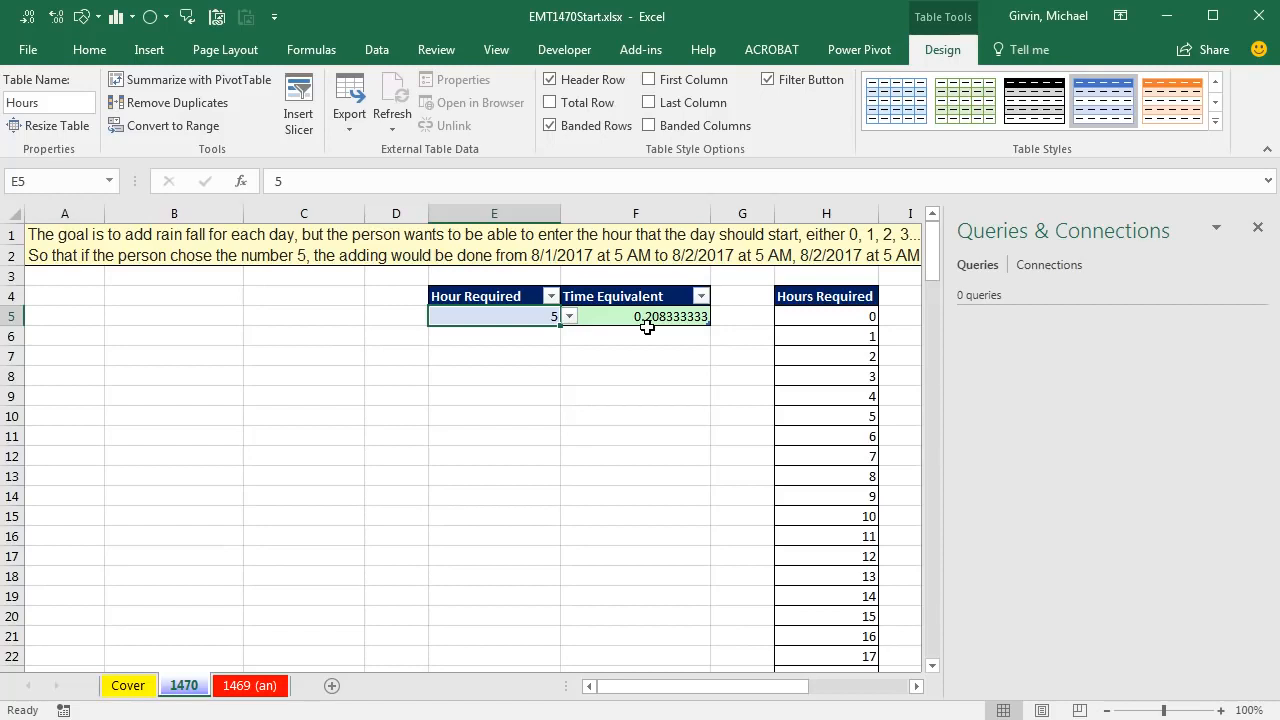
Step: Bring the Hours table into the Query Editor as a new query and delete its Changed Type step
click(517, 296)
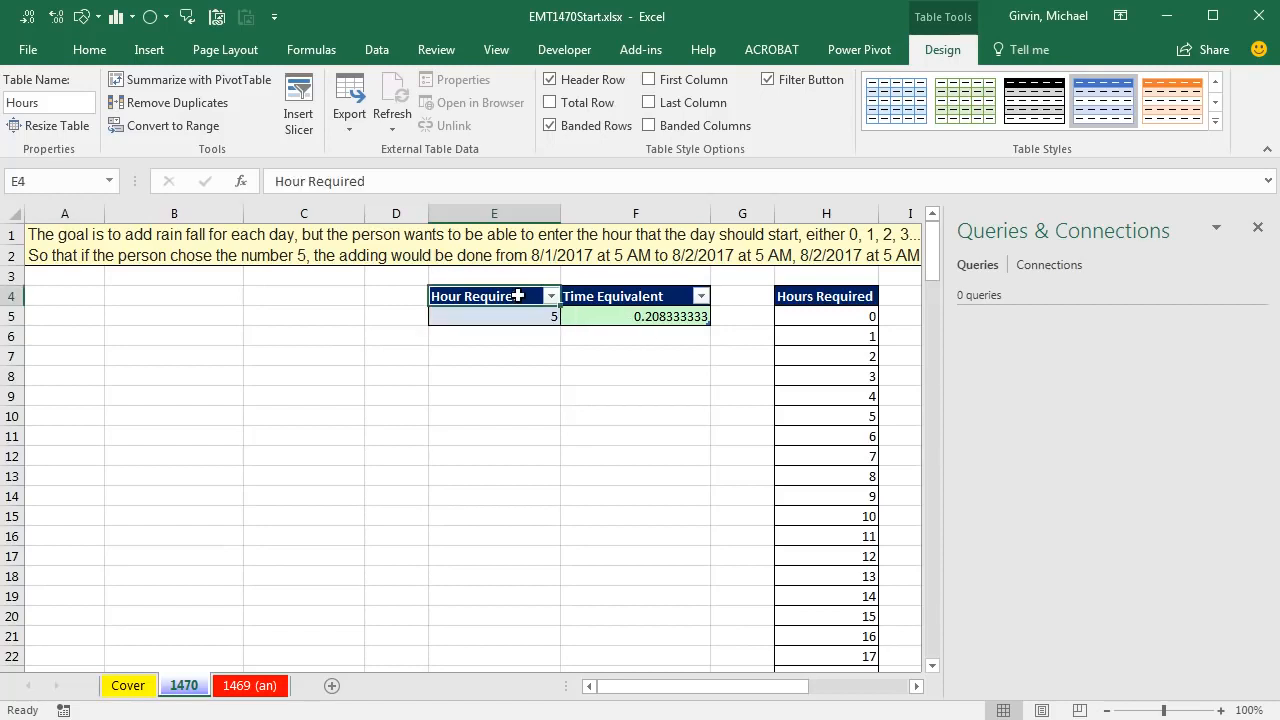
click(376, 49)
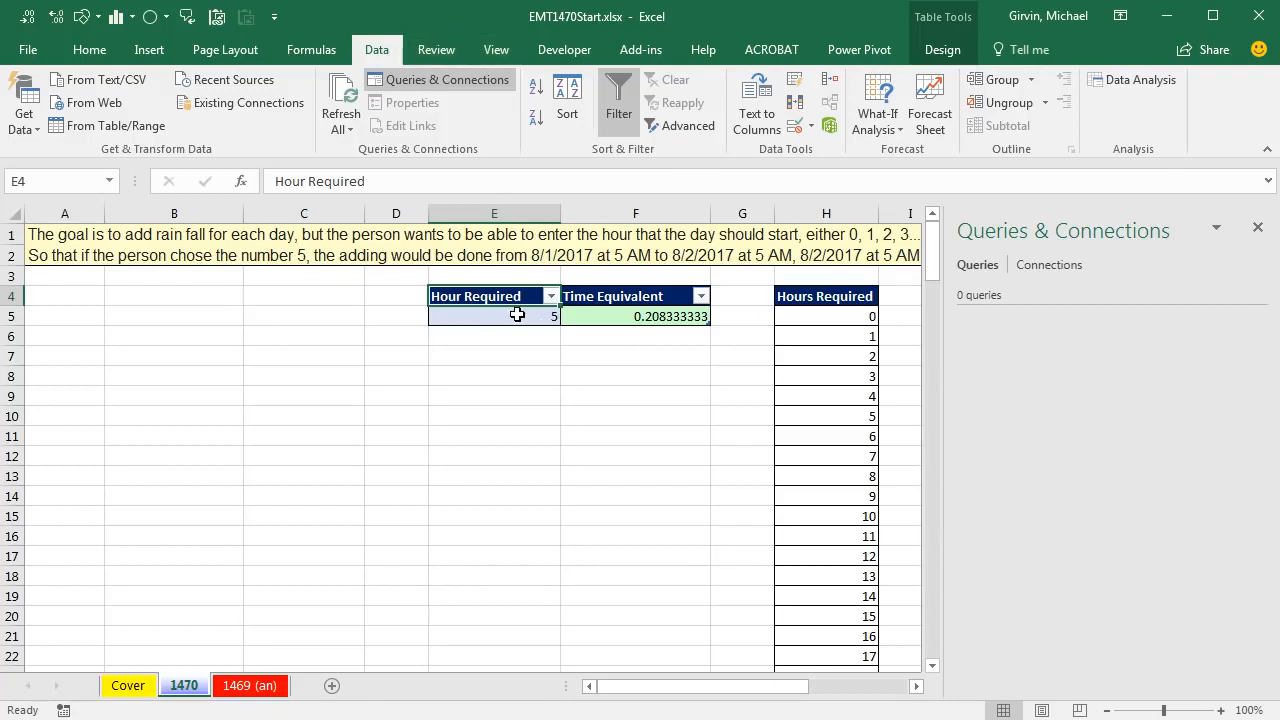
click(115, 133)
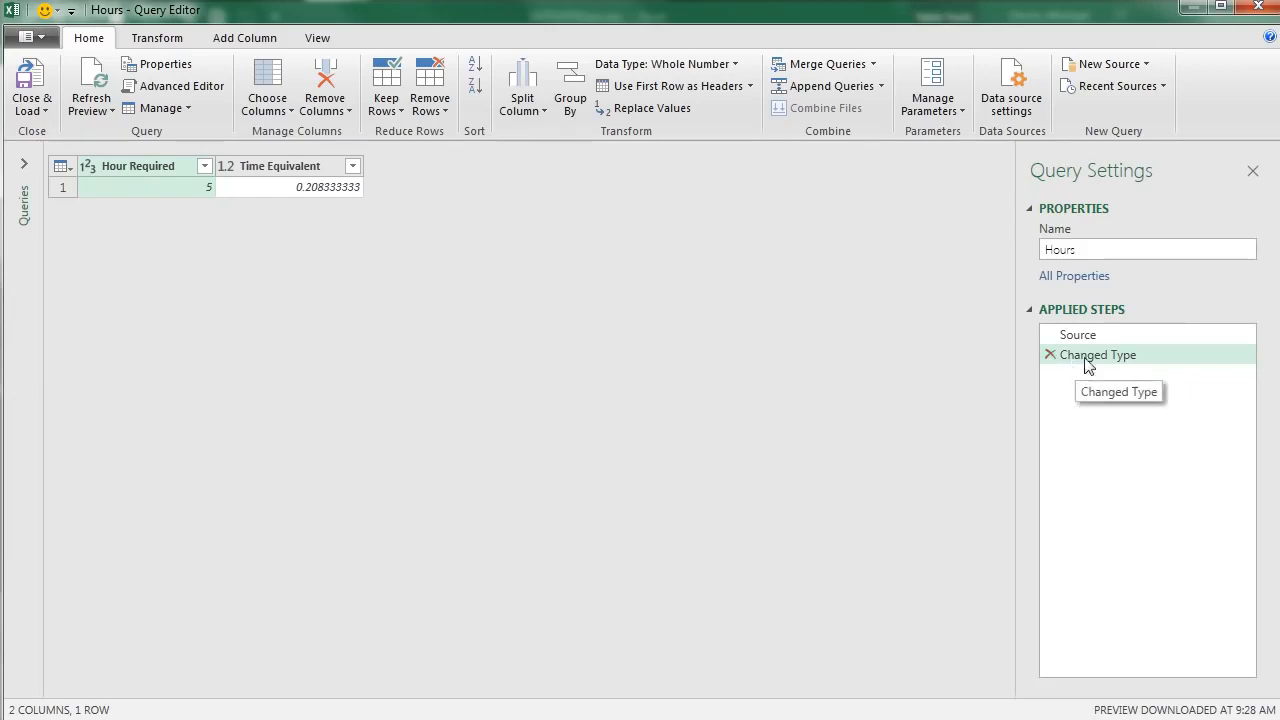
click(1049, 354)
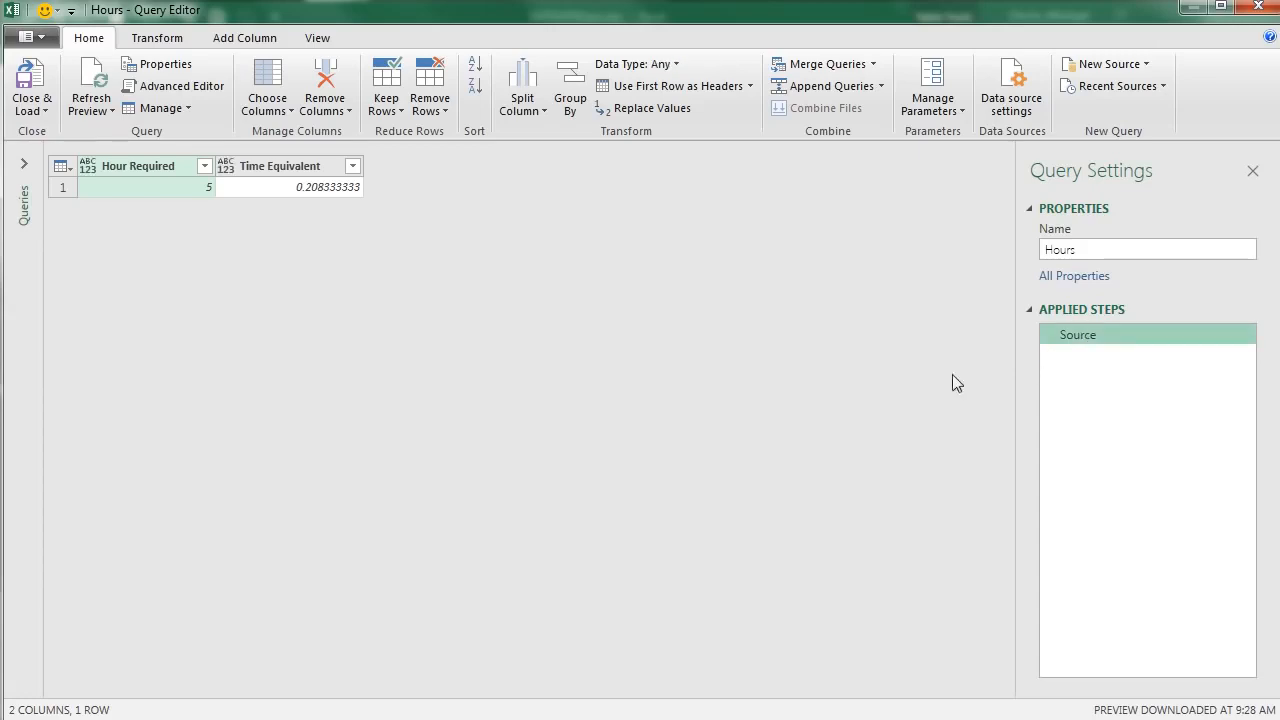
Step: Drill down into the Time Equivalent value so the Hours query returns only that single number
click(323, 189)
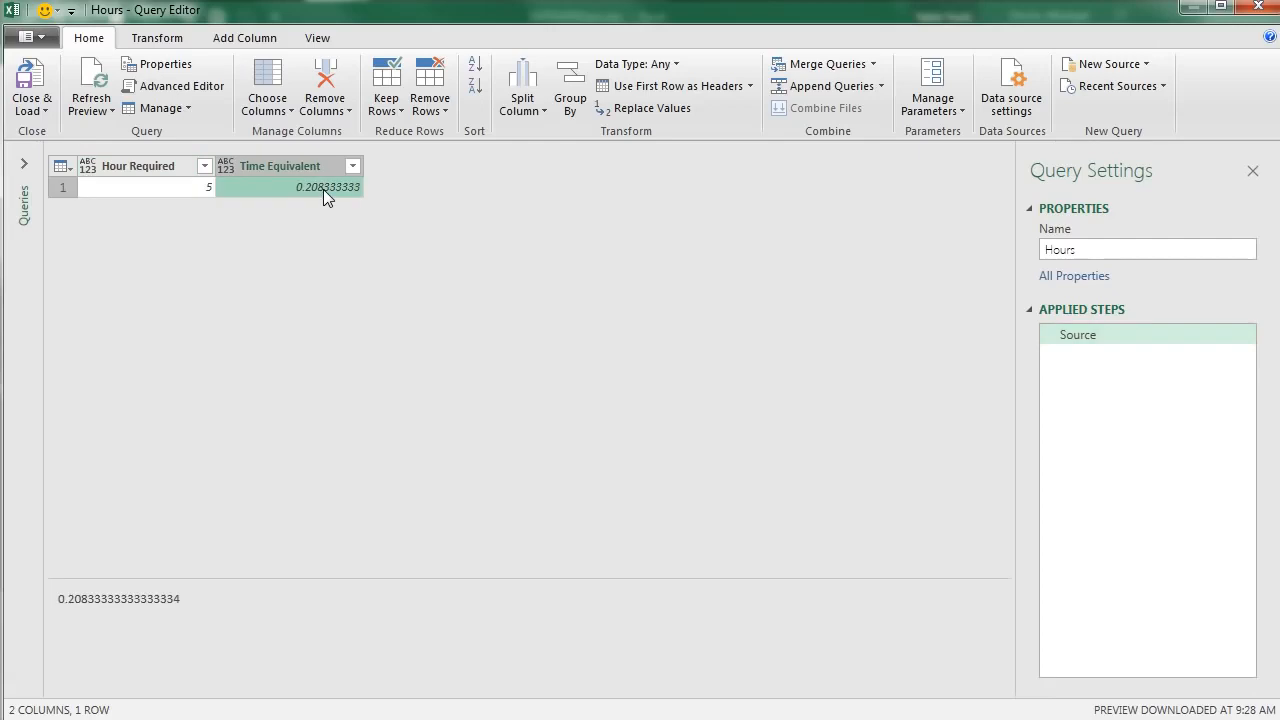
right_click(323, 189)
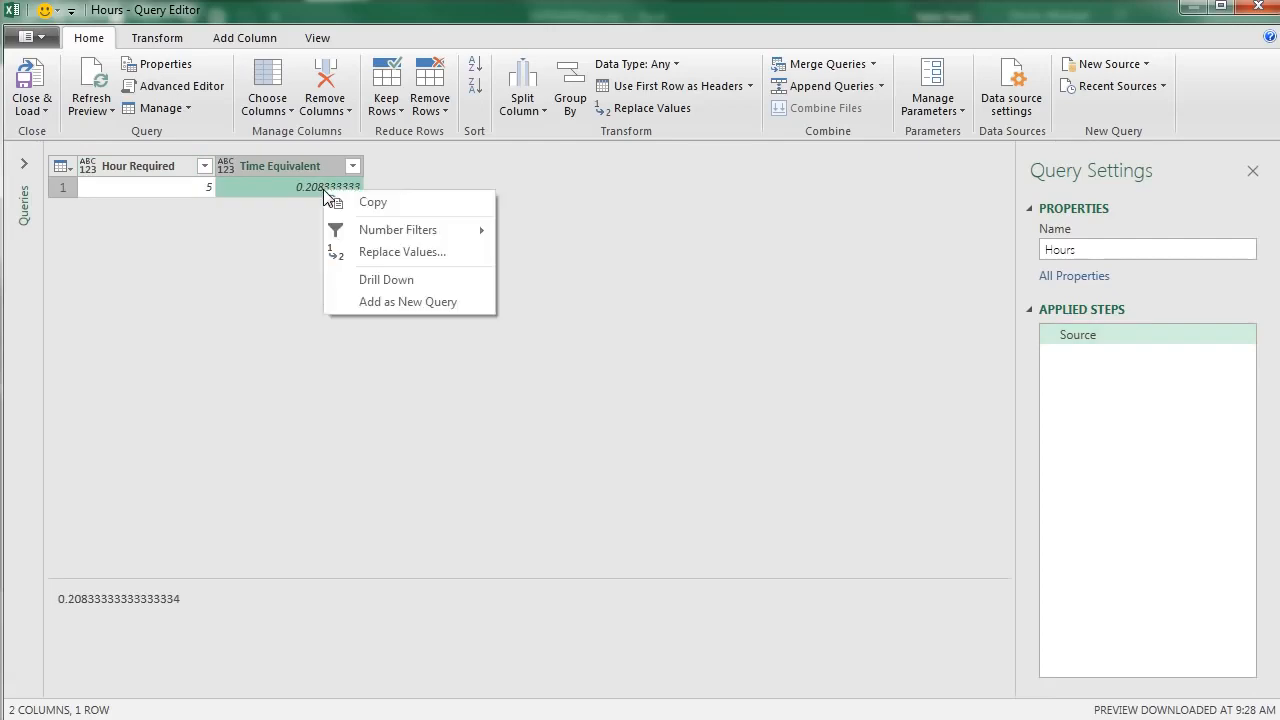
click(357, 282)
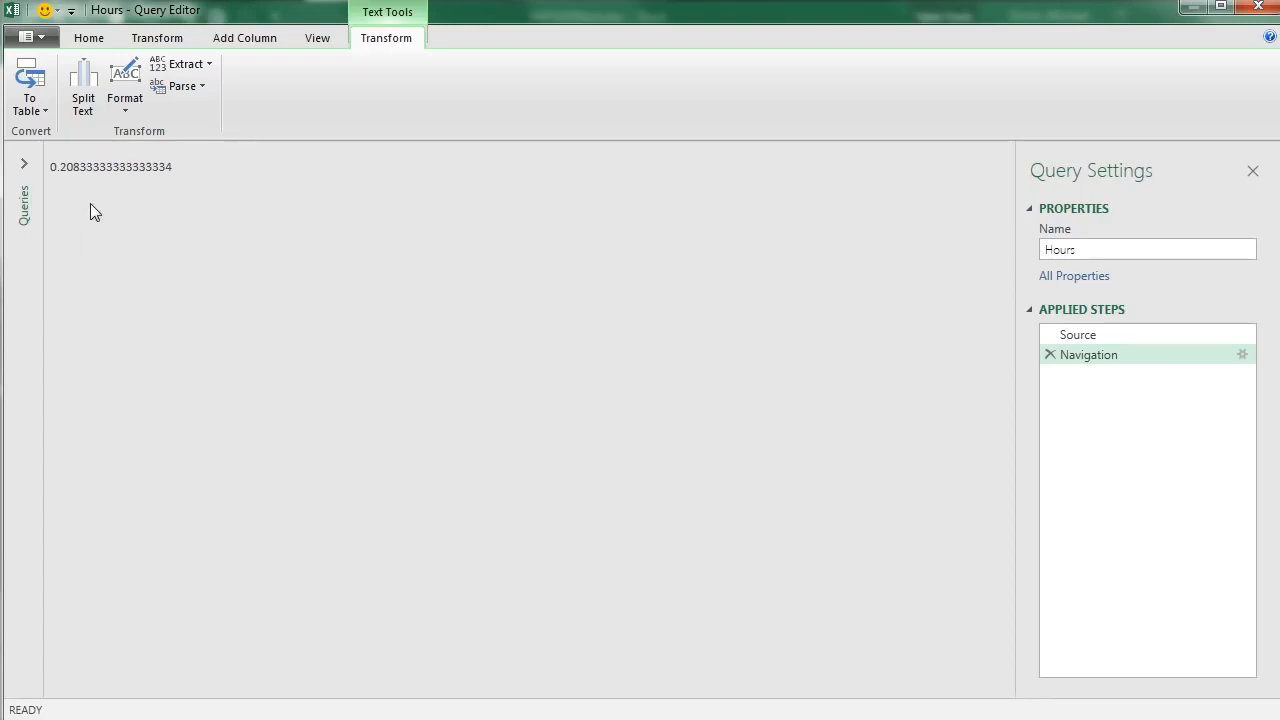
Step: Close the Hours query and load it to the workbook as Only Create Connection
click(84, 38)
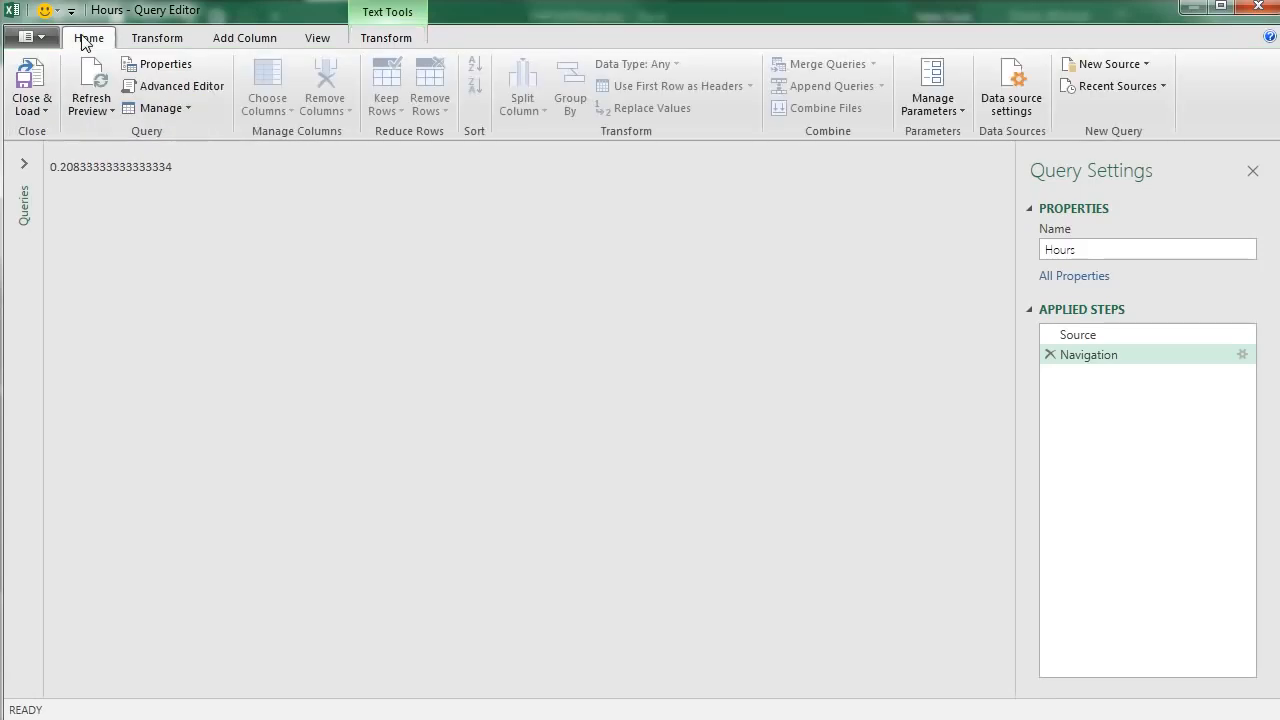
click(45, 106)
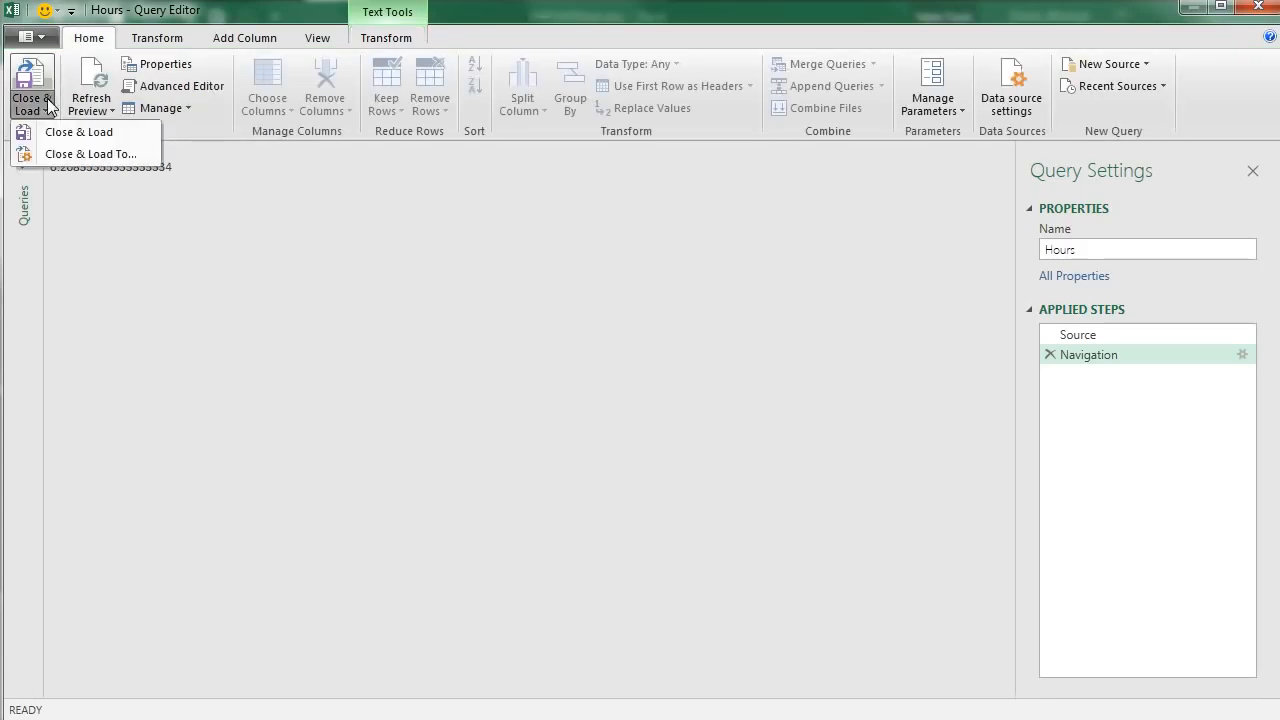
click(71, 156)
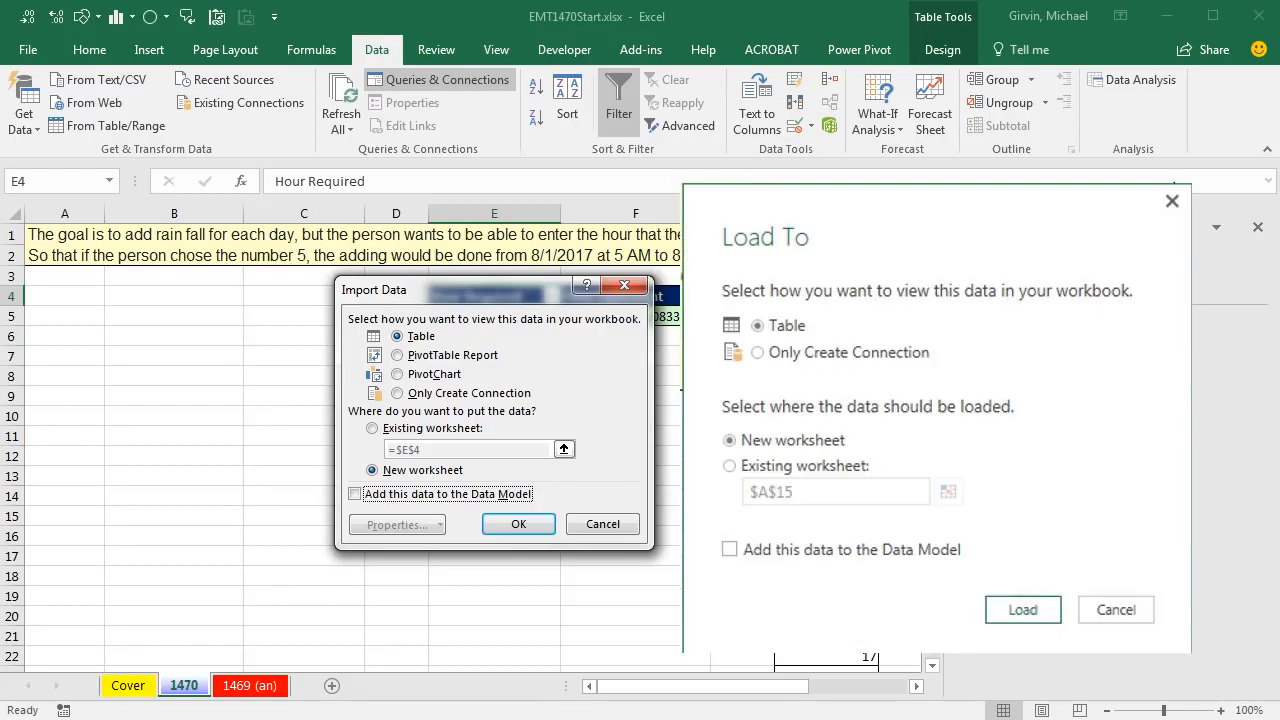
click(398, 393)
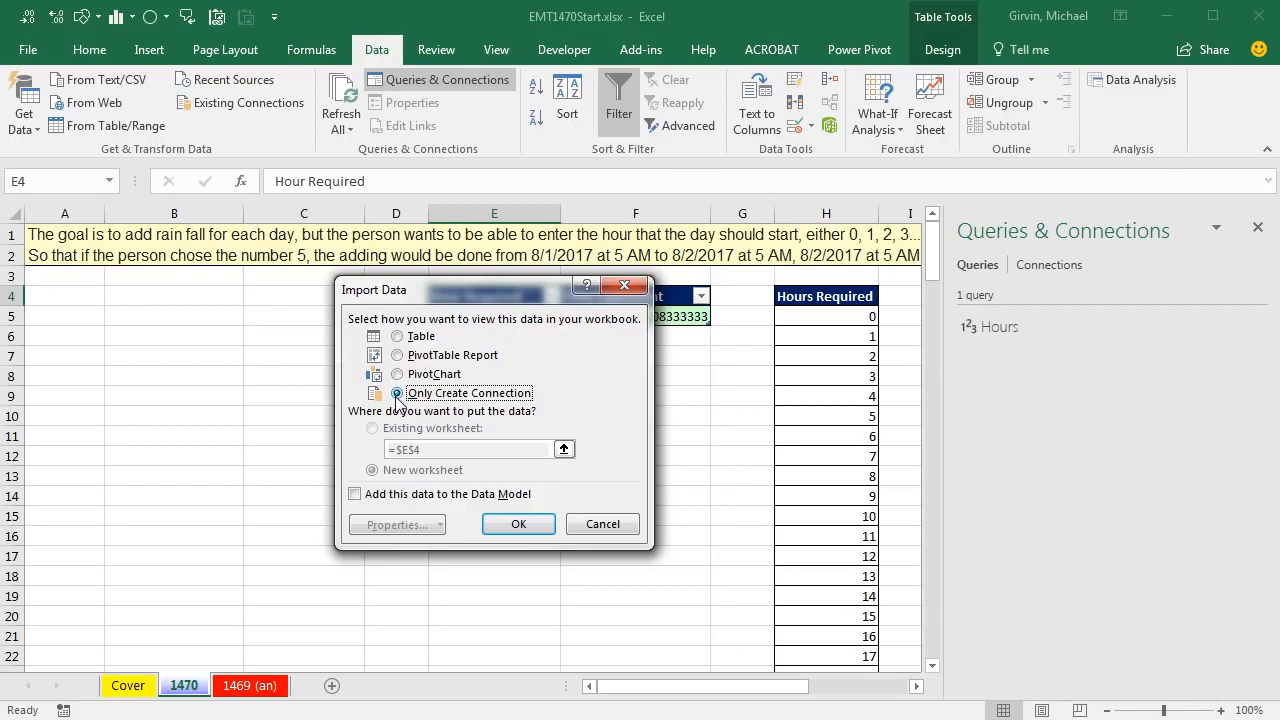
click(528, 529)
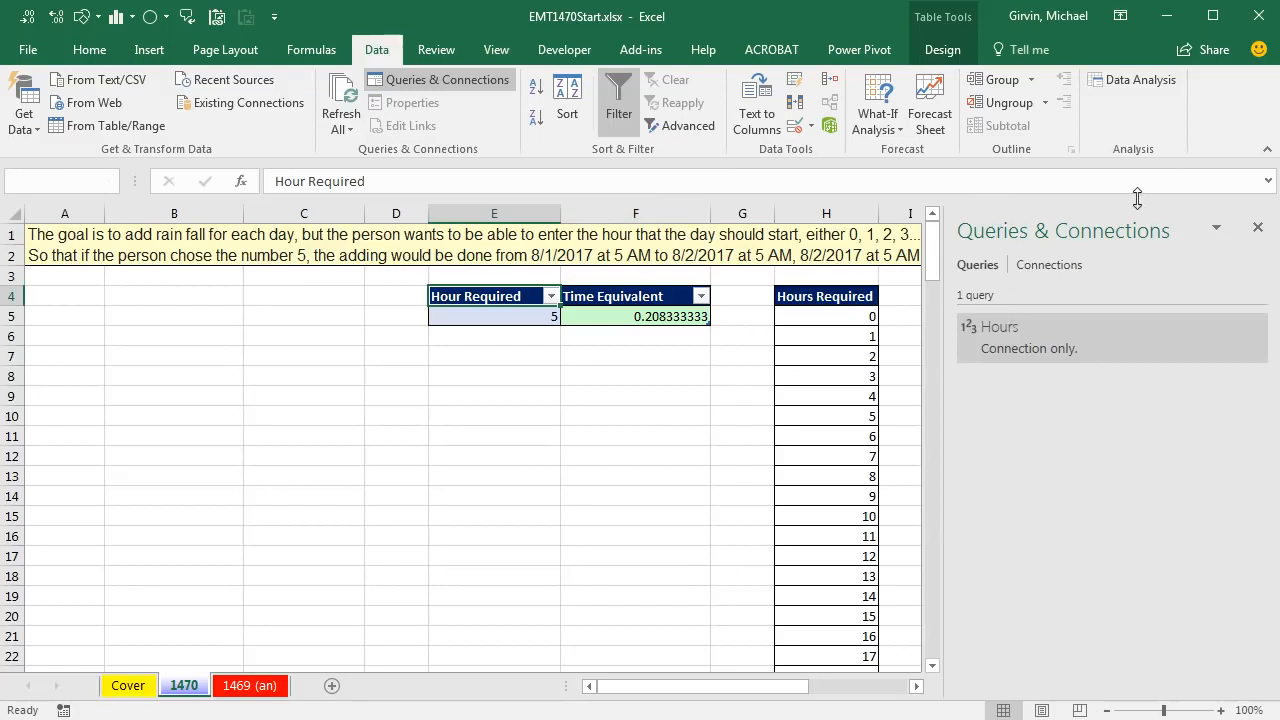
Step: Get data from the desktop folder 1470TextDataFiles\Start and open its file list for editing in the Query Editor
mouse_move(996, 351)
click(24, 120)
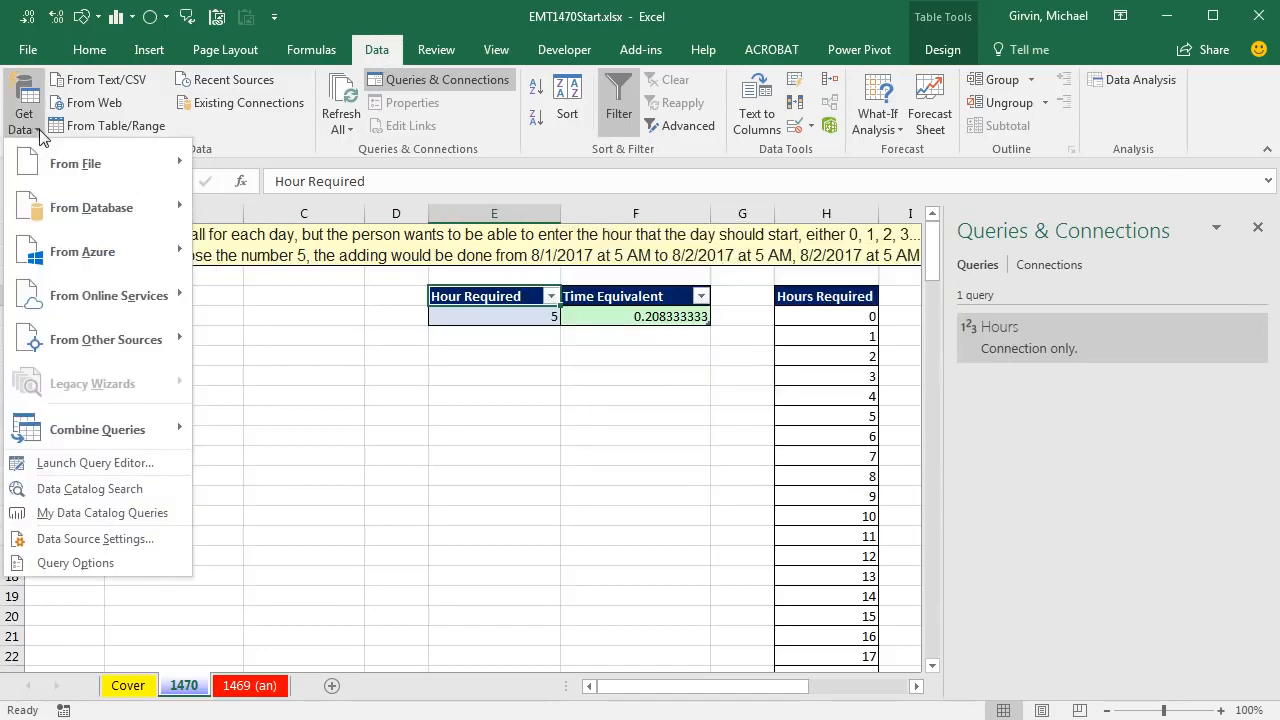
mouse_move(76, 165)
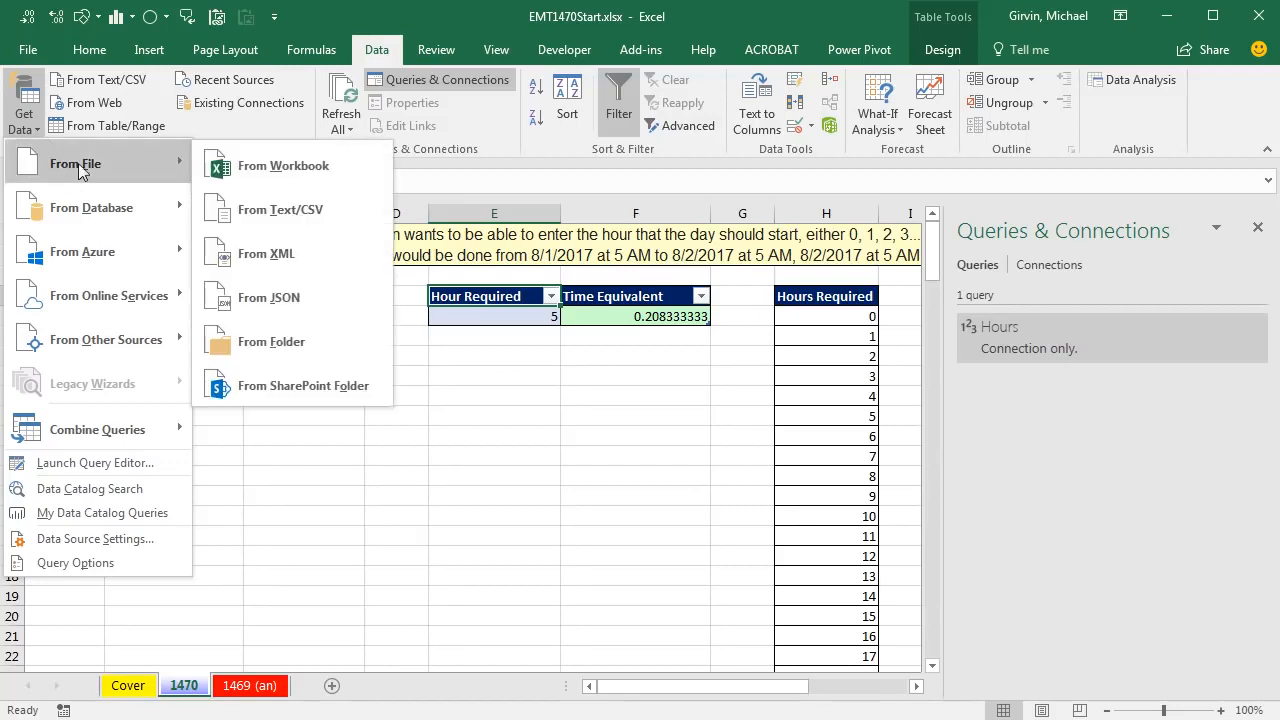
click(256, 342)
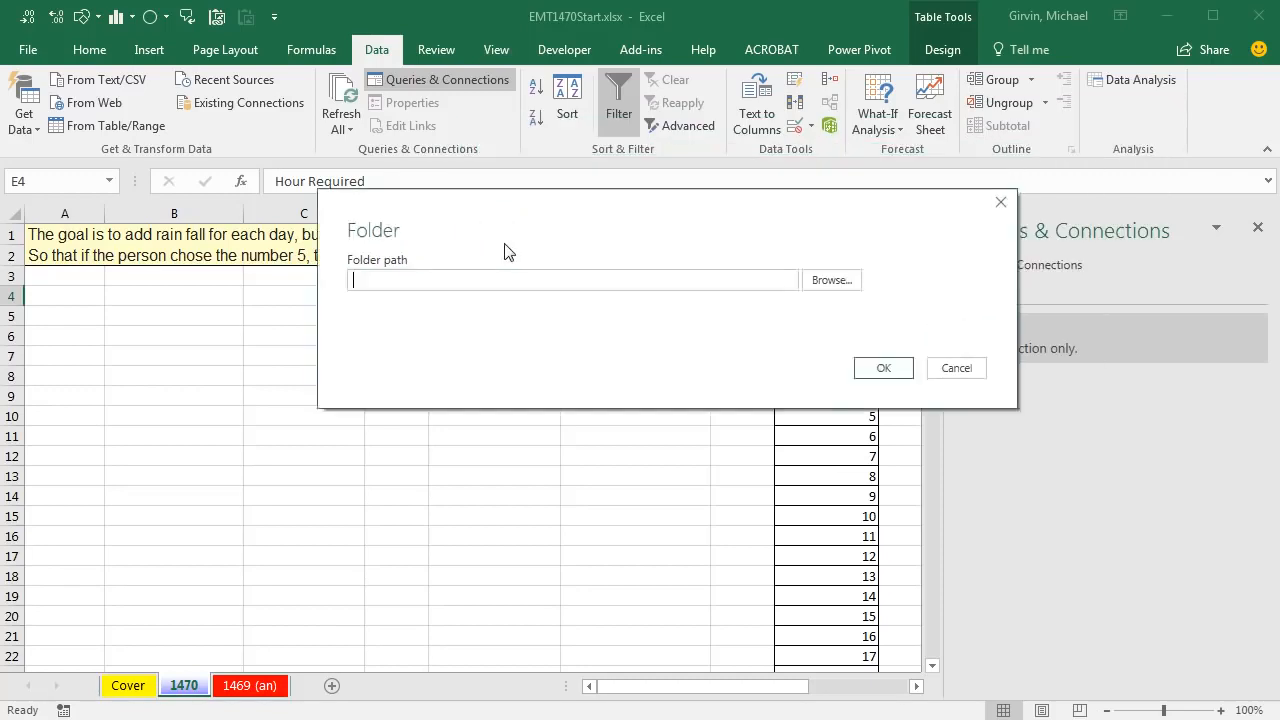
click(640, 354)
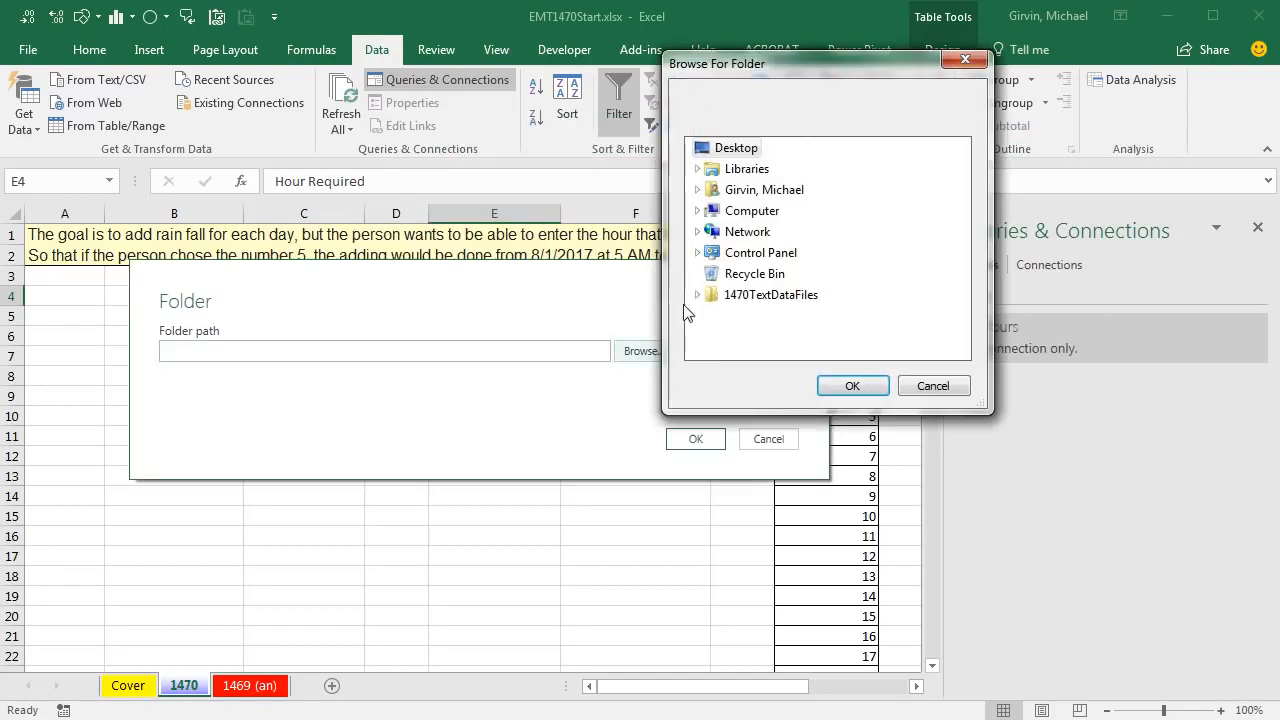
click(697, 295)
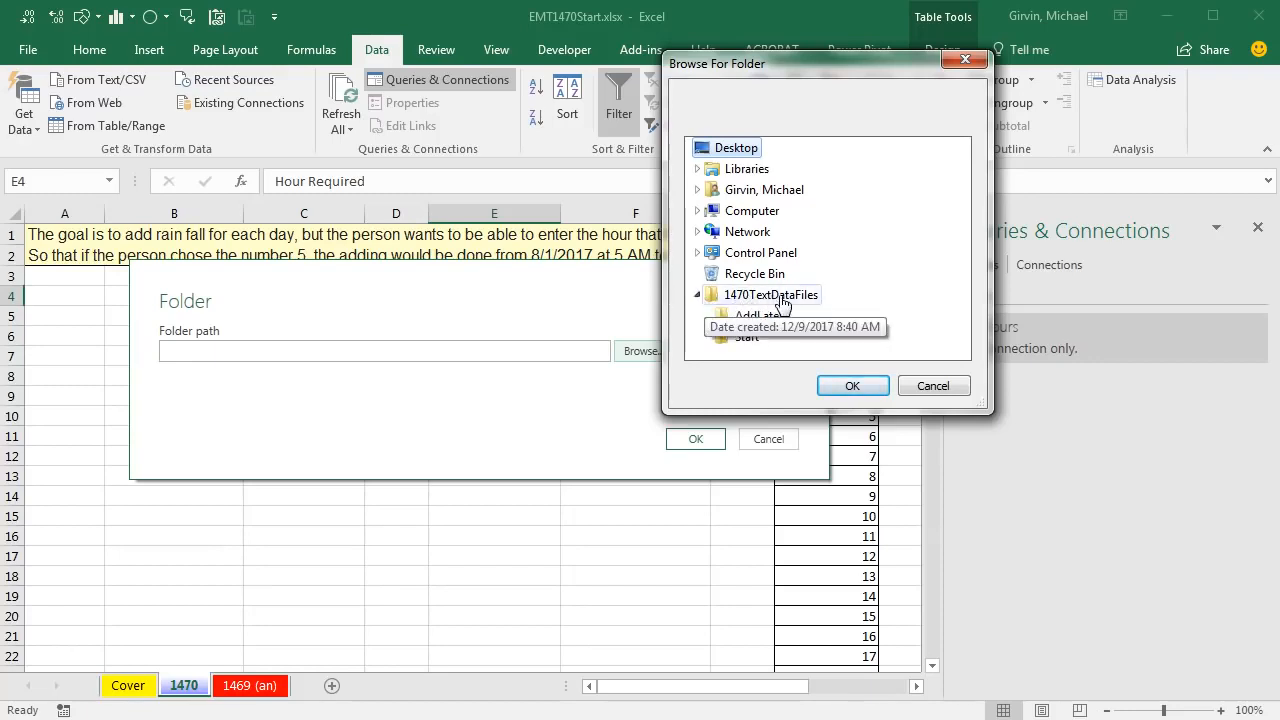
click(740, 342)
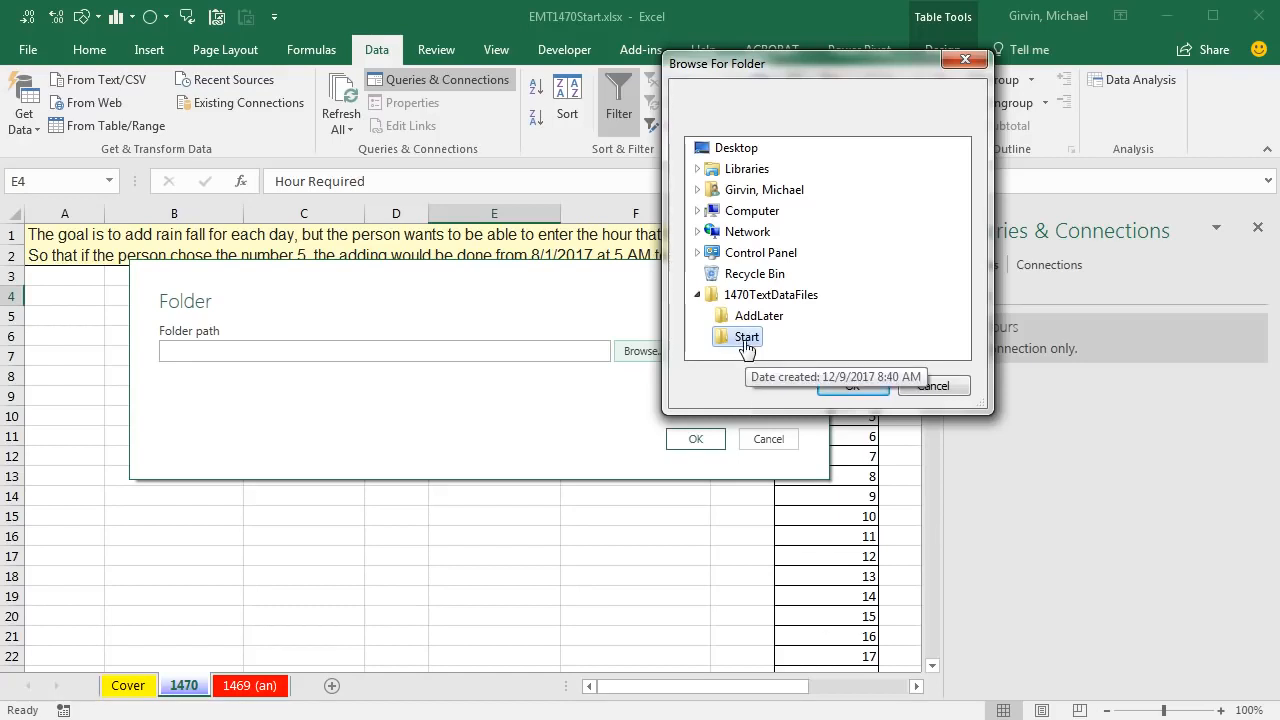
click(850, 387)
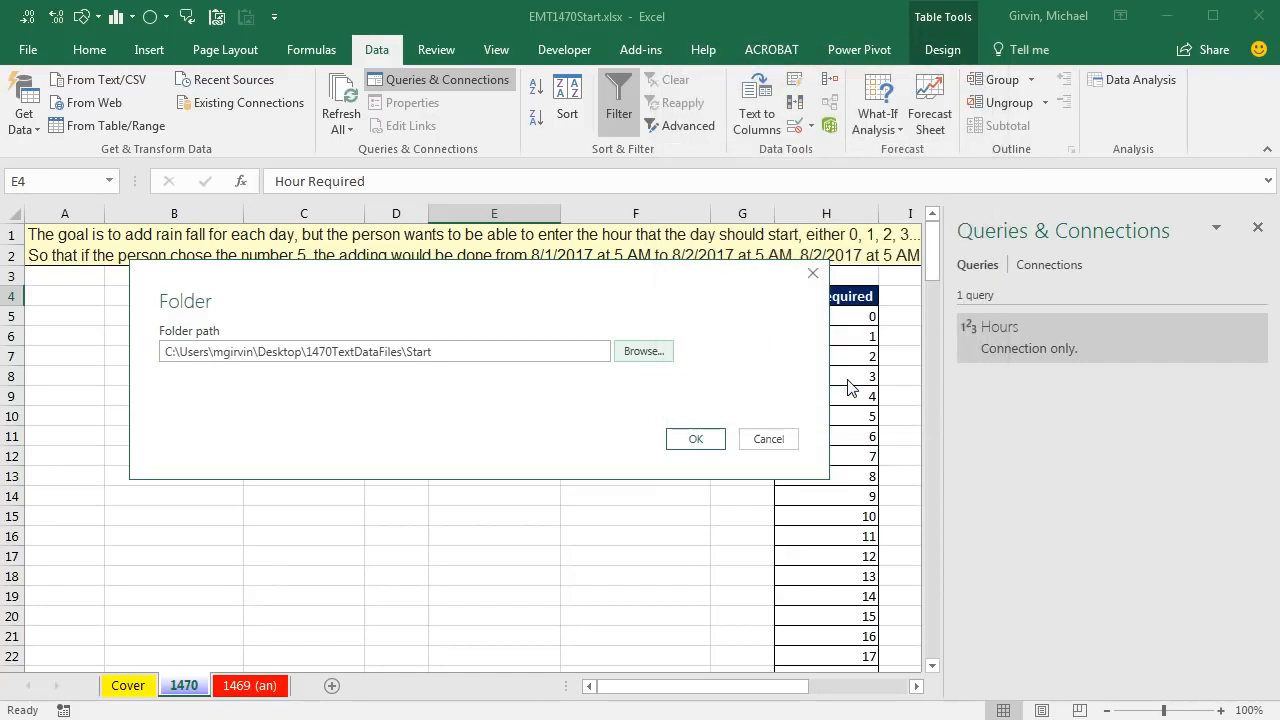
click(695, 441)
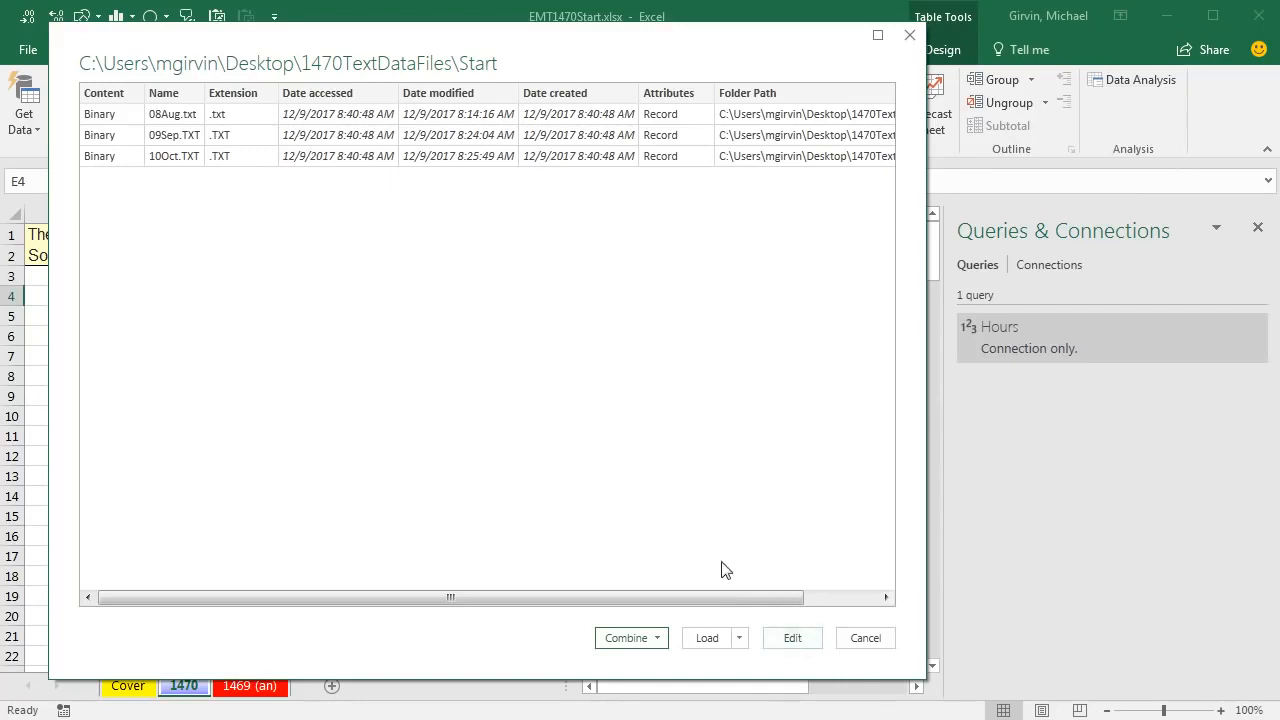
click(792, 638)
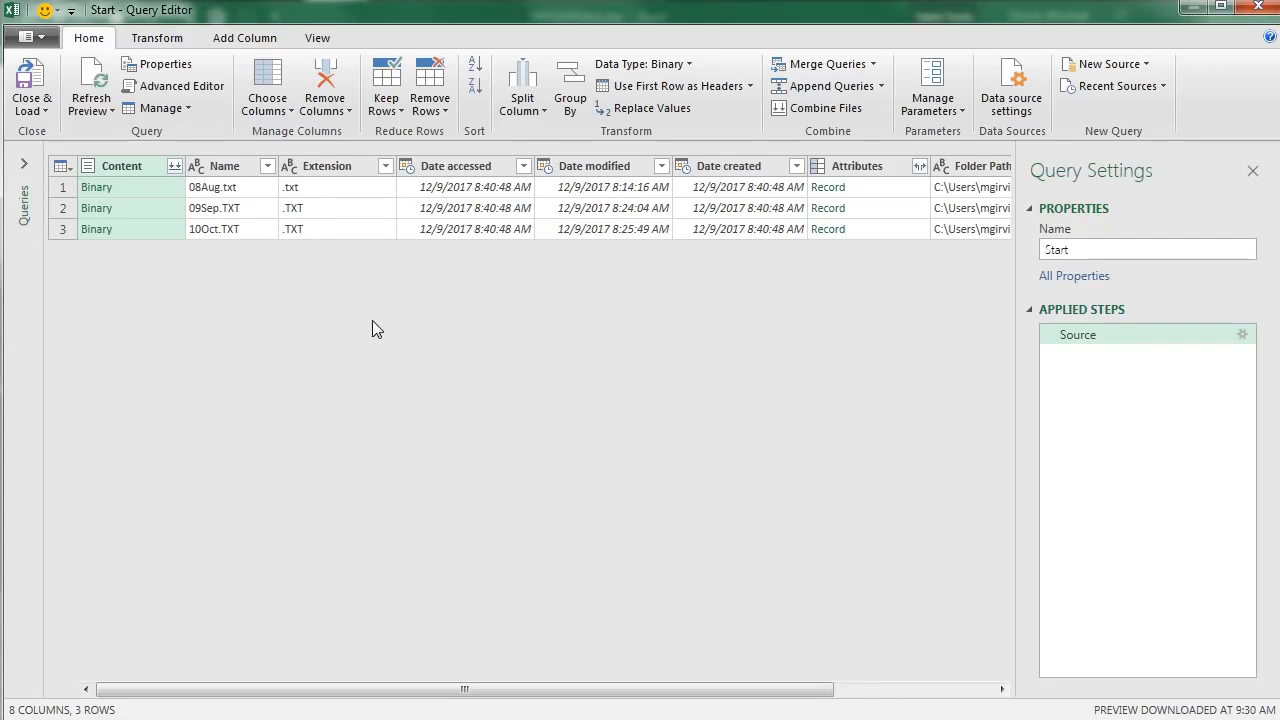
Step: Transform the Extension column's values to lowercase
right_click(336, 167)
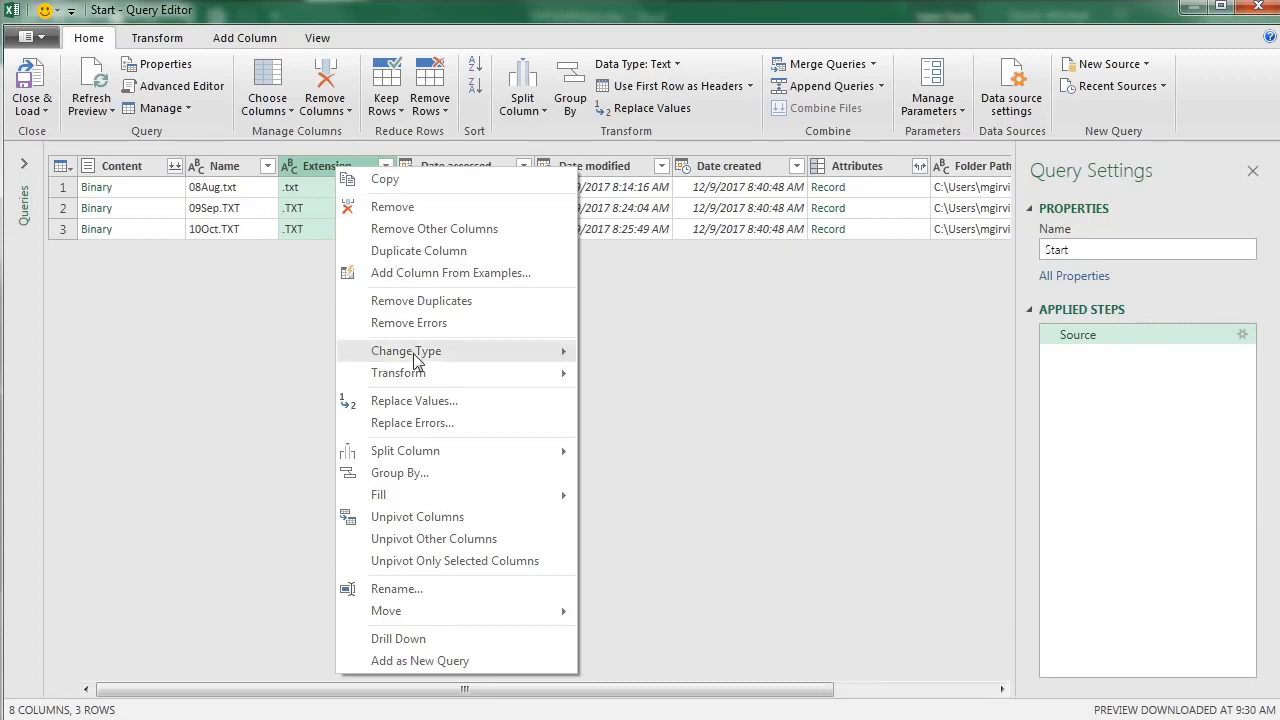
mouse_move(430, 373)
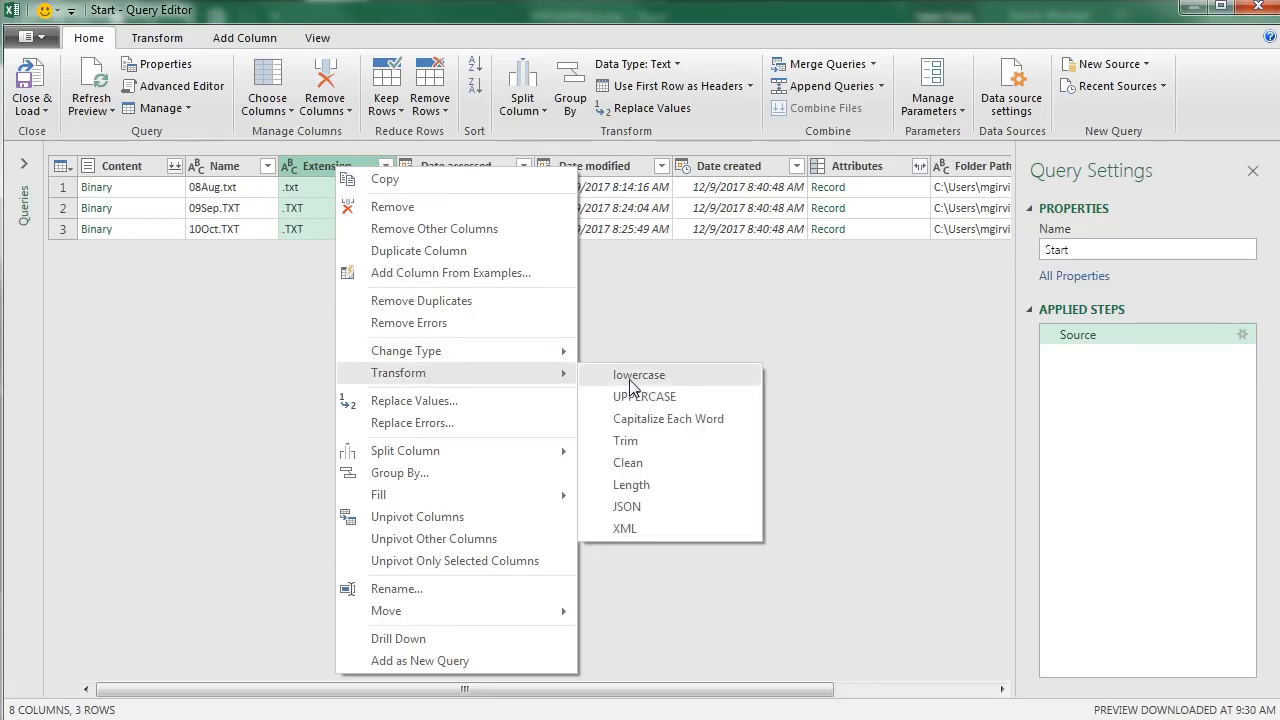
click(632, 386)
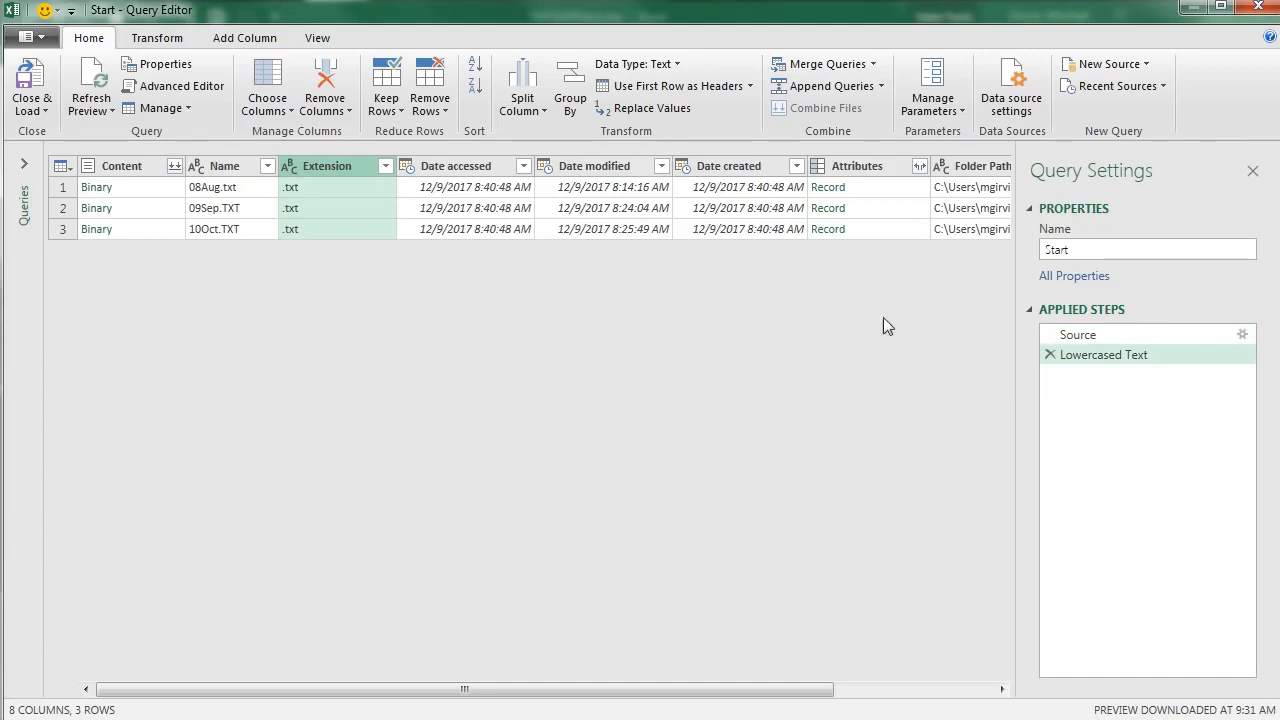
Step: Filter the Extension column to keep only rows where the value equals .txt
click(385, 166)
mouse_move(246, 320)
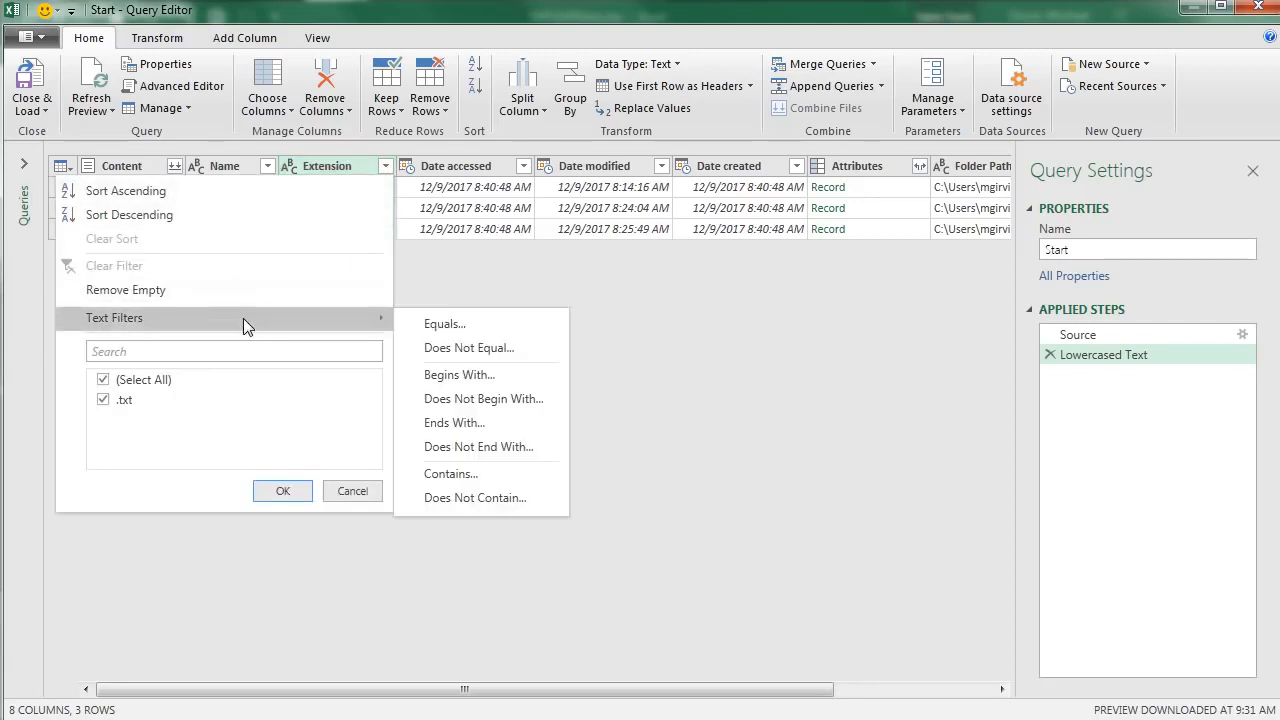
click(444, 326)
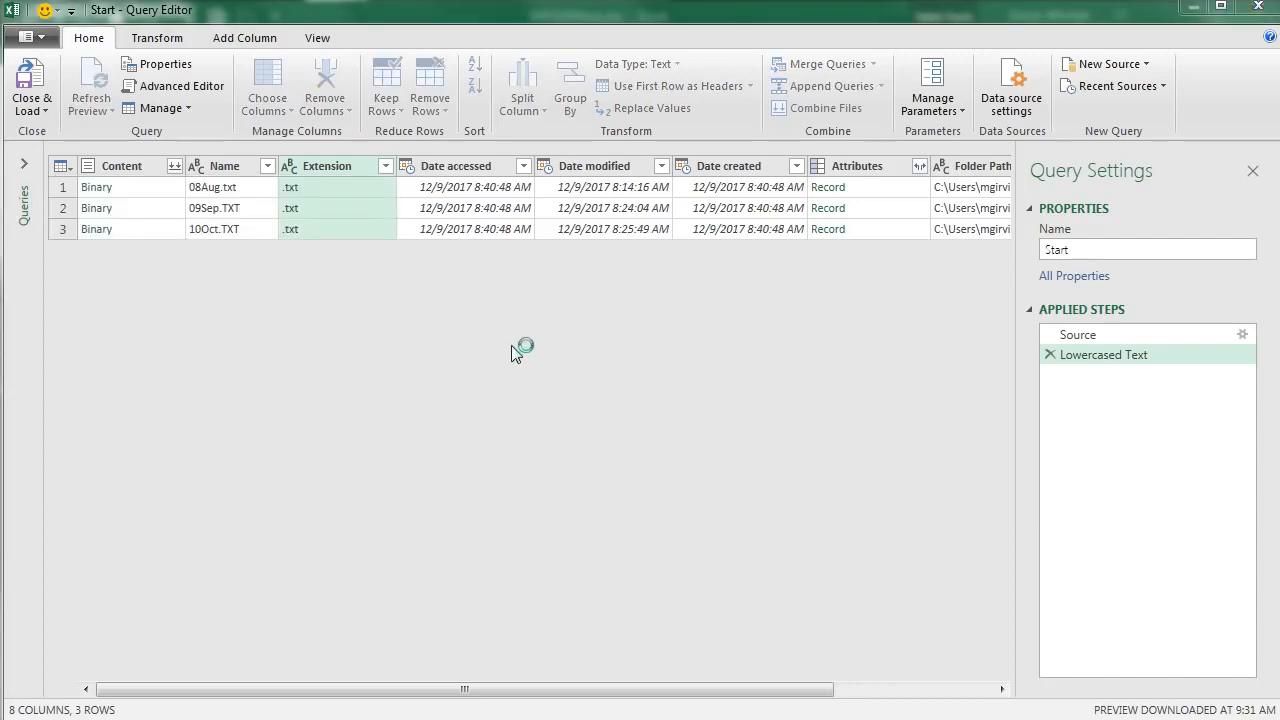
click(527, 346)
text(.txt)
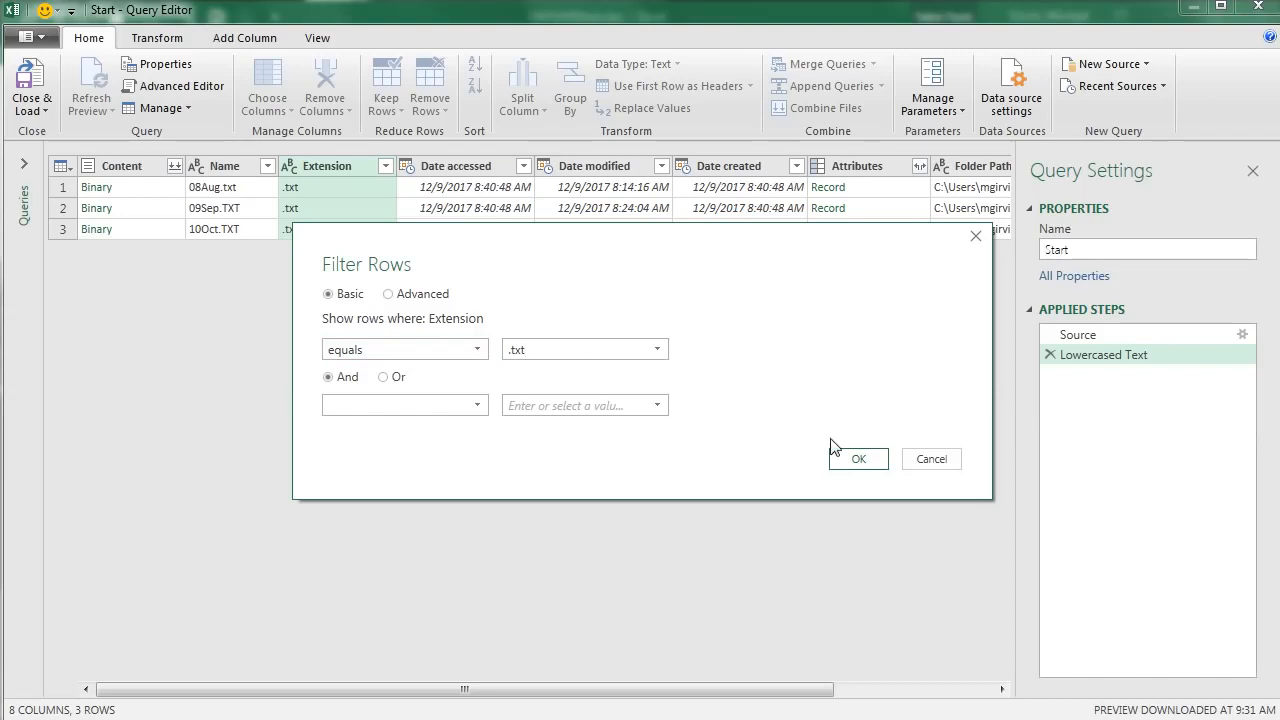
click(859, 461)
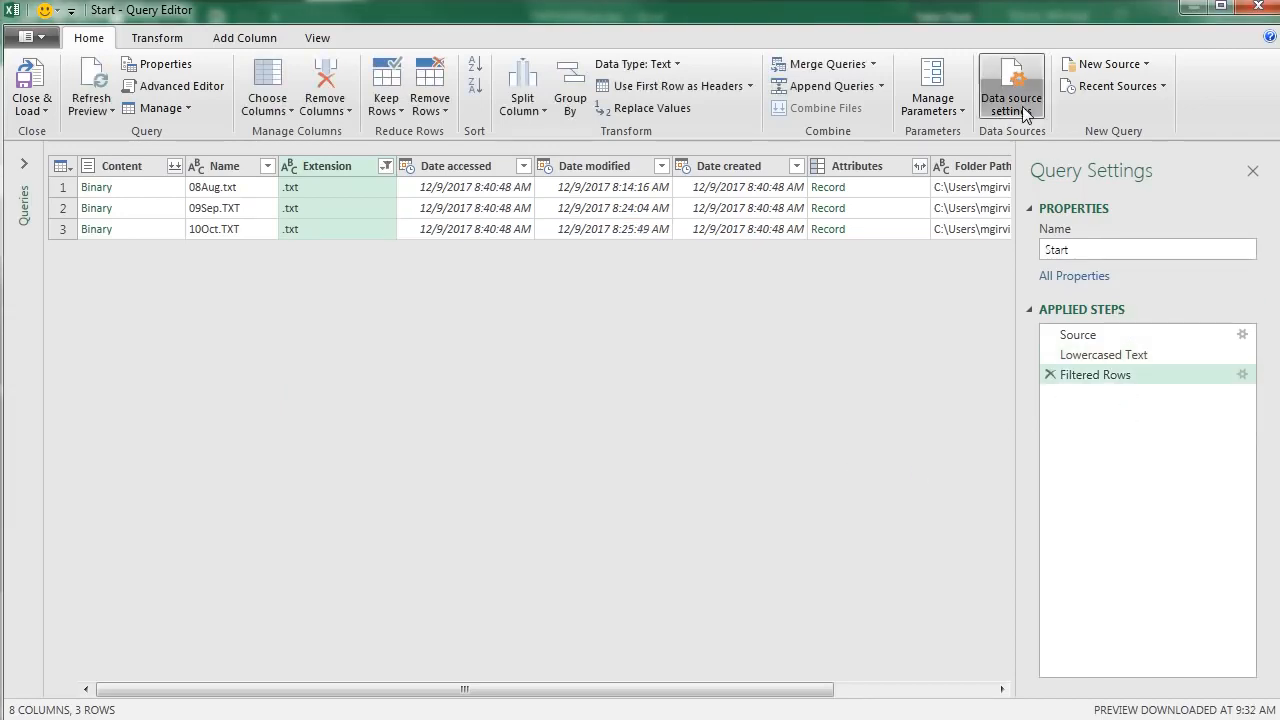
Step: Rename the query as RainFallFinishedReport
click(1097, 249)
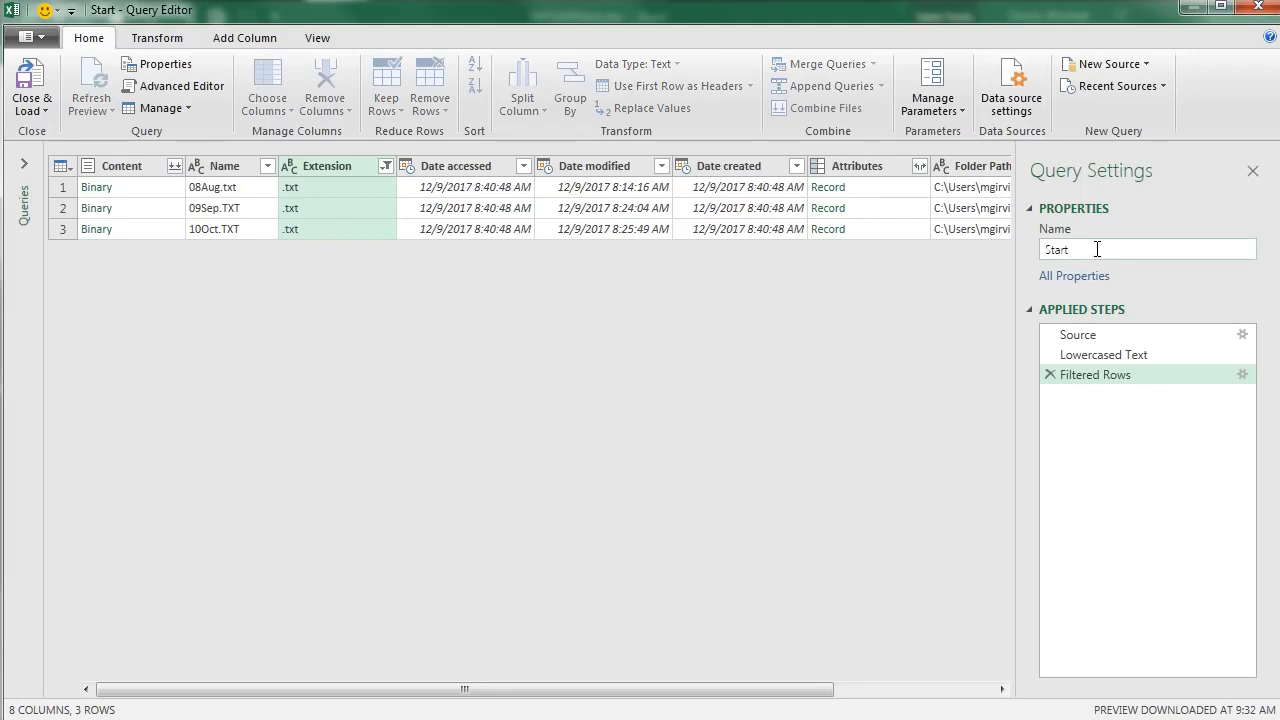
key(BackSpace)
key(BackSpace)
key(BackSpace)
key(BackSpace)
key(BackSpace)
text(RainFallFinishedReport)
key(Return)
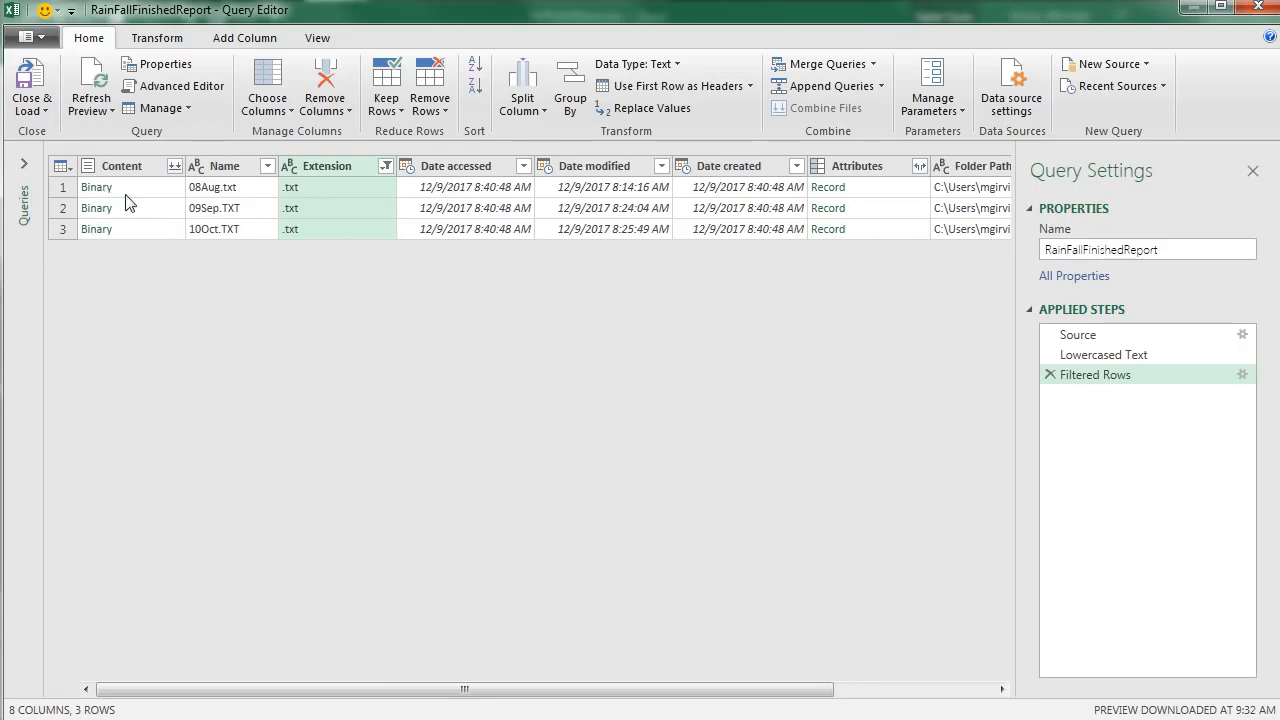
Step: Preview the binary files in the Content column and combine them, using the first file as example and Tab as the delimiter
click(165, 193)
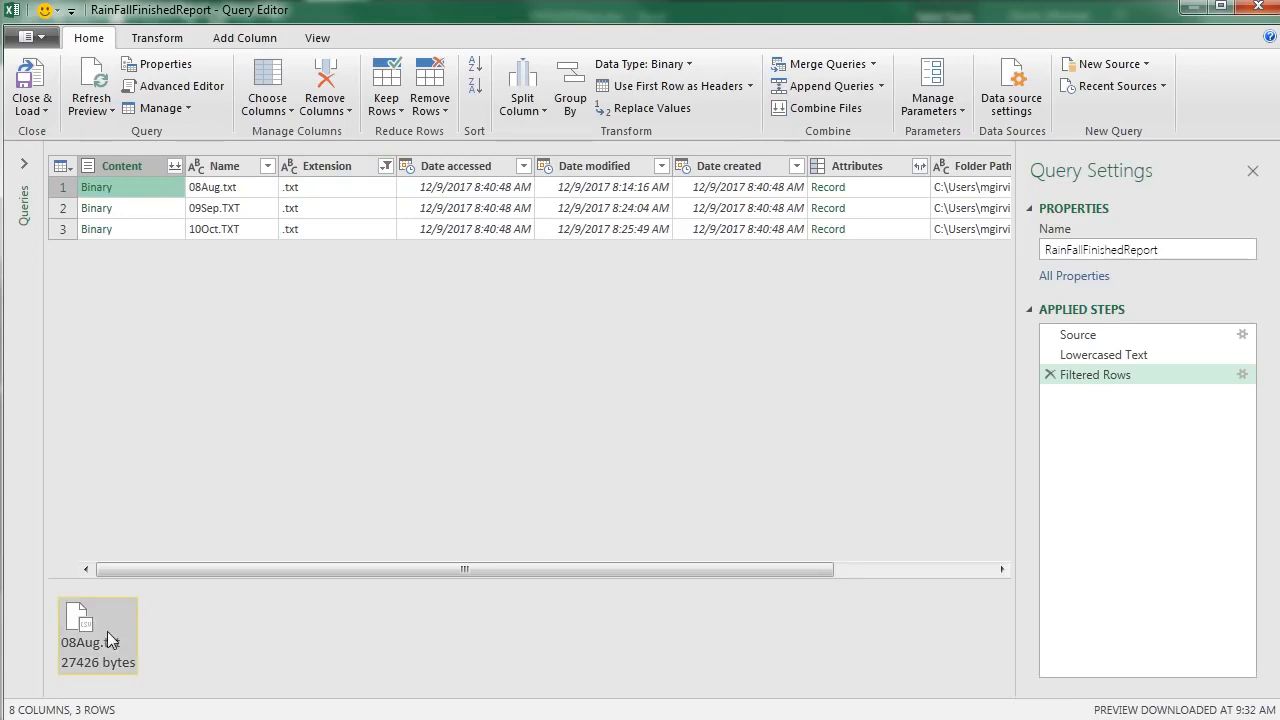
click(171, 209)
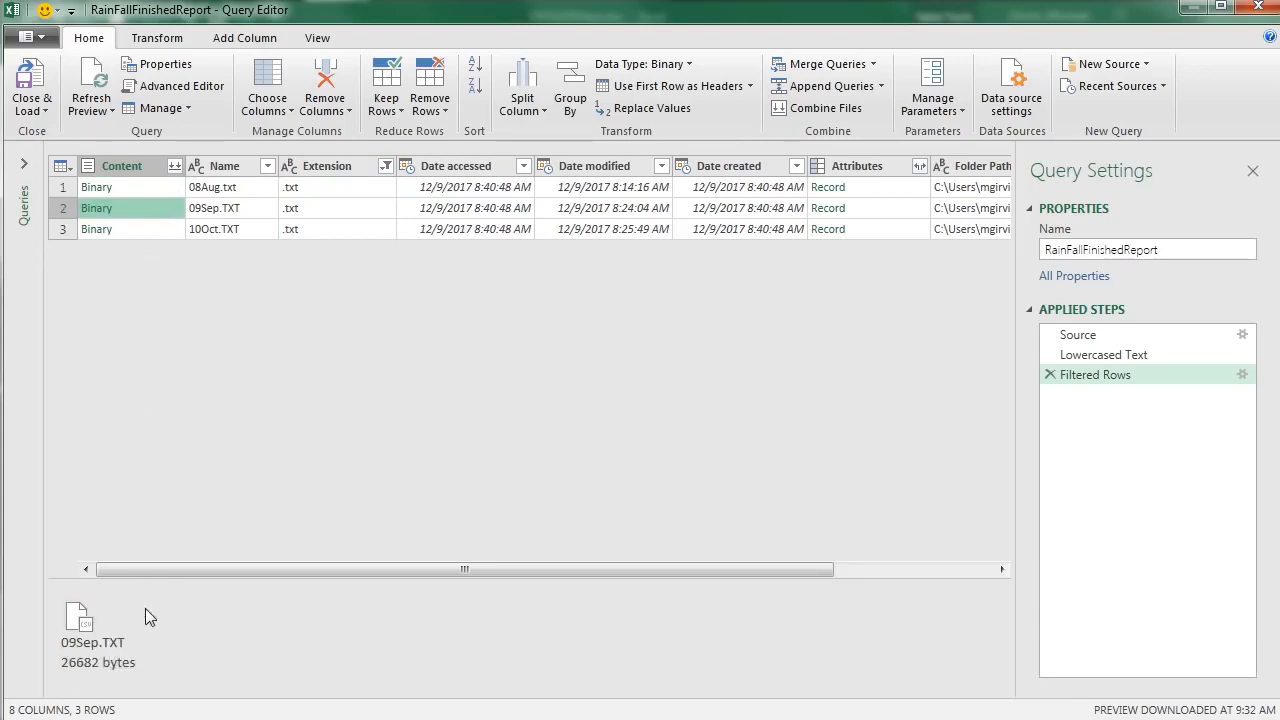
click(166, 232)
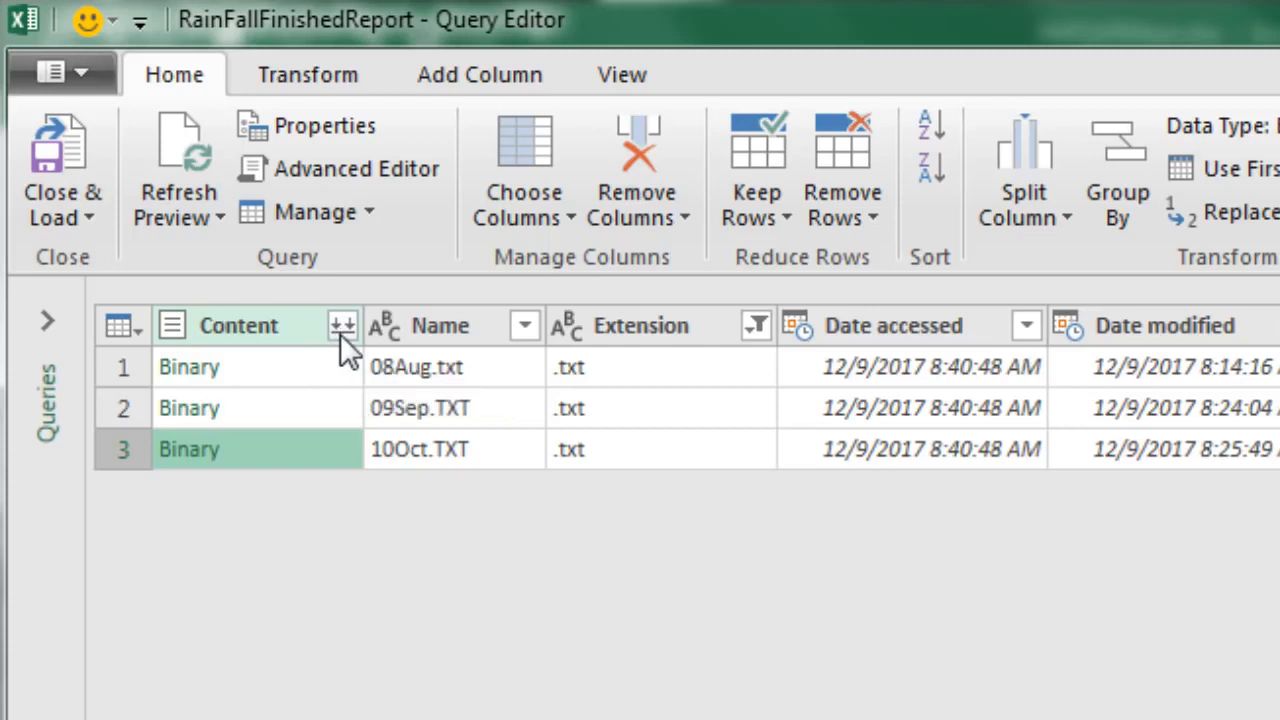
click(340, 334)
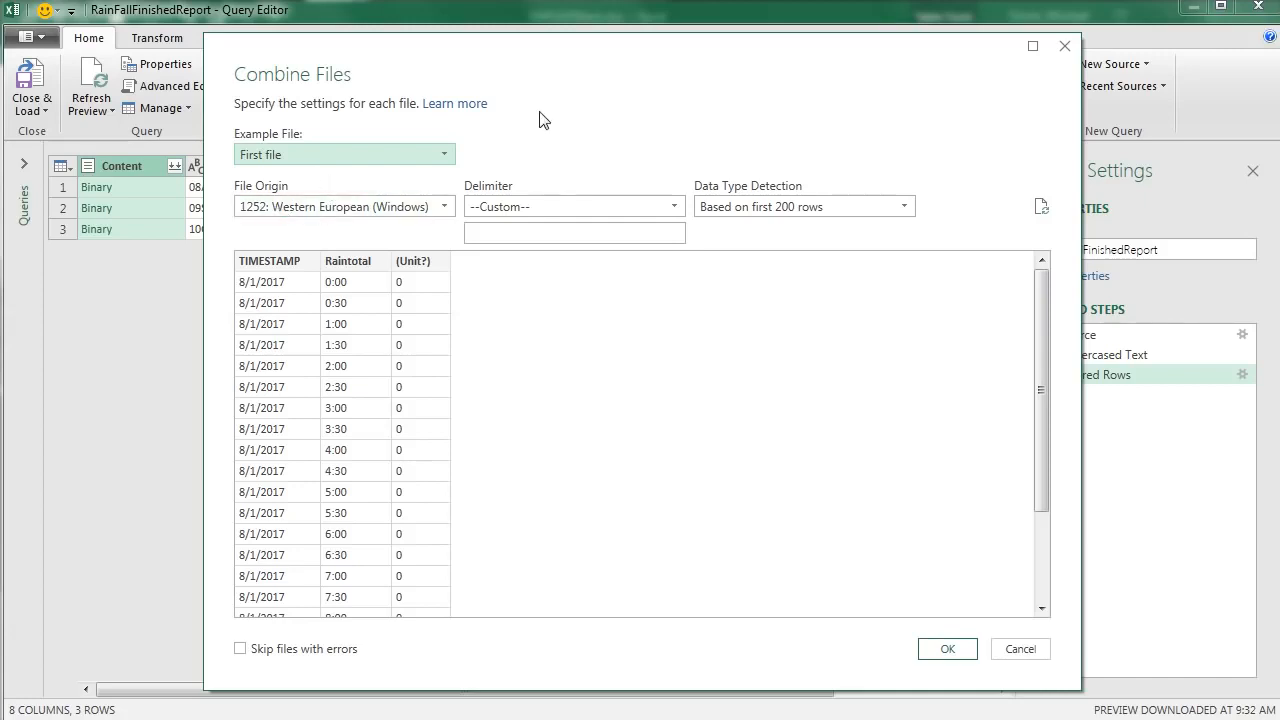
click(674, 208)
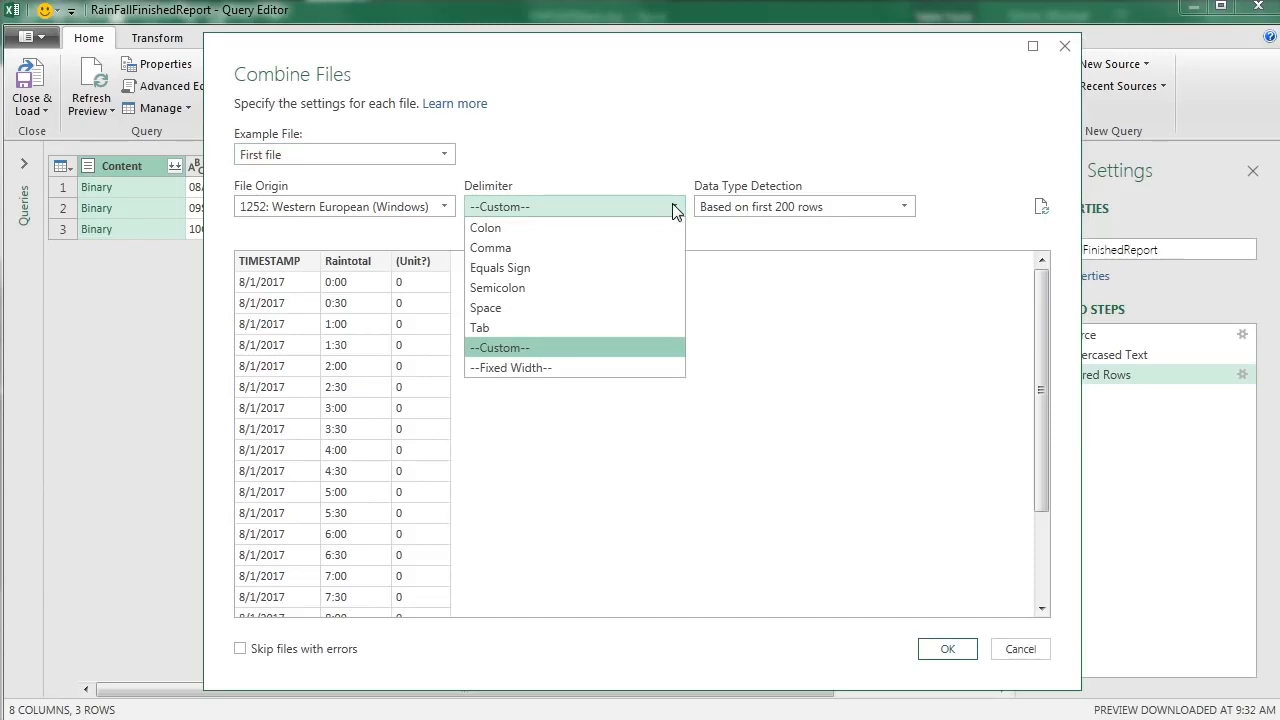
click(504, 330)
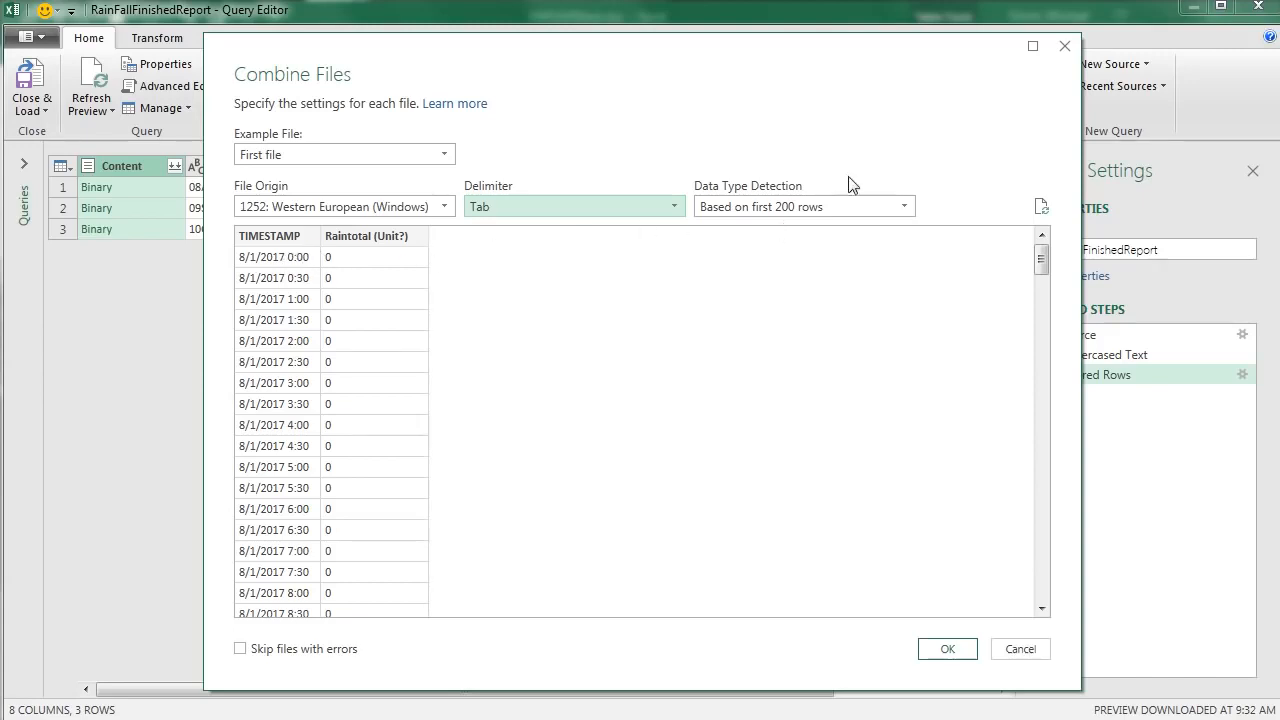
click(947, 649)
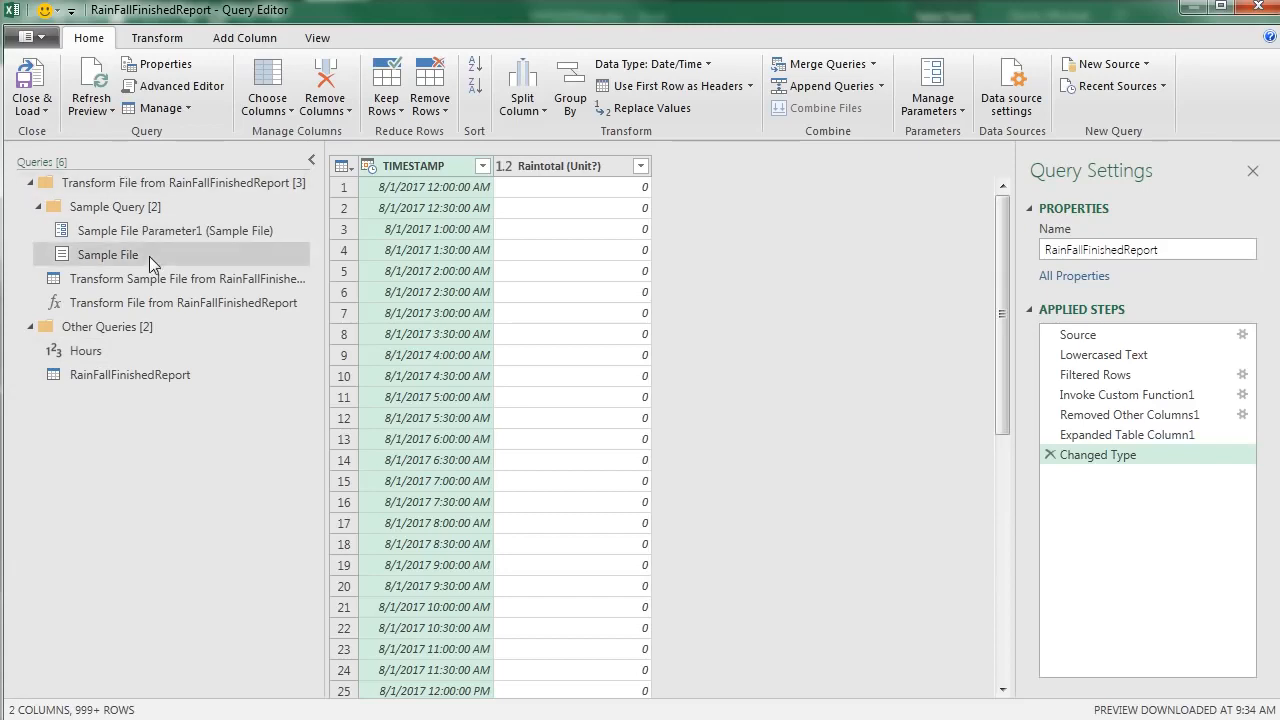
Step: Examine the Sample File query and the M code of the Transform Sample File query without changing them
click(108, 255)
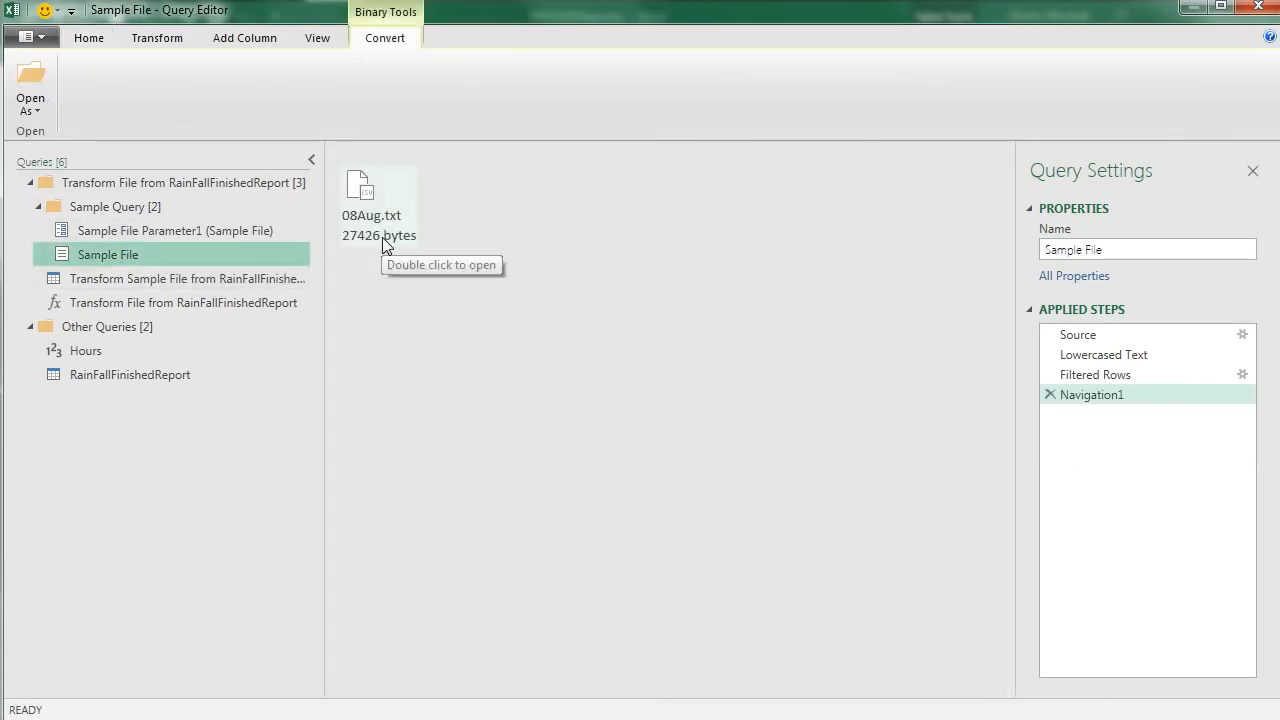
click(194, 288)
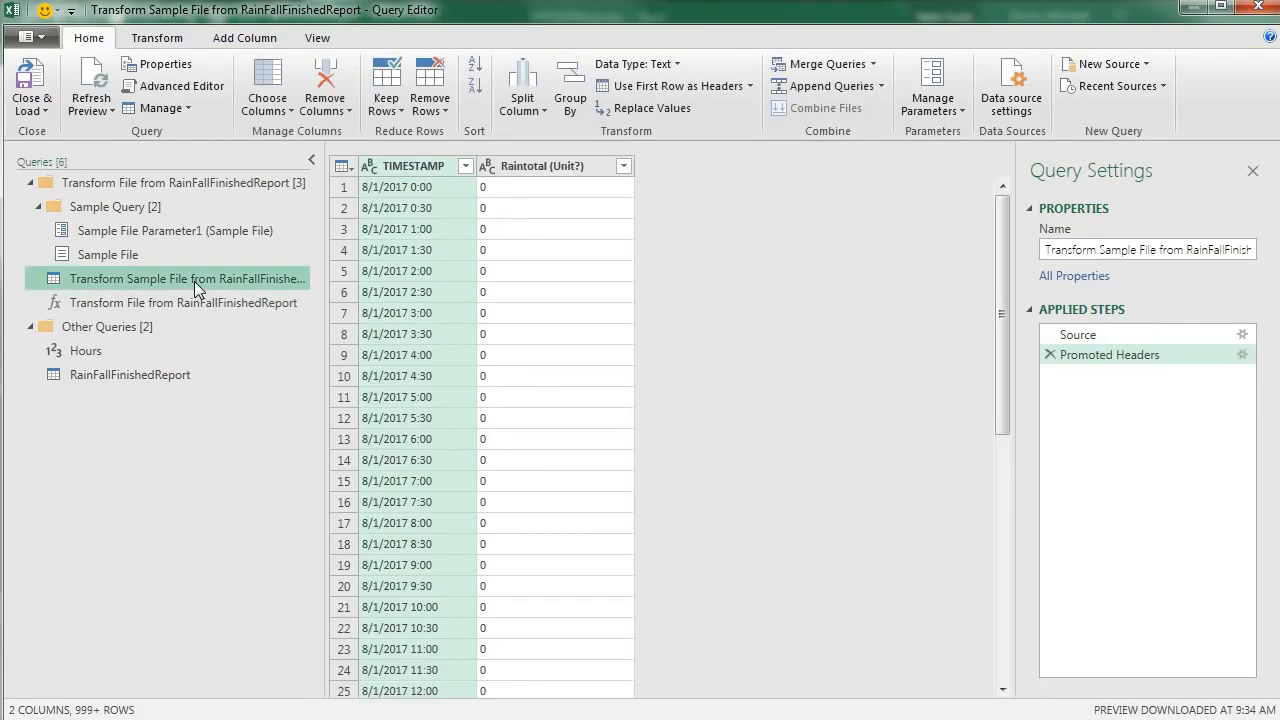
click(329, 43)
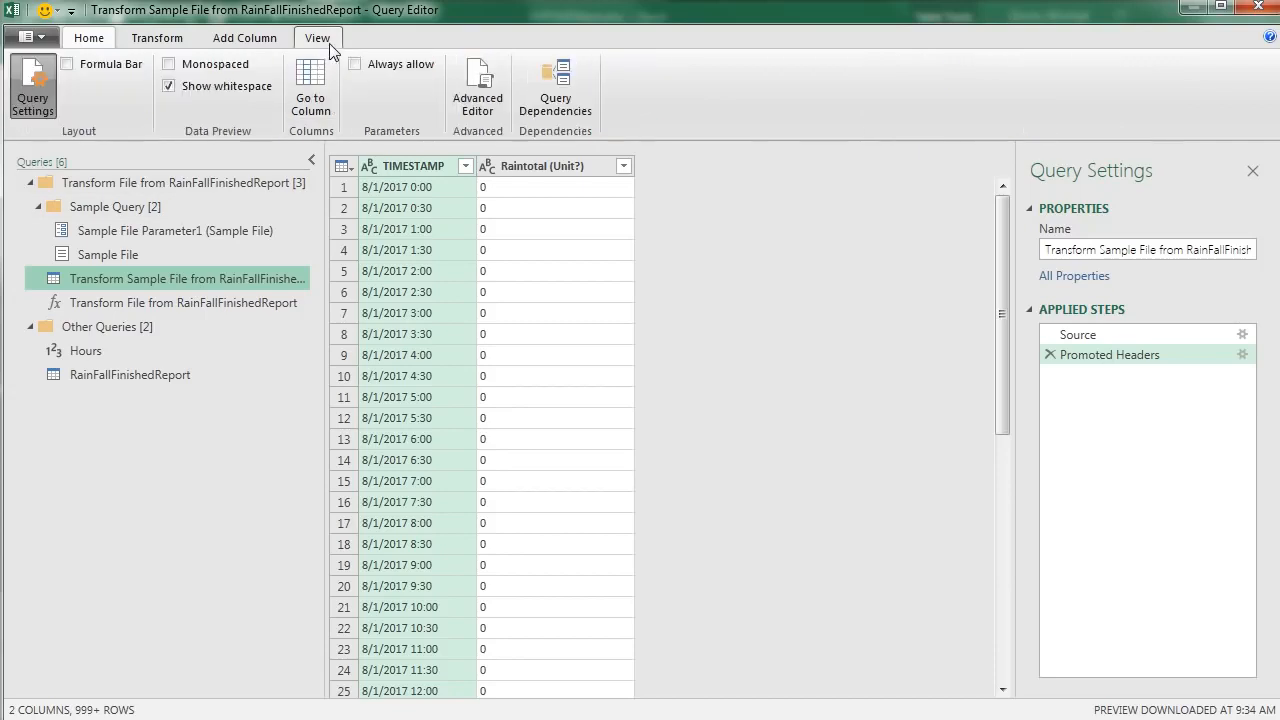
click(479, 108)
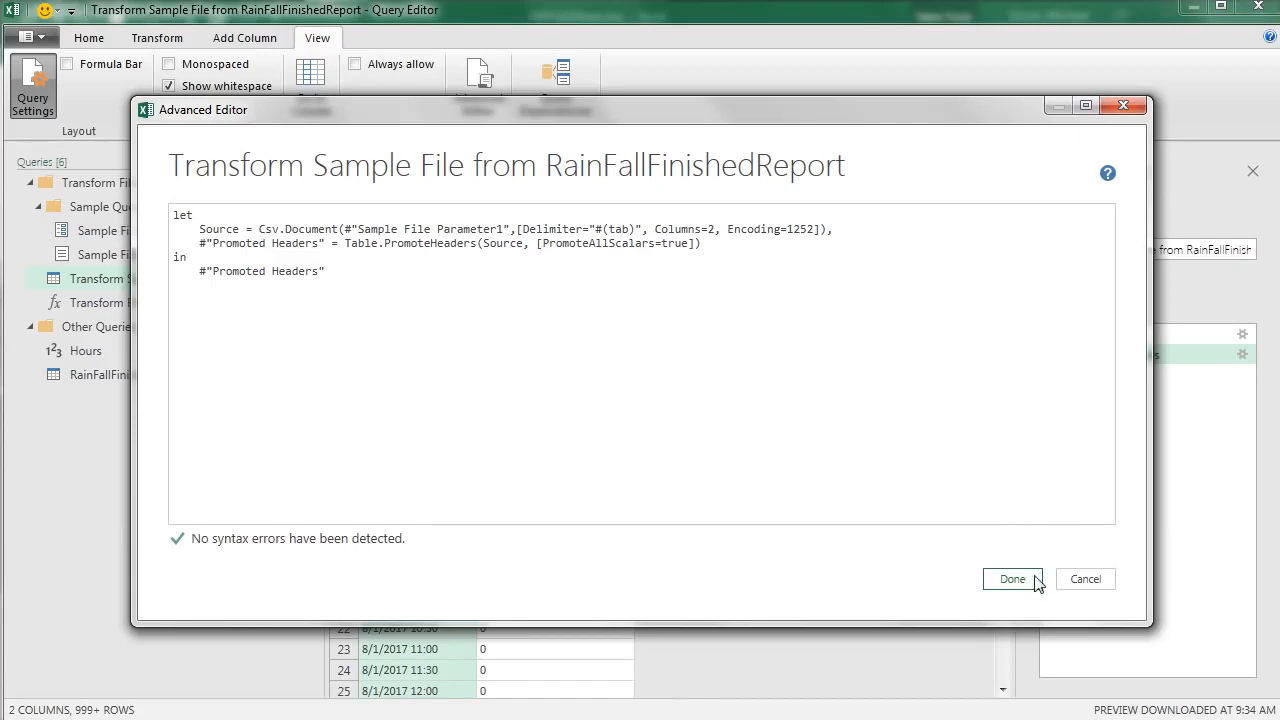
click(1085, 584)
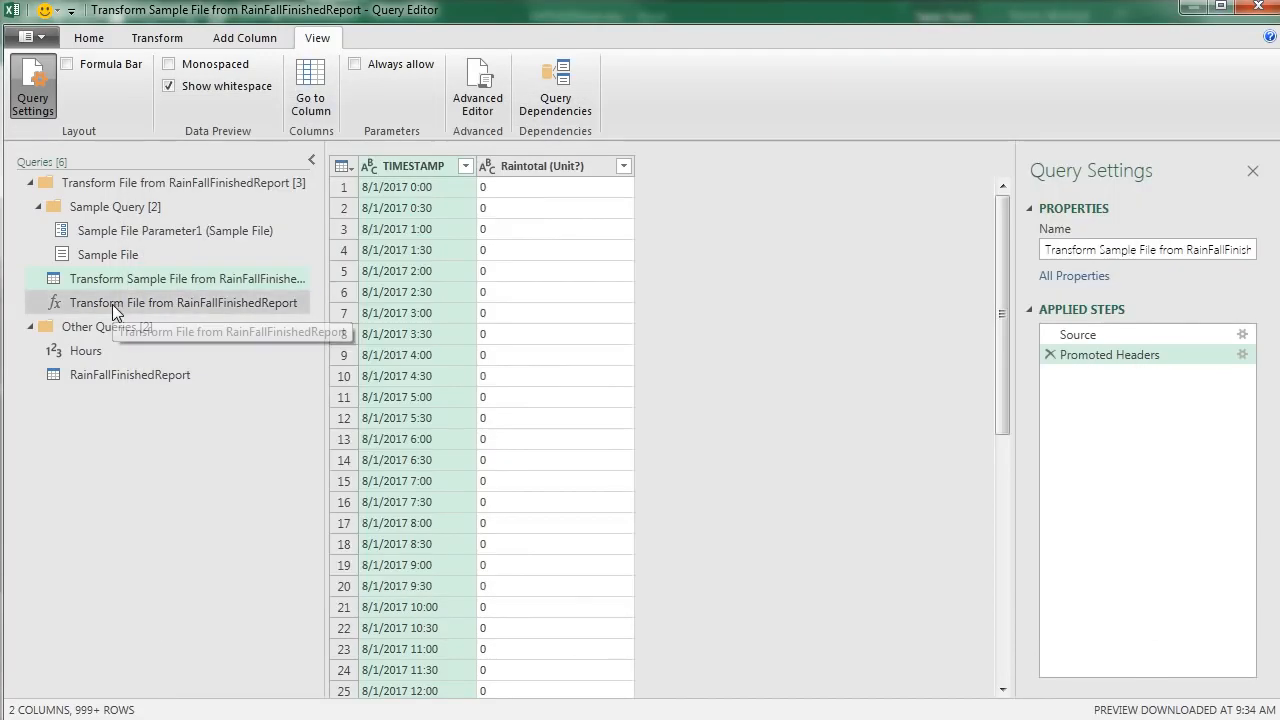
Step: Examine the M code of the Transform File function, checking where Sample File Parameter1 is defined and used
click(112, 304)
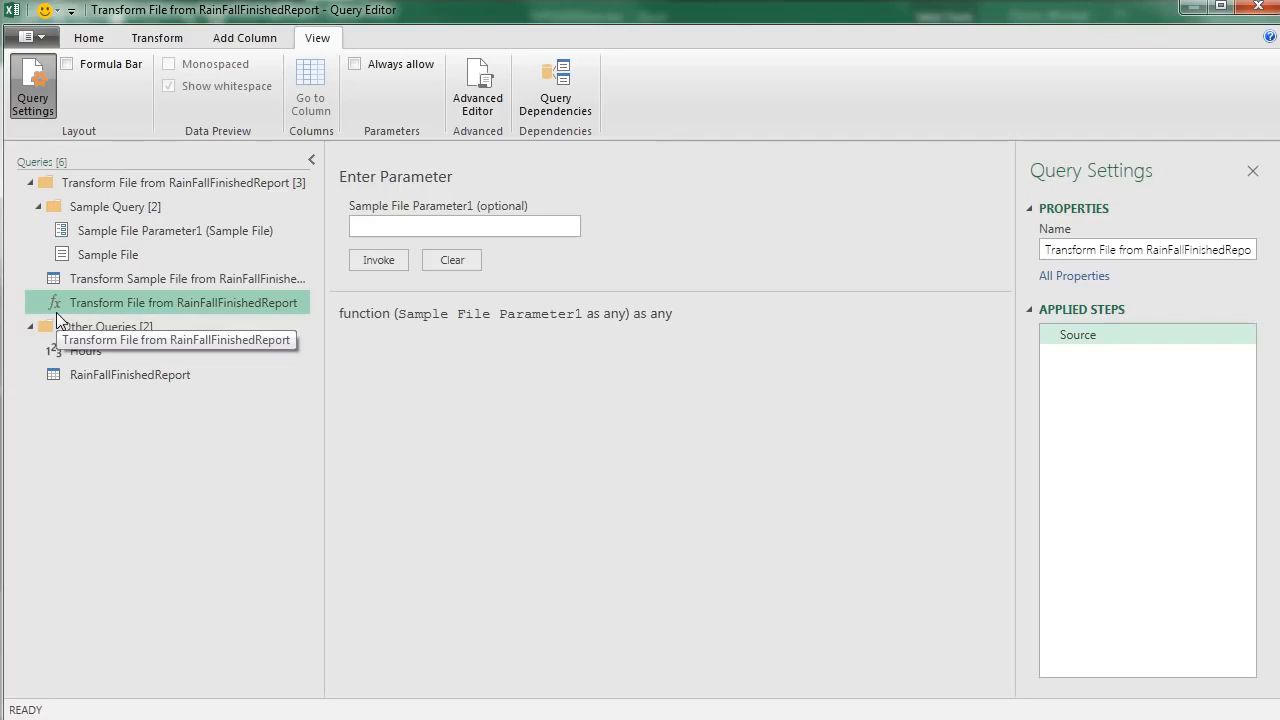
click(476, 100)
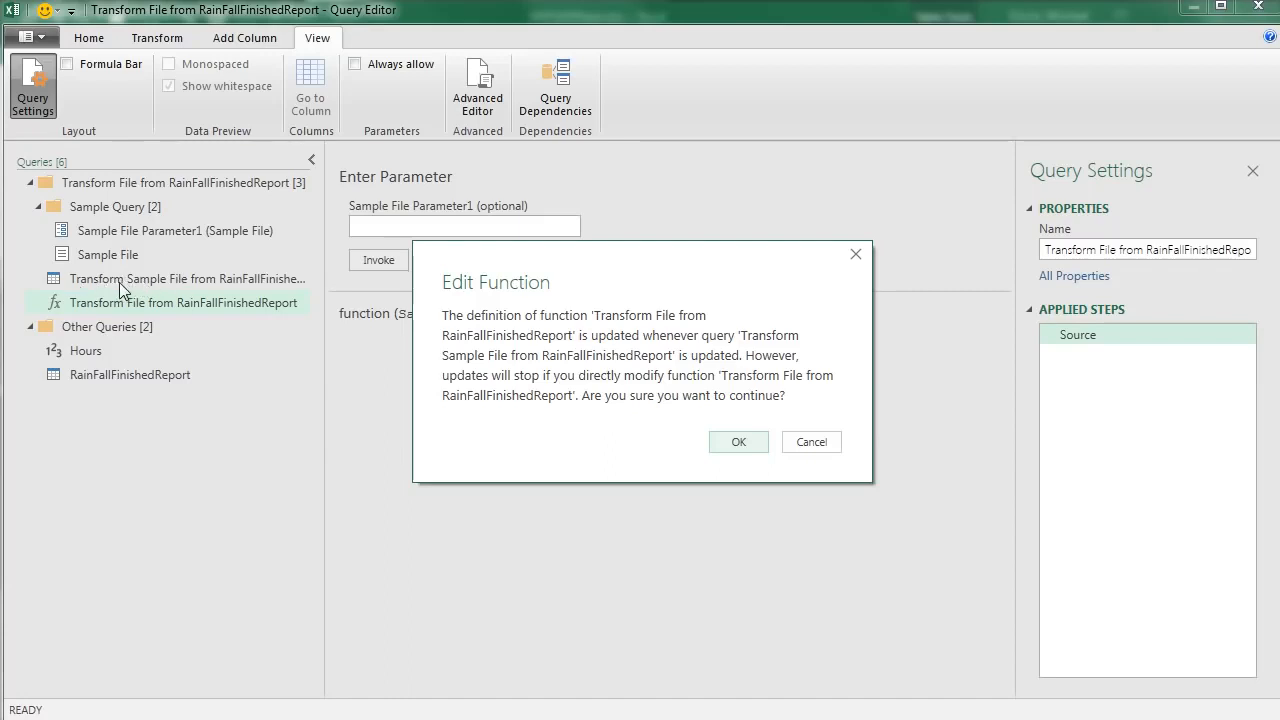
click(748, 447)
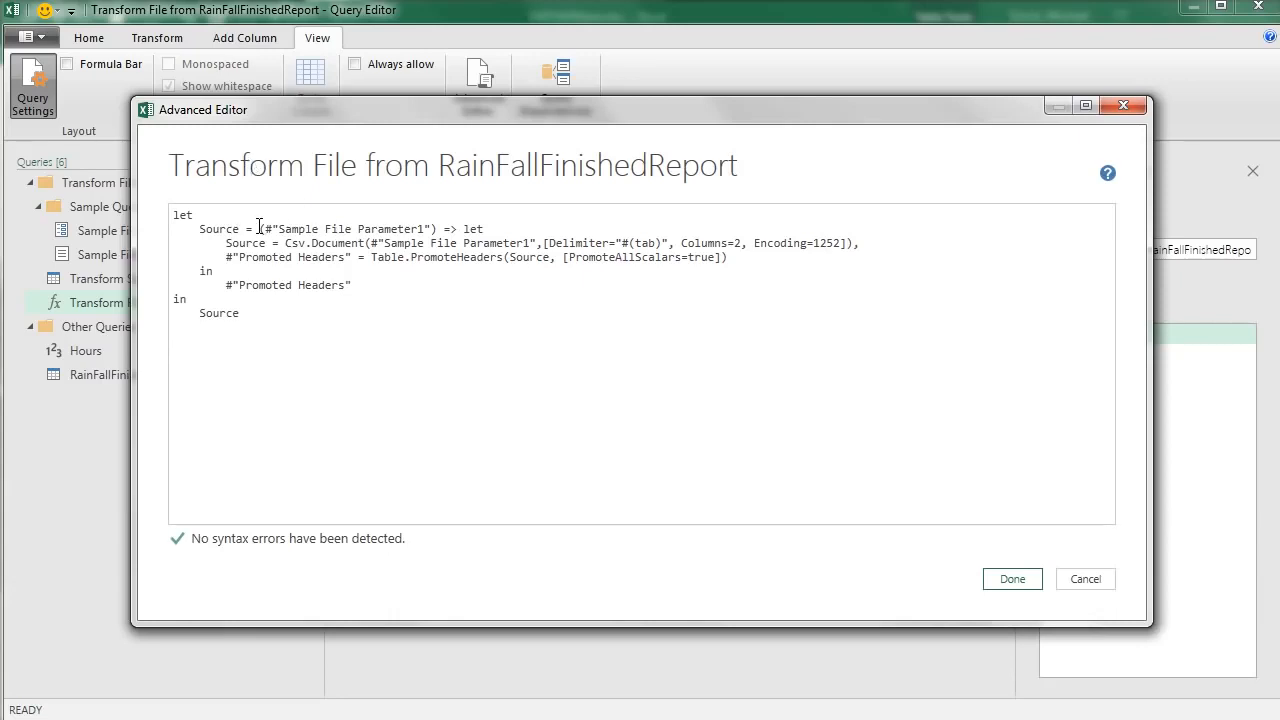
drag(267, 227, 443, 229)
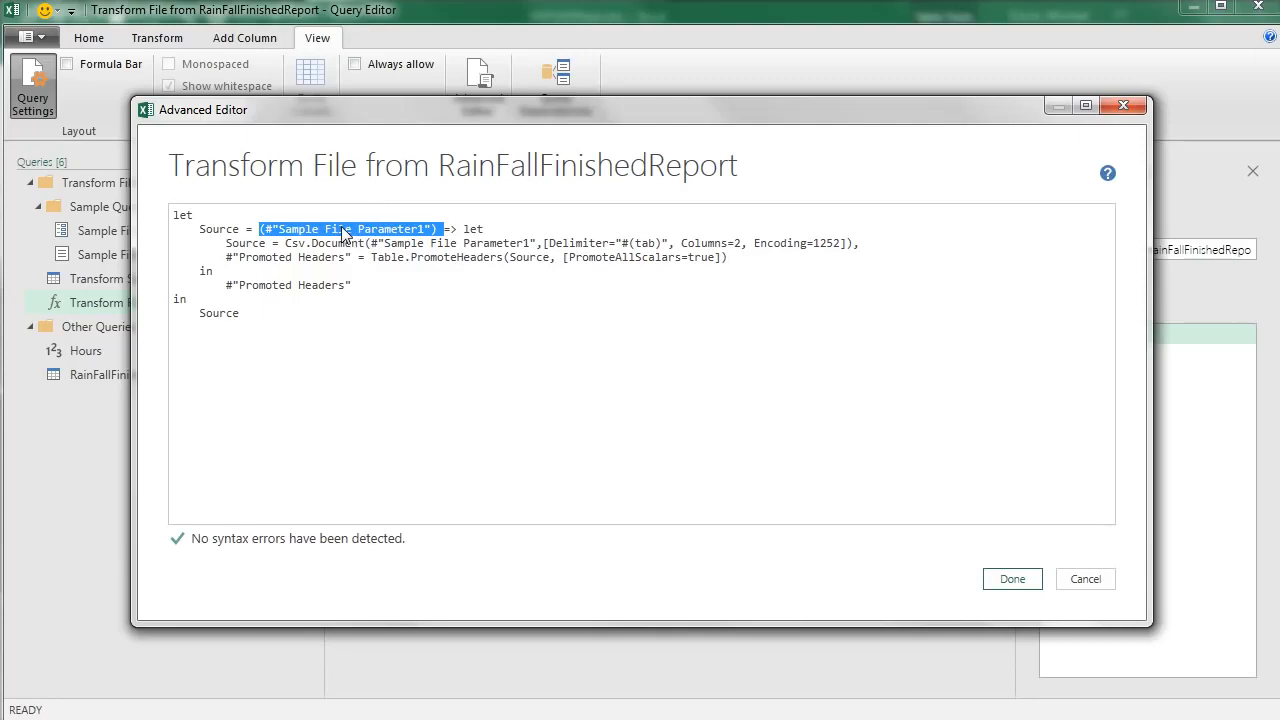
click(428, 244)
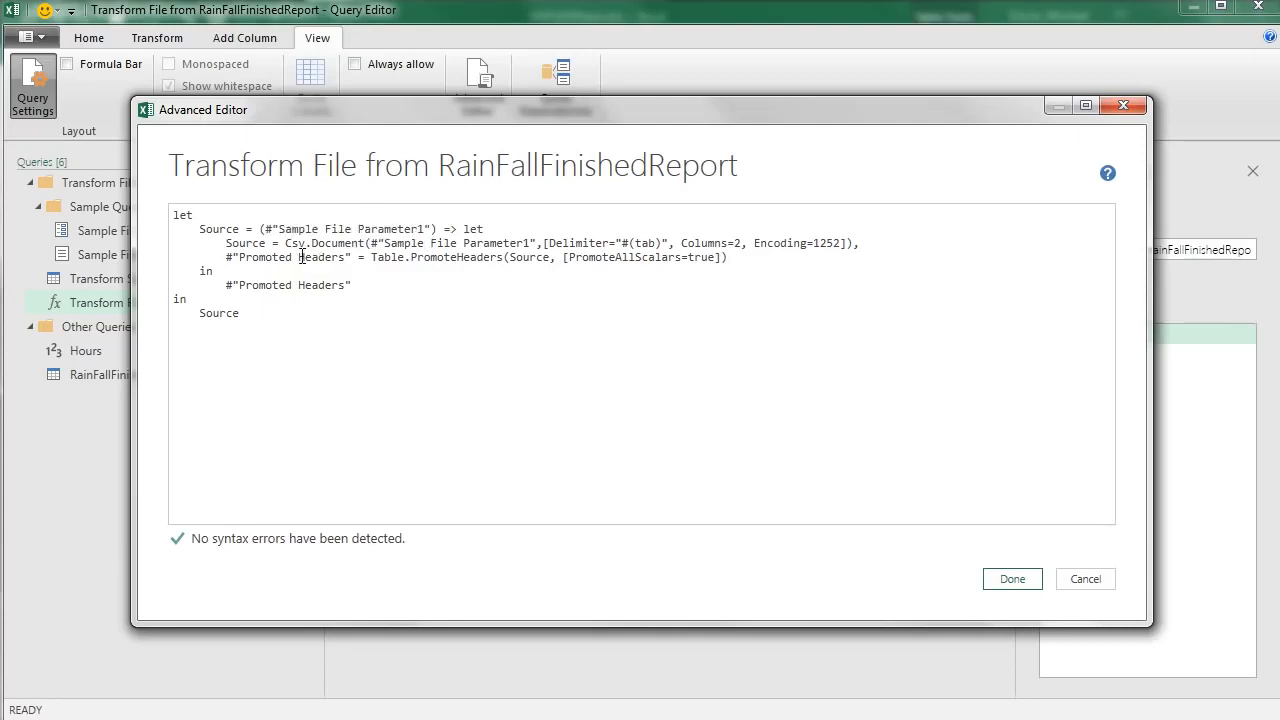
click(374, 246)
drag(366, 244, 537, 244)
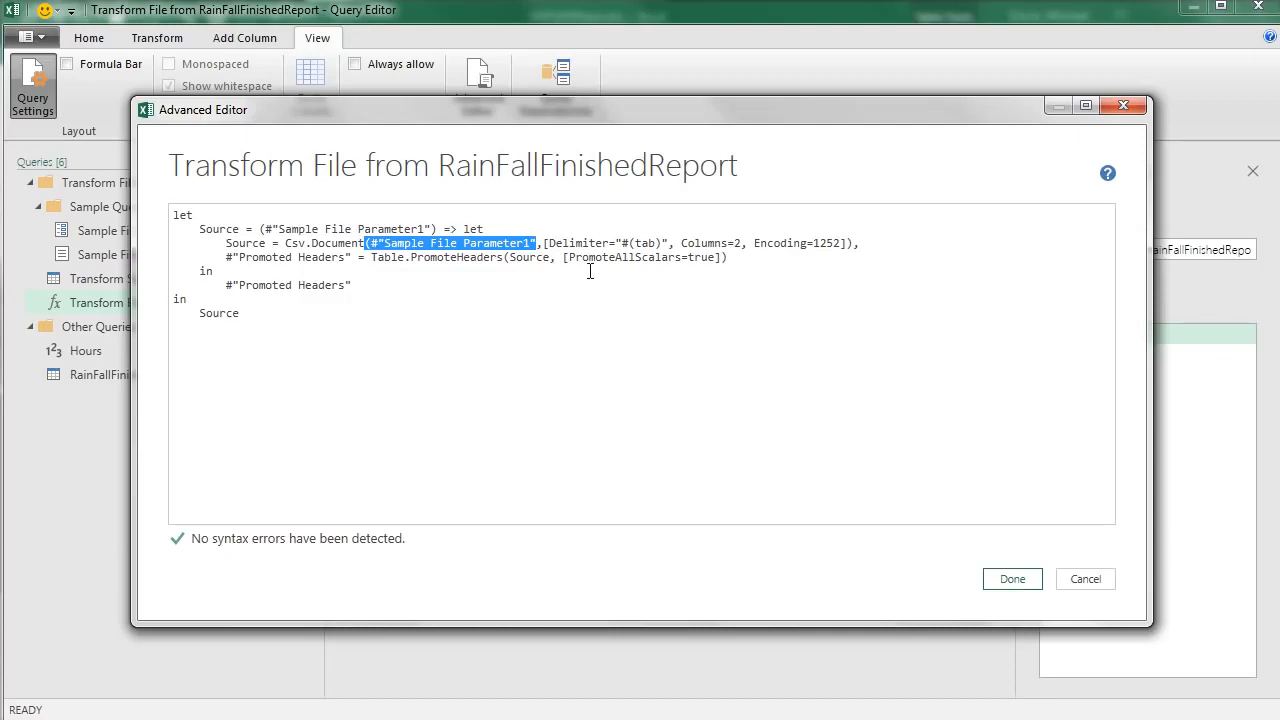
click(1012, 580)
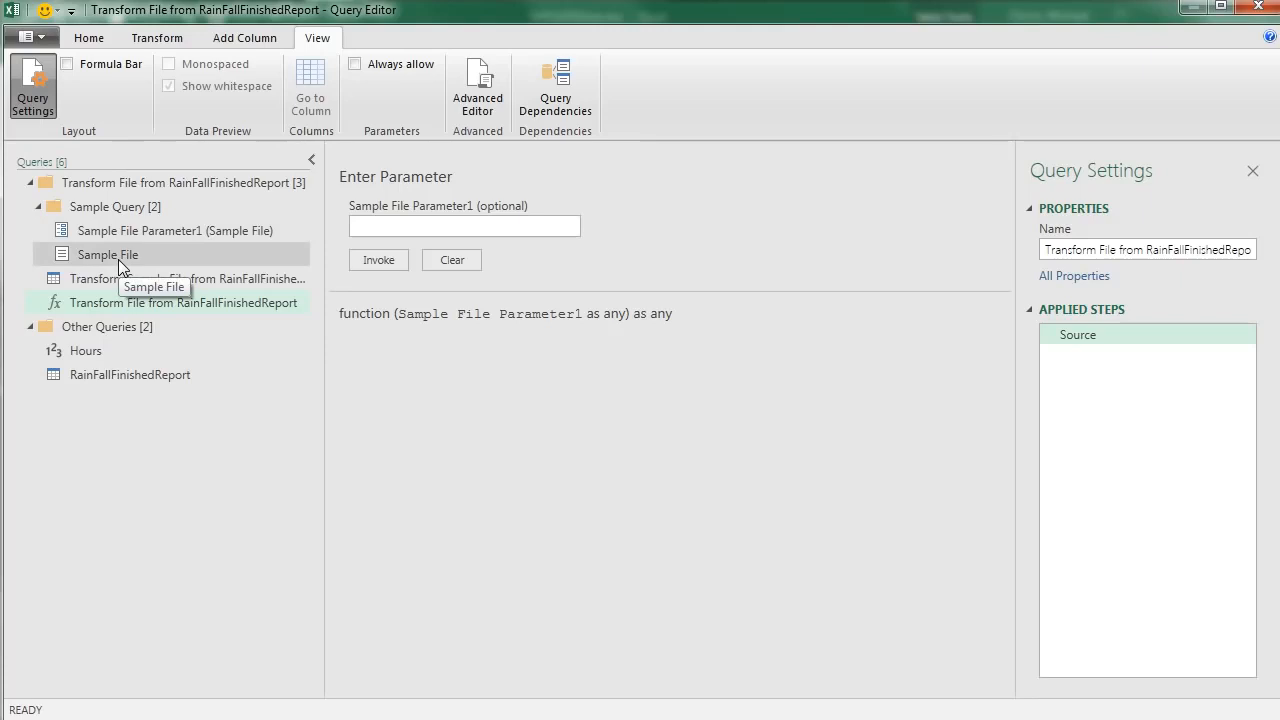
Step: In the RainFallFinishedReport query, convert the TIMESTAMP column to Decimal Number as a new step, preserving the existing type conversion
click(95, 378)
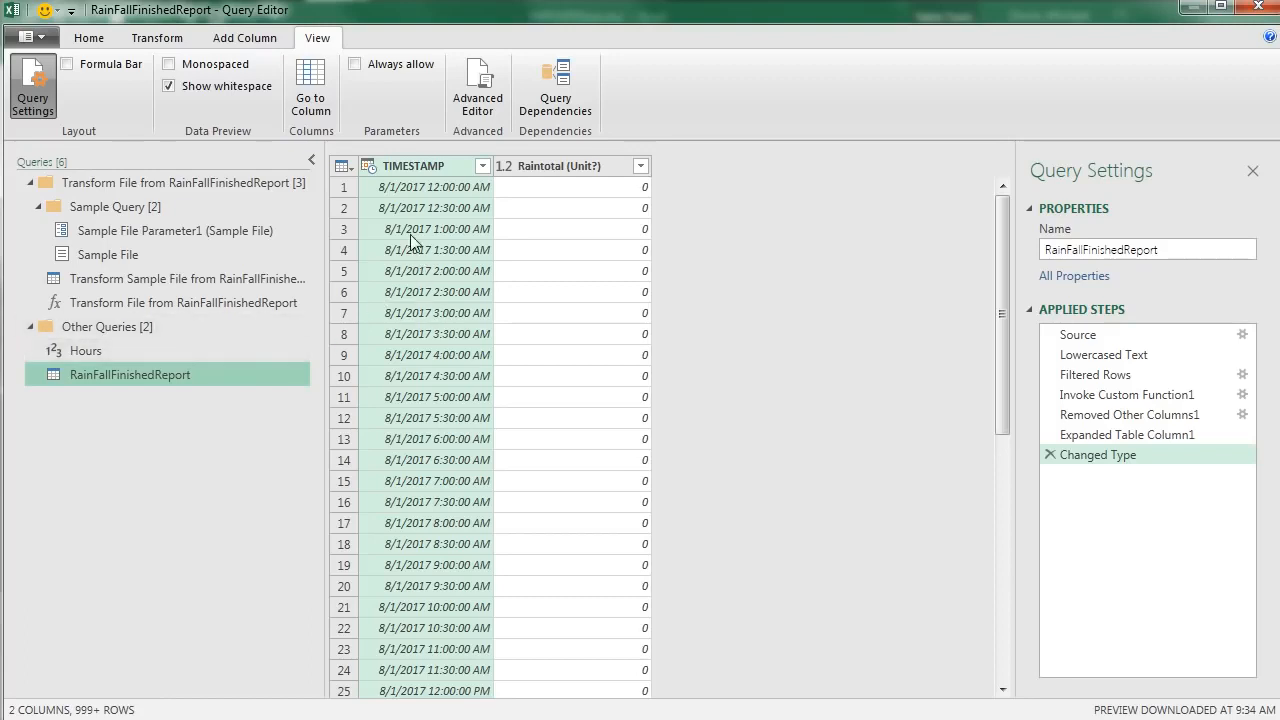
click(368, 166)
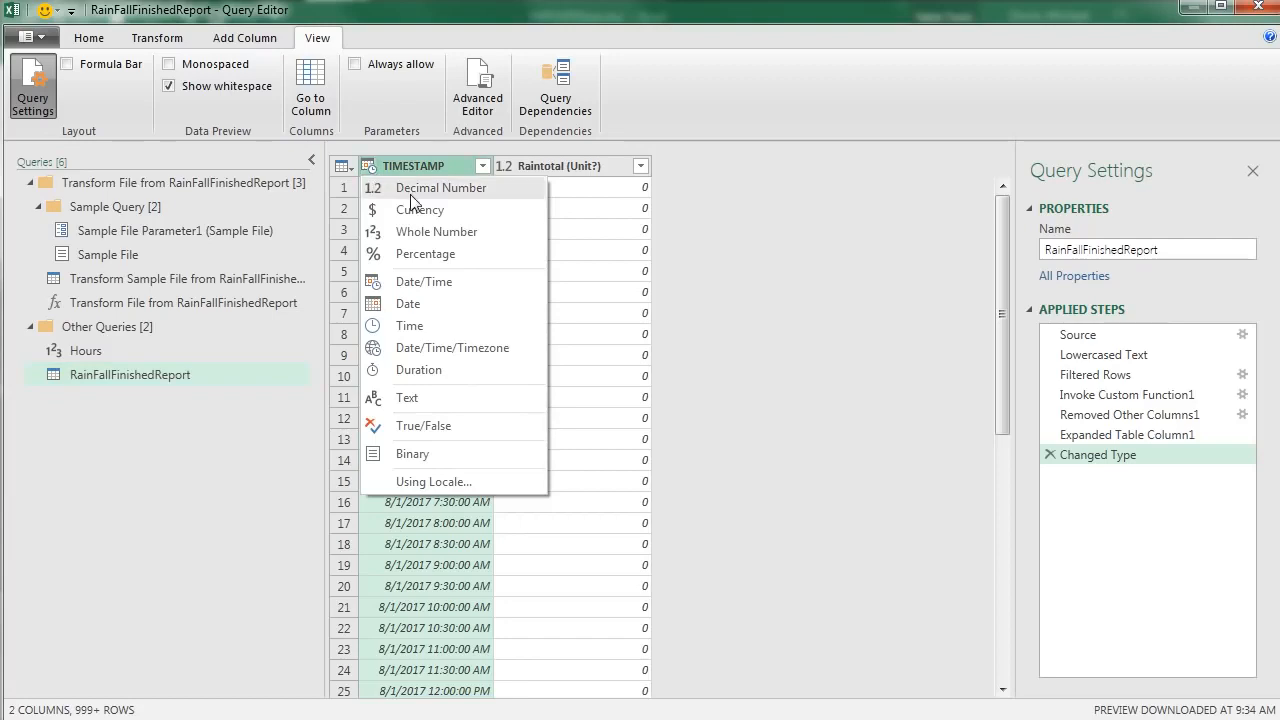
click(410, 192)
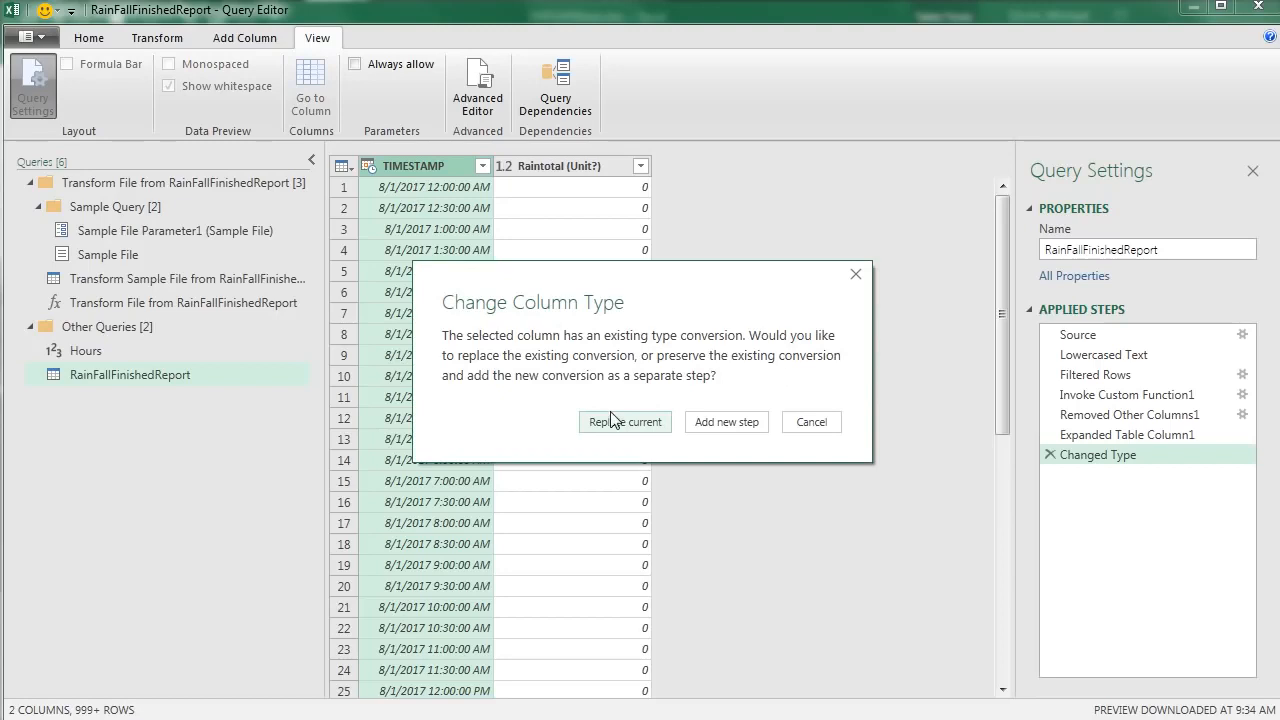
click(740, 424)
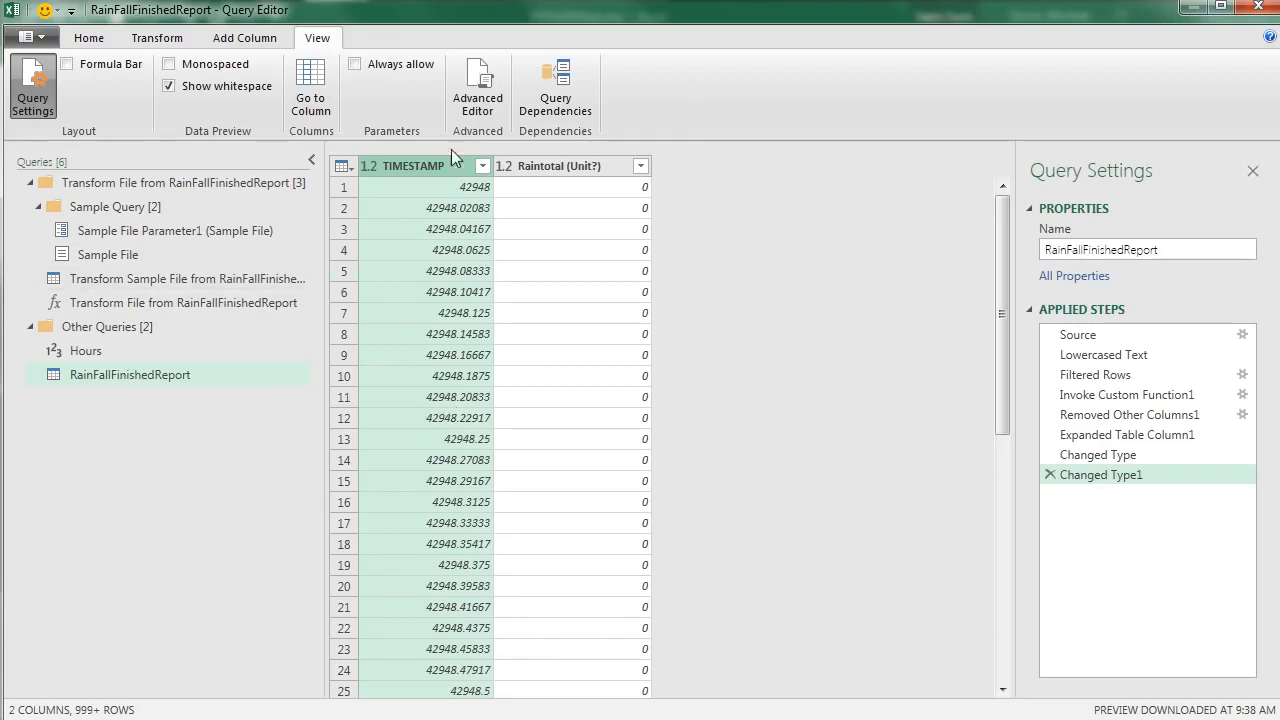
Step: Add a custom column named Date with the formula [TIMESTAMP]-Hours to the RainFallFinishedReport query
click(250, 40)
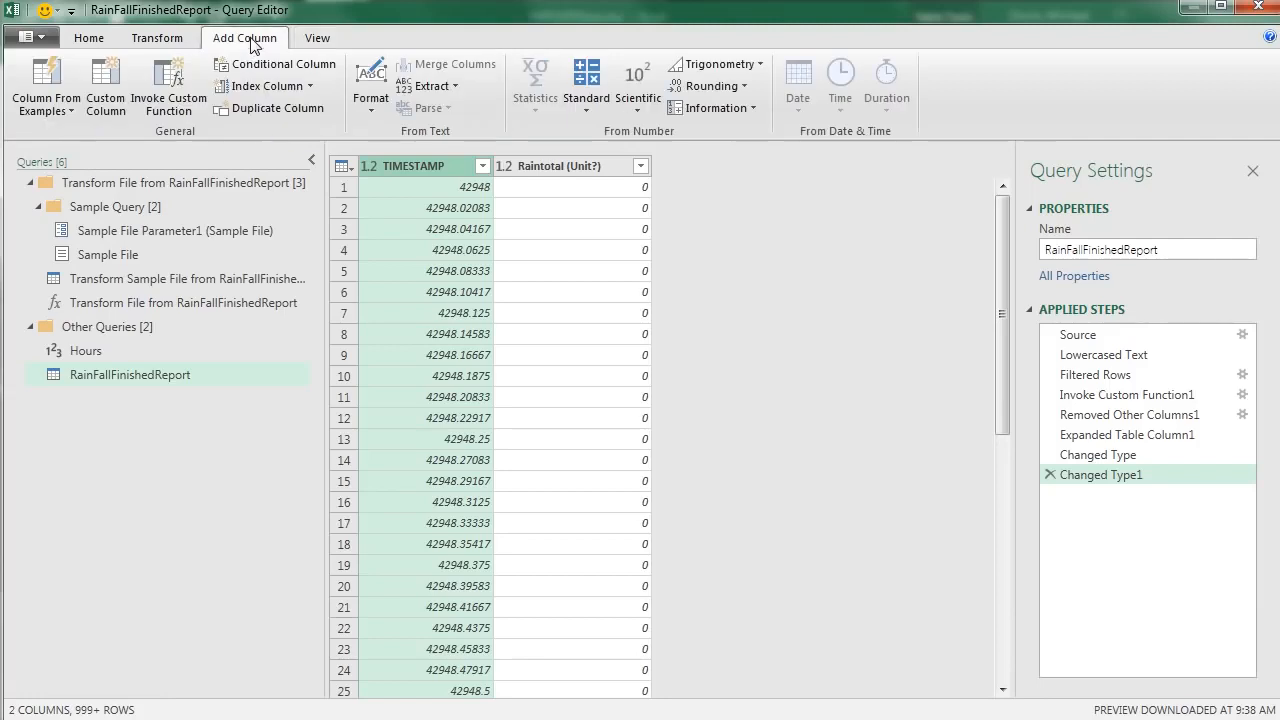
click(115, 90)
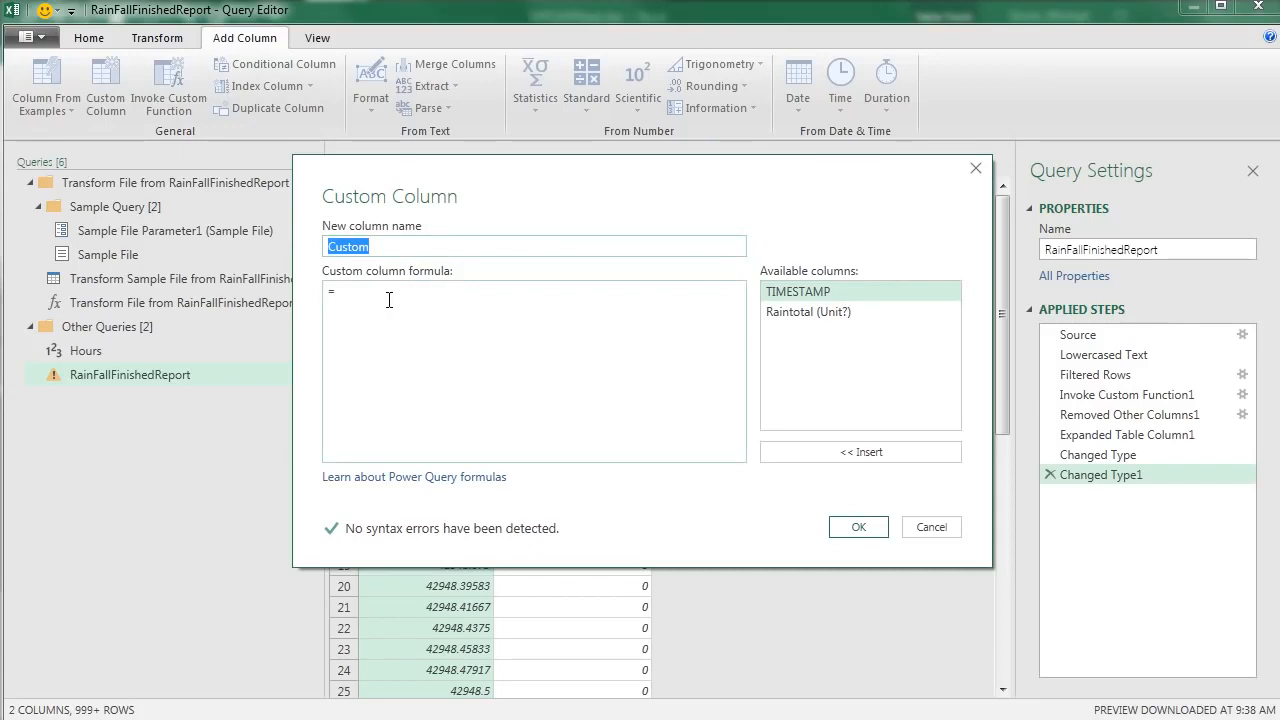
text(Date)
click(390, 300)
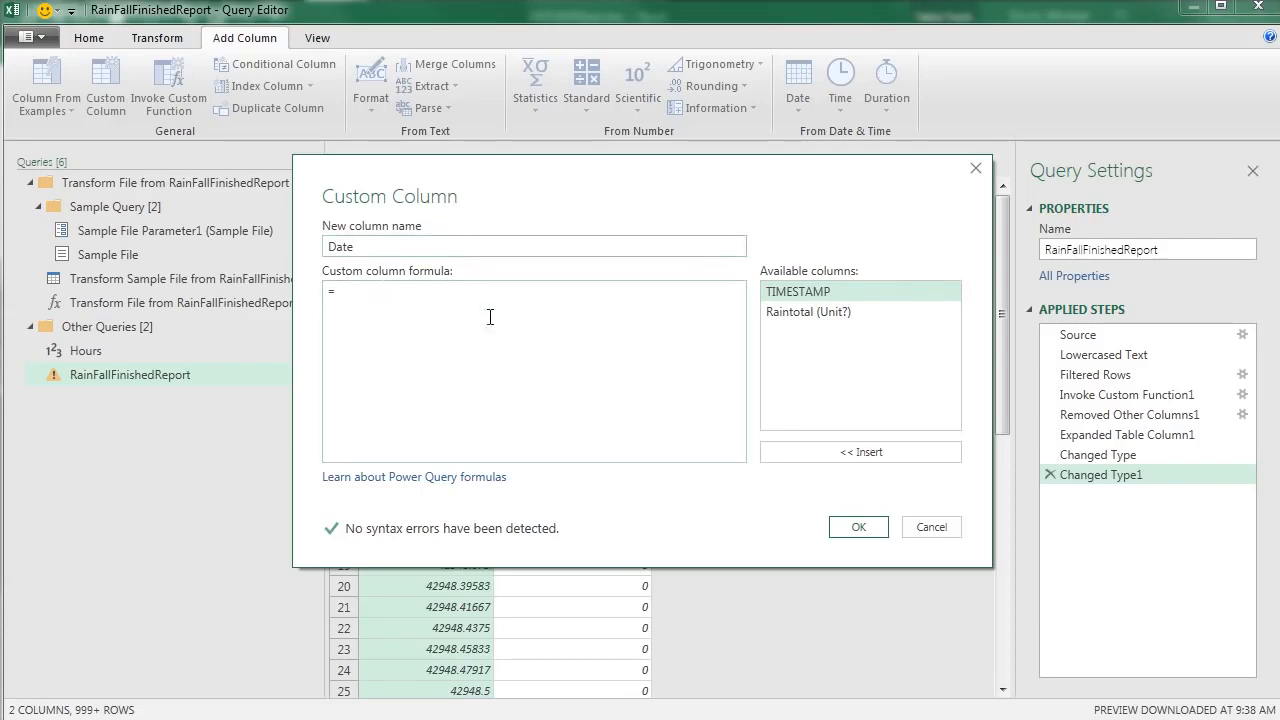
double_click(783, 292)
drag(580, 191, 910, 180)
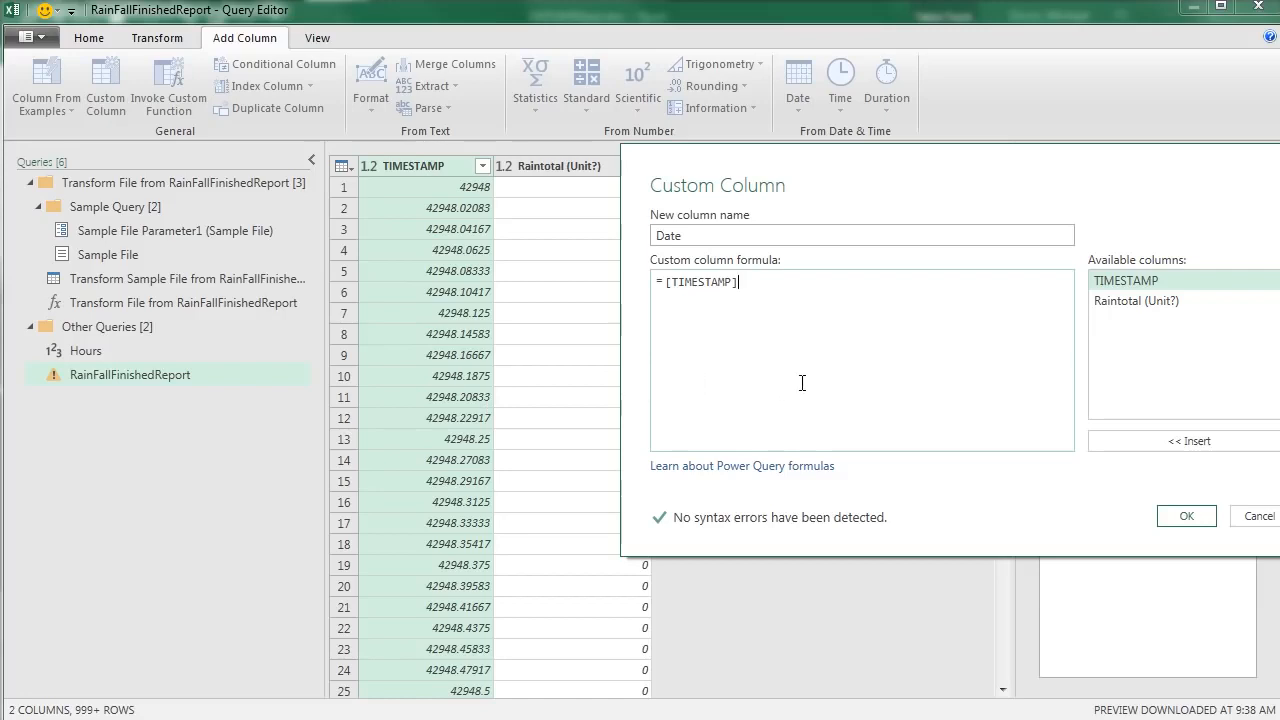
text(Hours)
click(1180, 516)
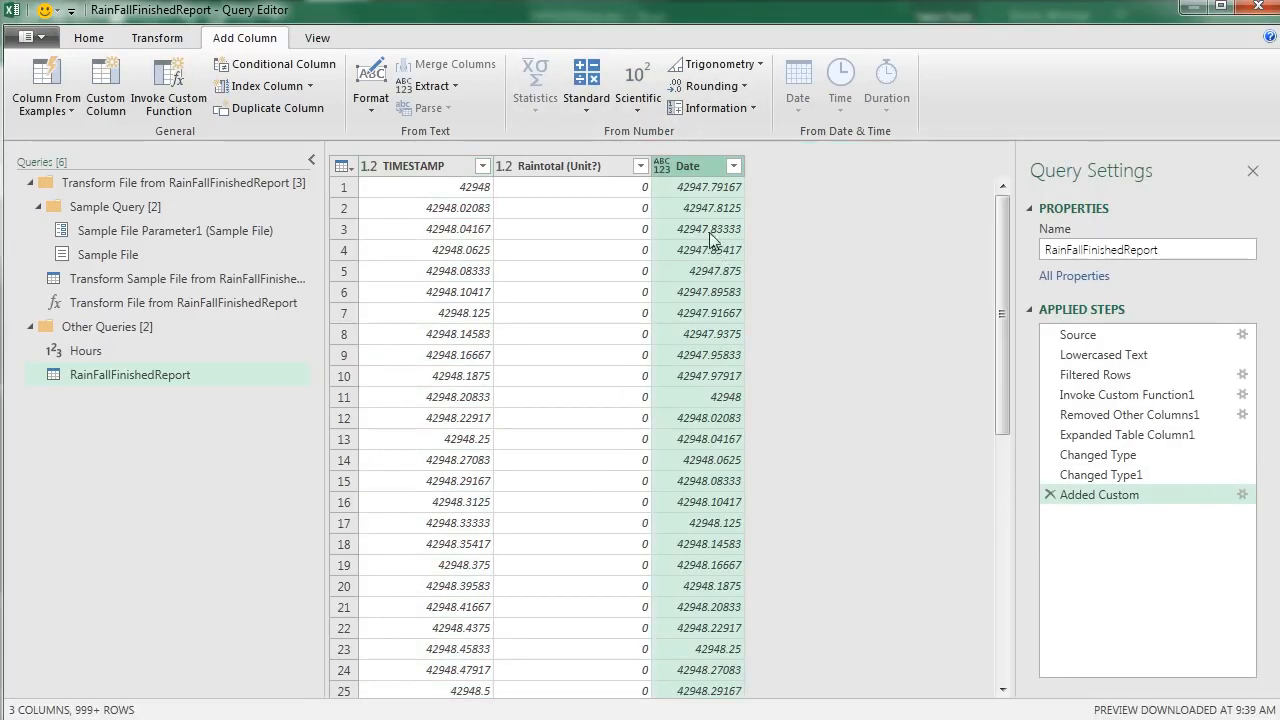
Step: Set the Date column's data type to Date and keep only the Date and Raintotal (Unit?) columns, with Date first
click(662, 166)
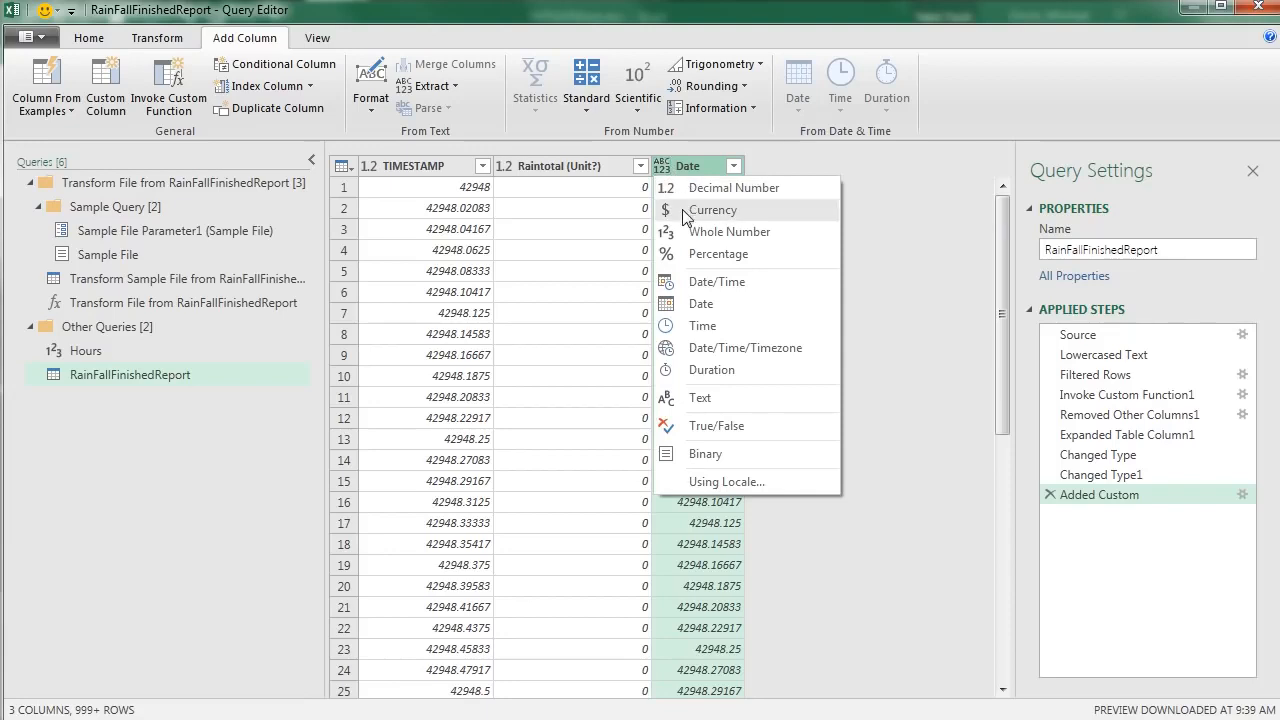
click(697, 304)
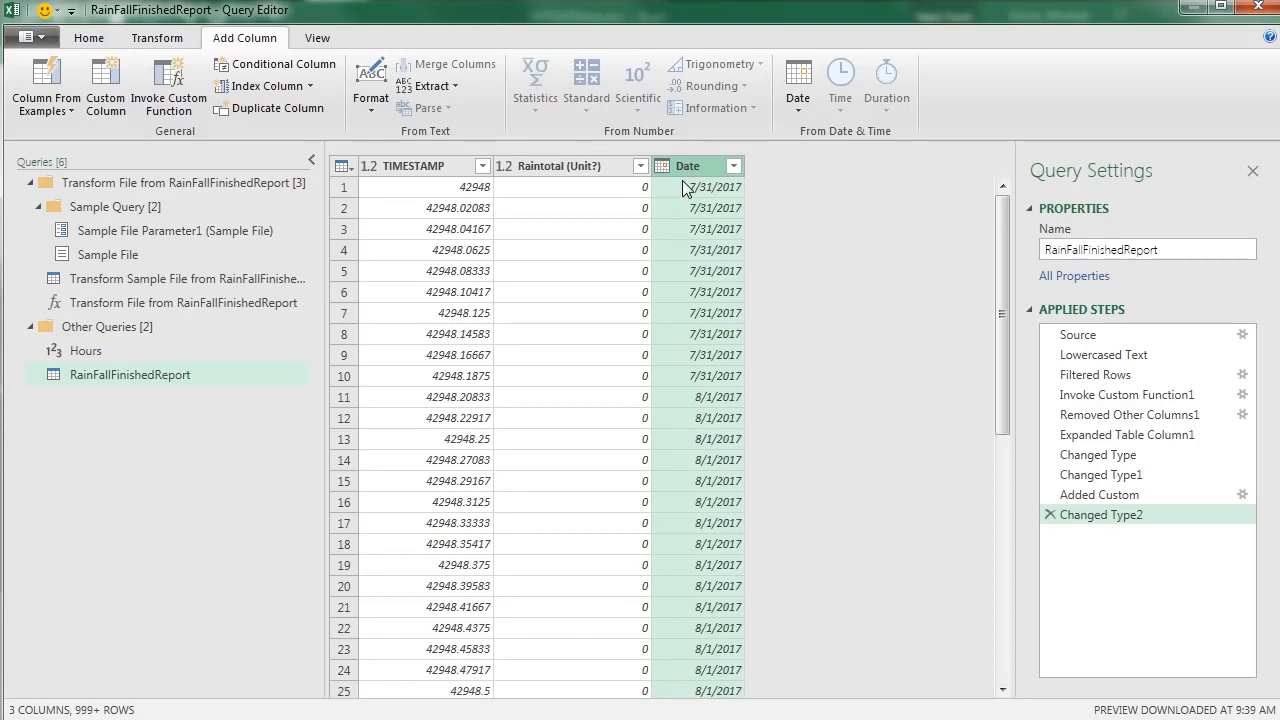
key(ctrl)
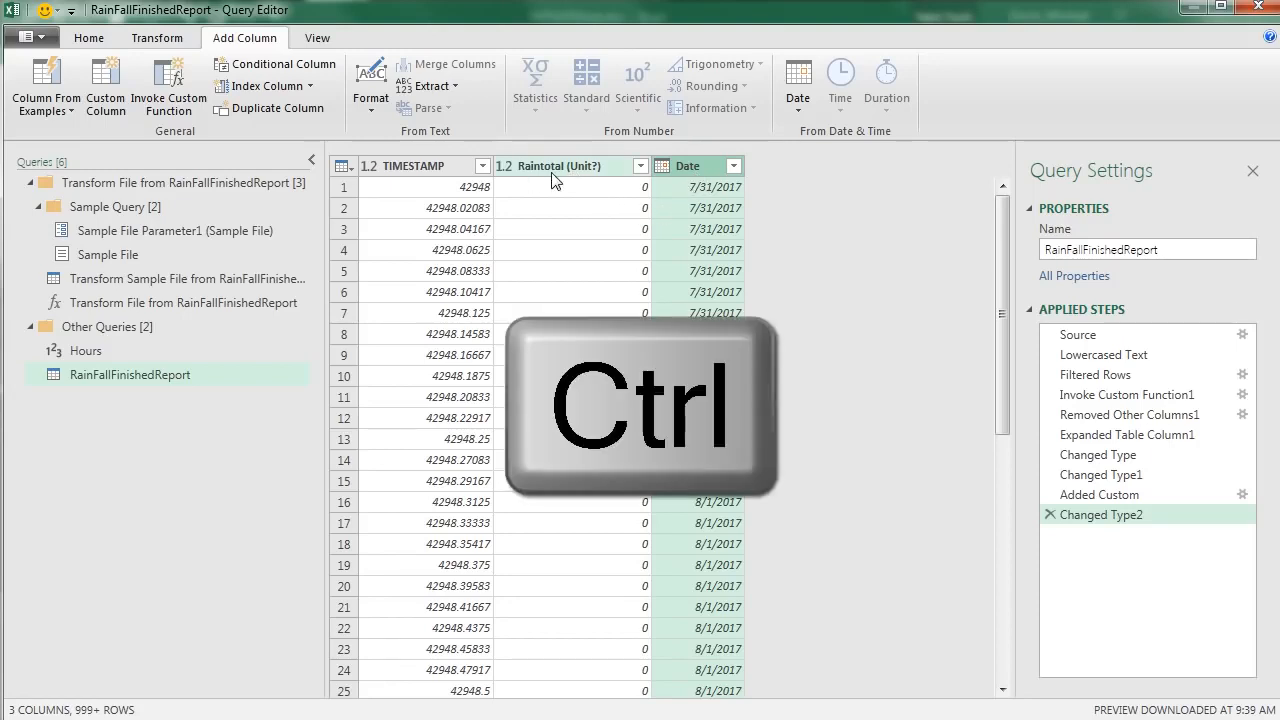
ctrl+click(557, 170)
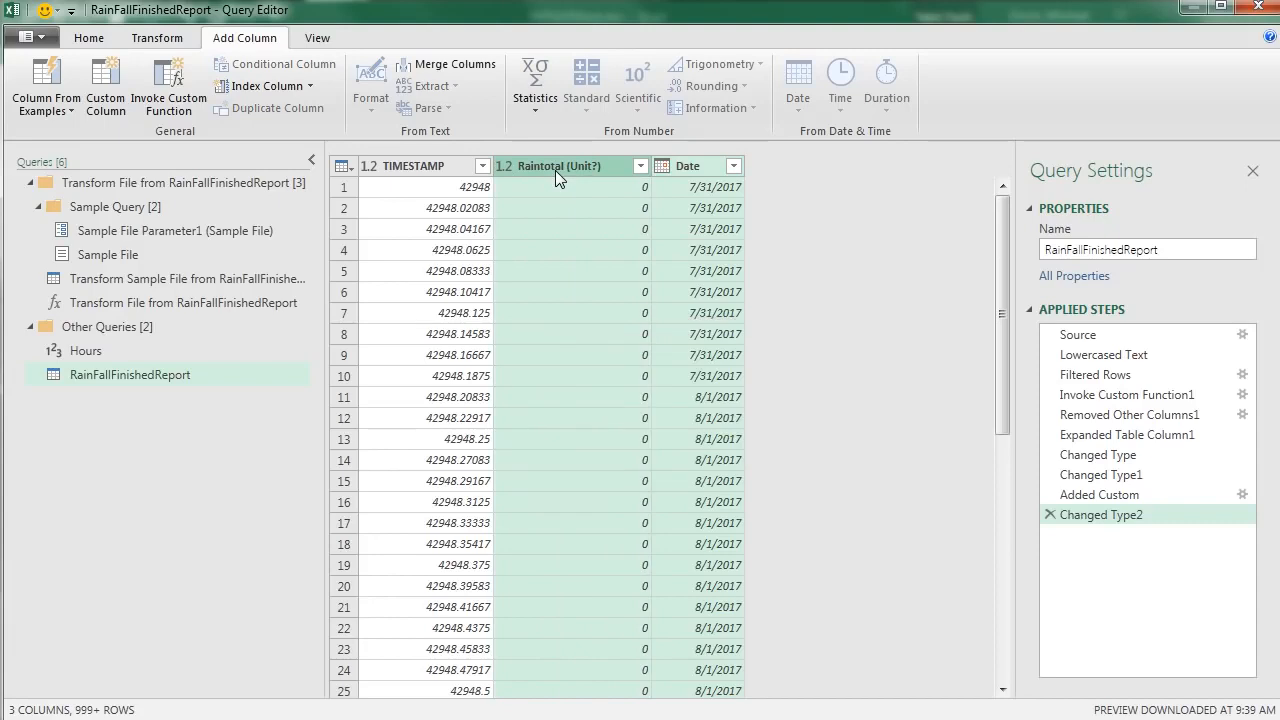
right_click(557, 177)
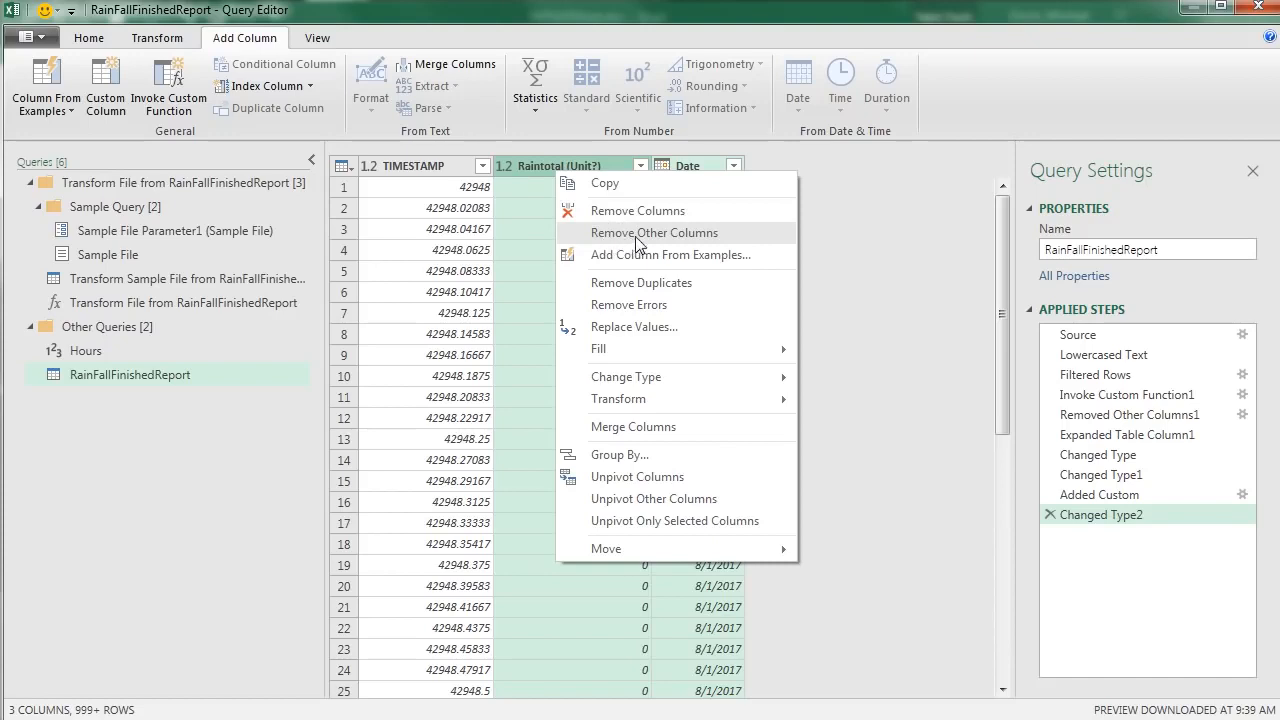
key(Escape)
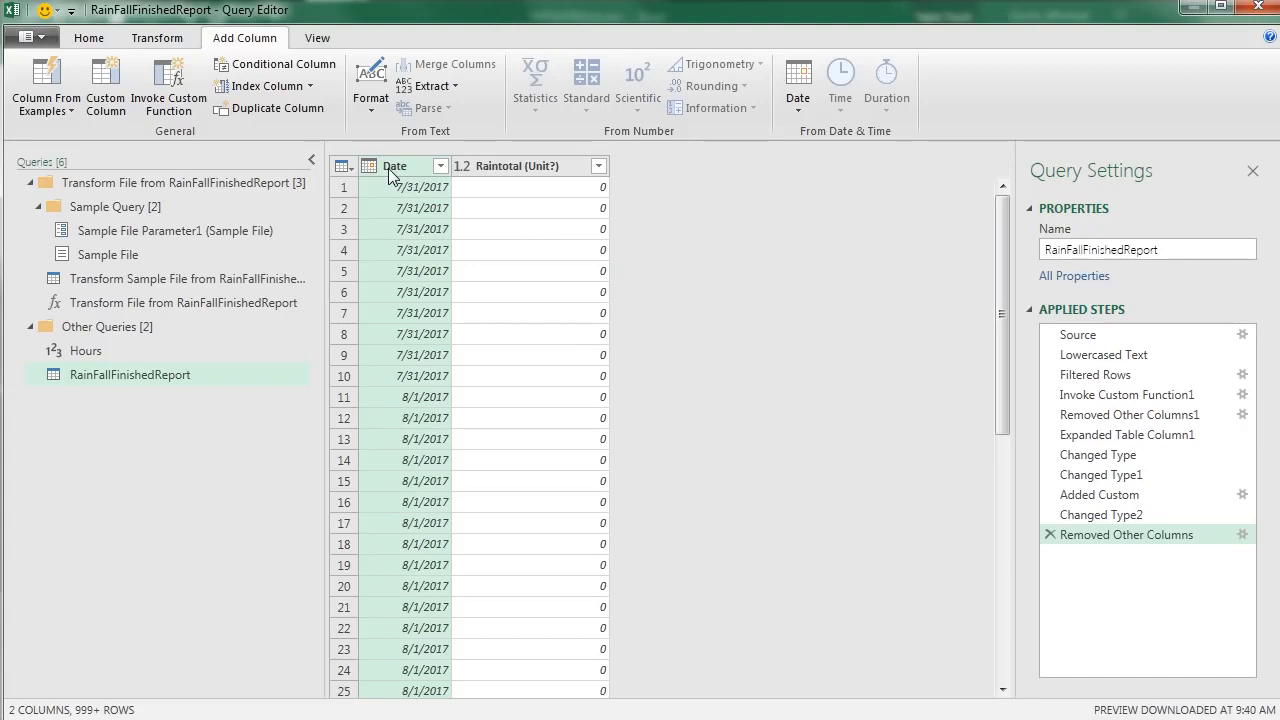
Step: Group the rows by Date with a new column named Rainfall Total that sums Raintotal (Unit?)
click(187, 45)
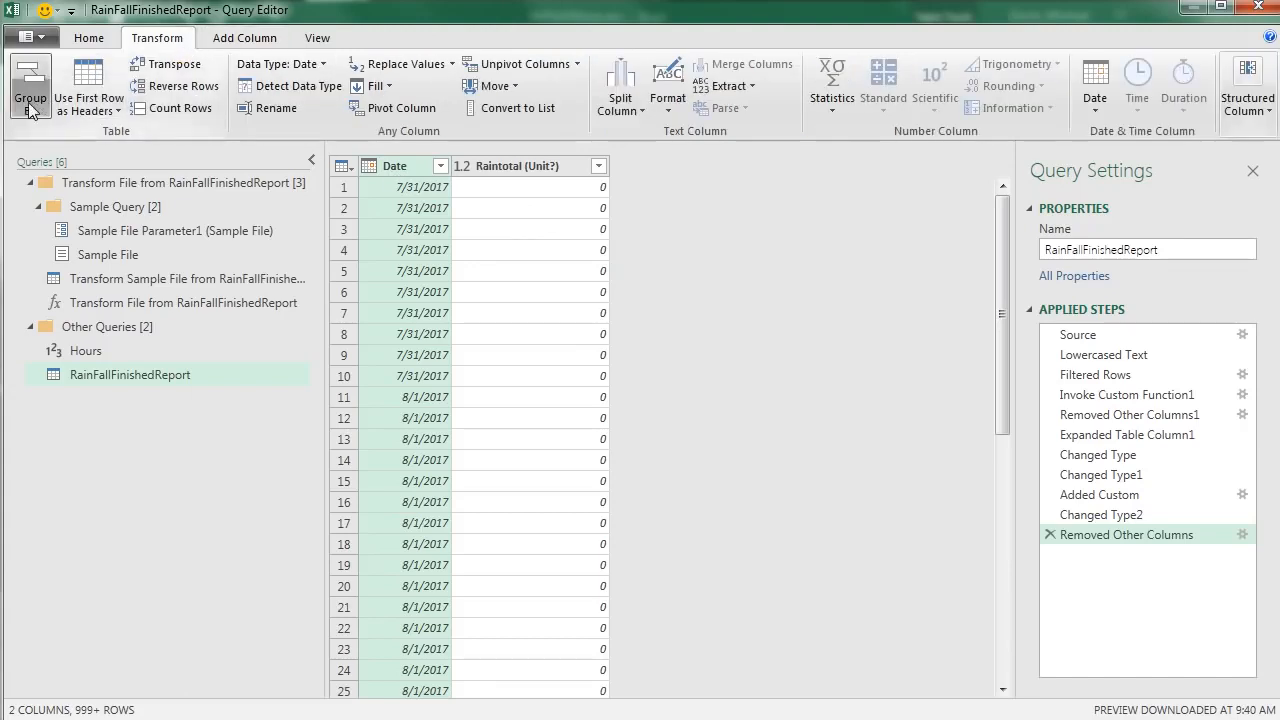
click(88, 40)
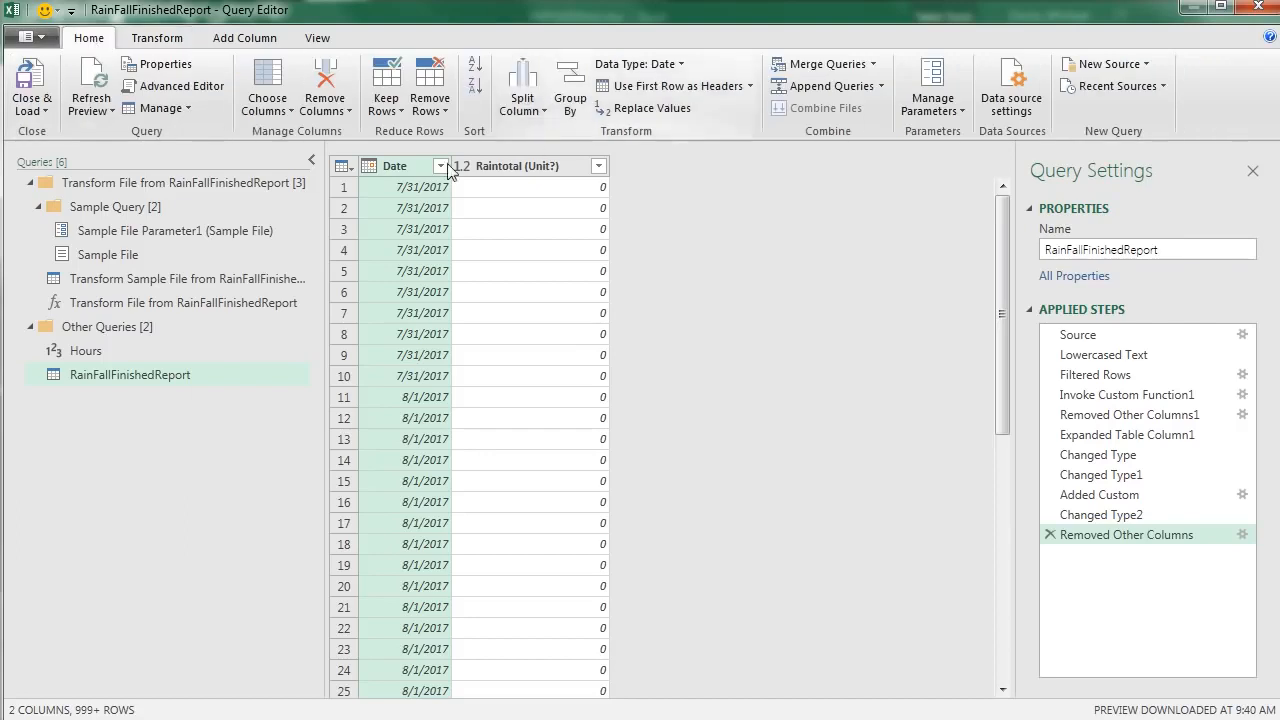
right_click(383, 172)
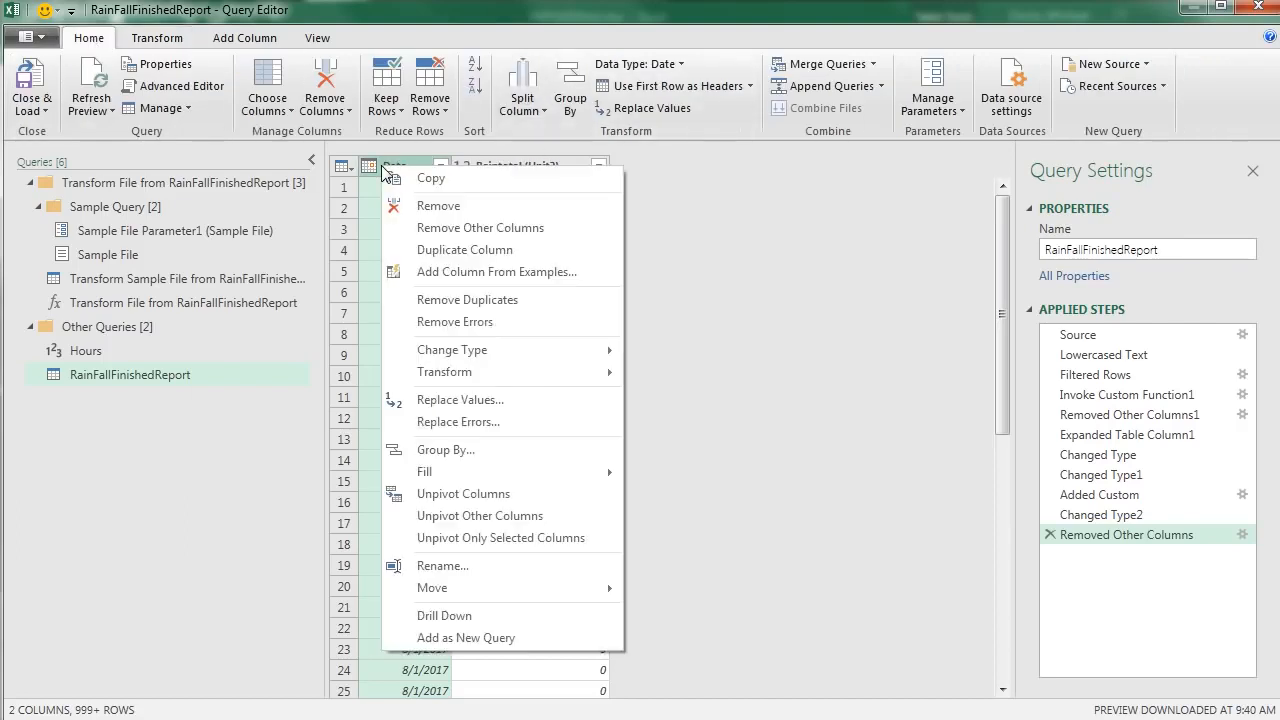
click(478, 459)
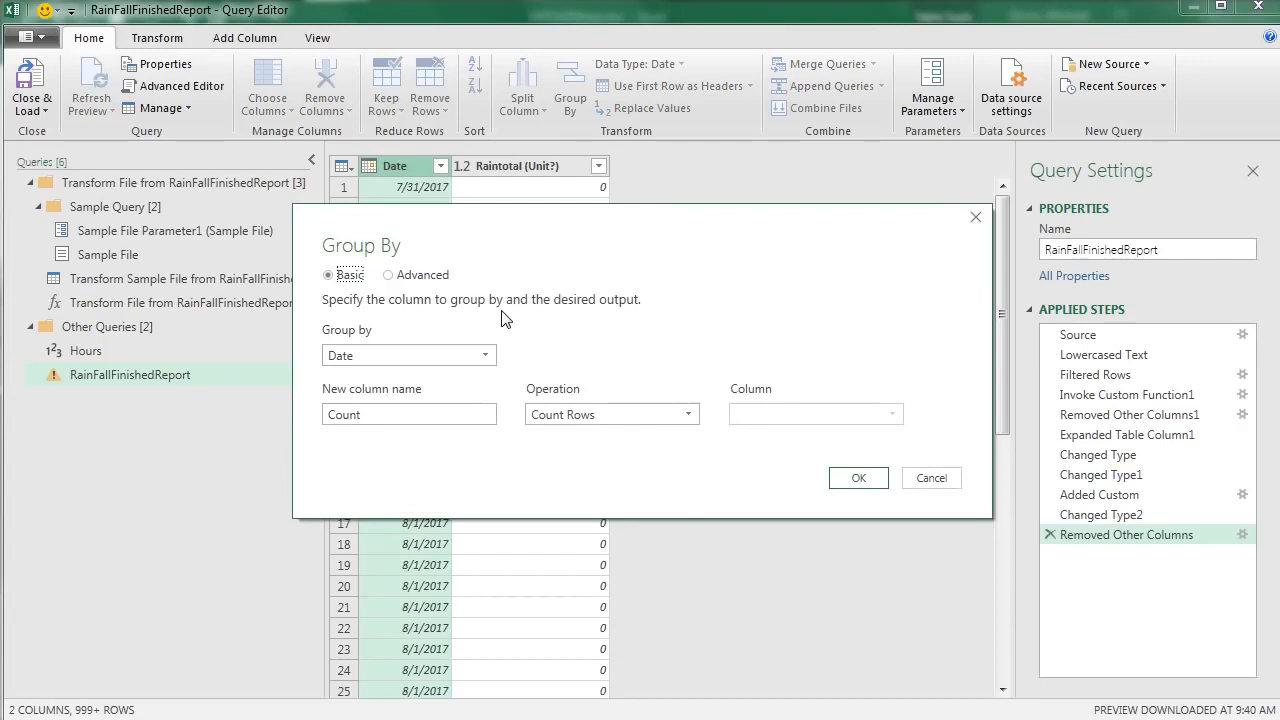
drag(420, 414, 292, 412)
text(Rainfall Total)
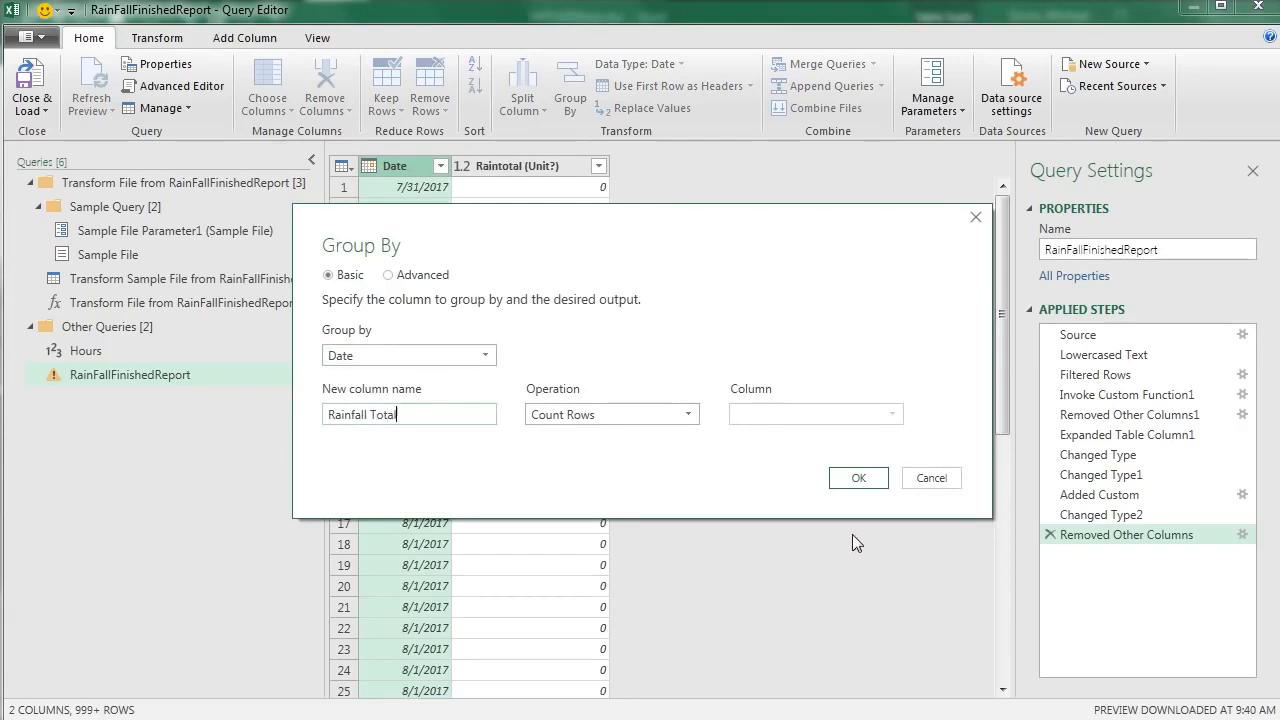
click(688, 414)
click(611, 435)
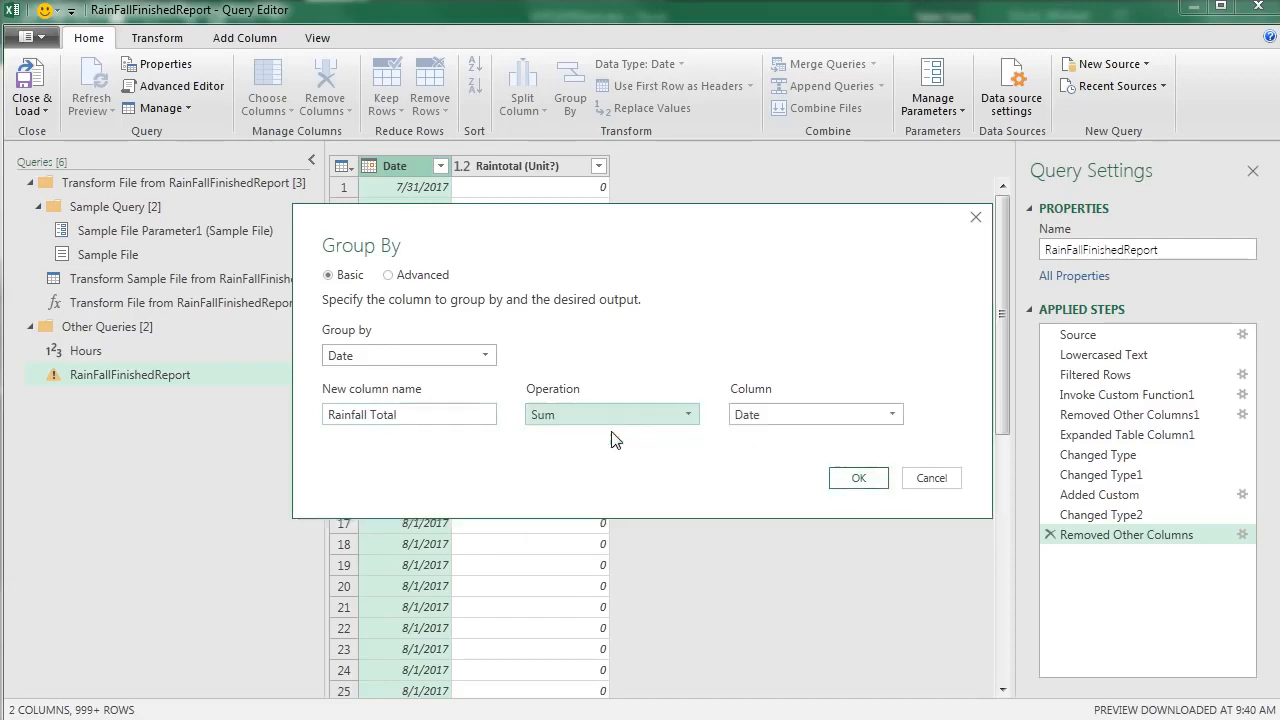
click(752, 416)
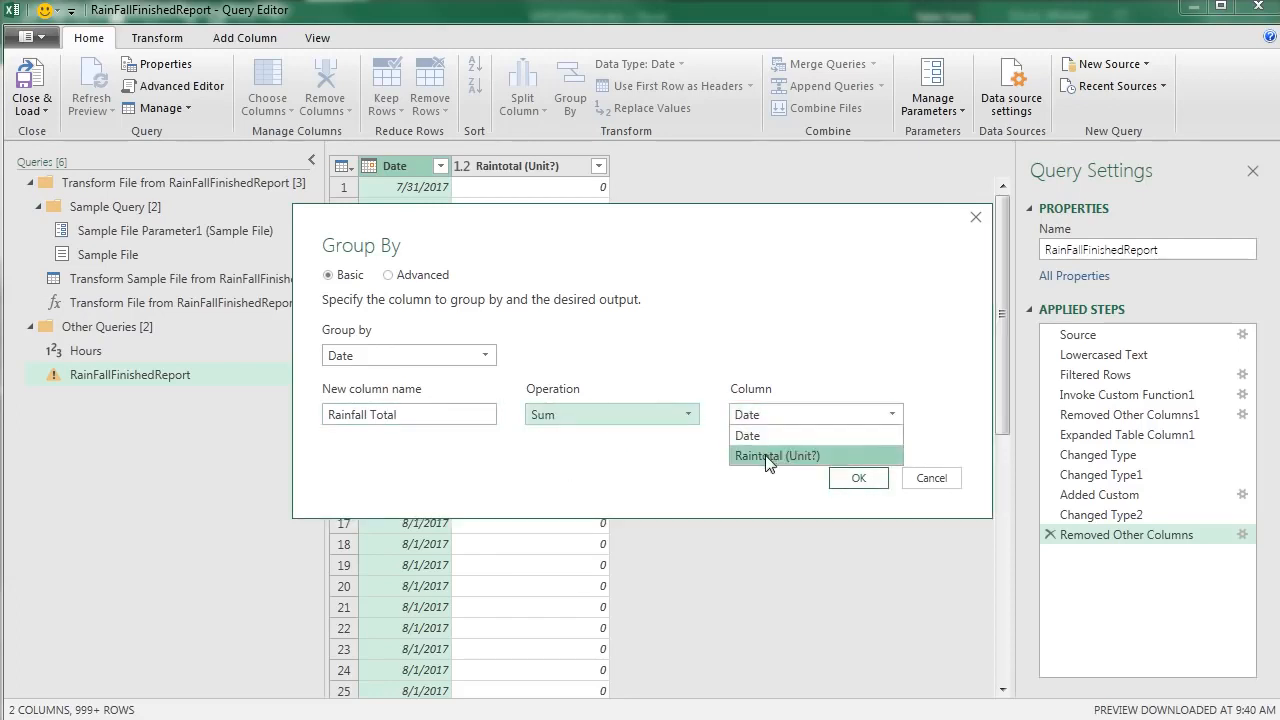
click(768, 456)
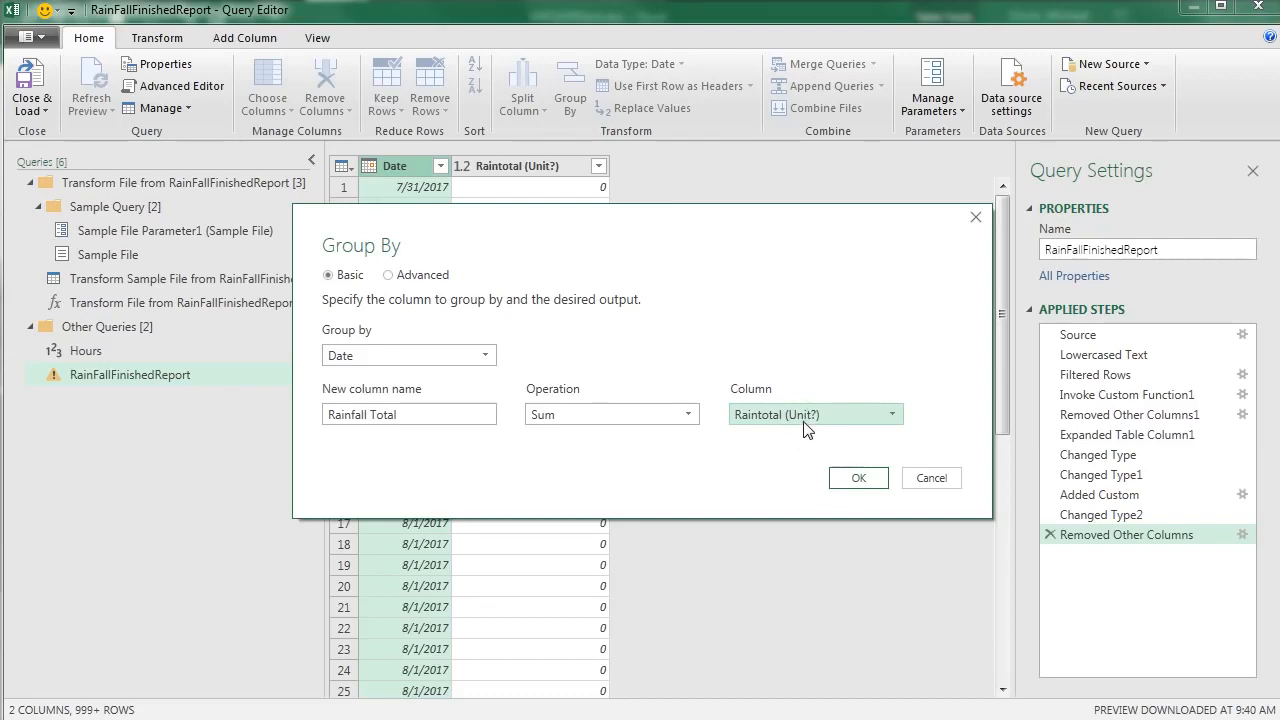
click(866, 488)
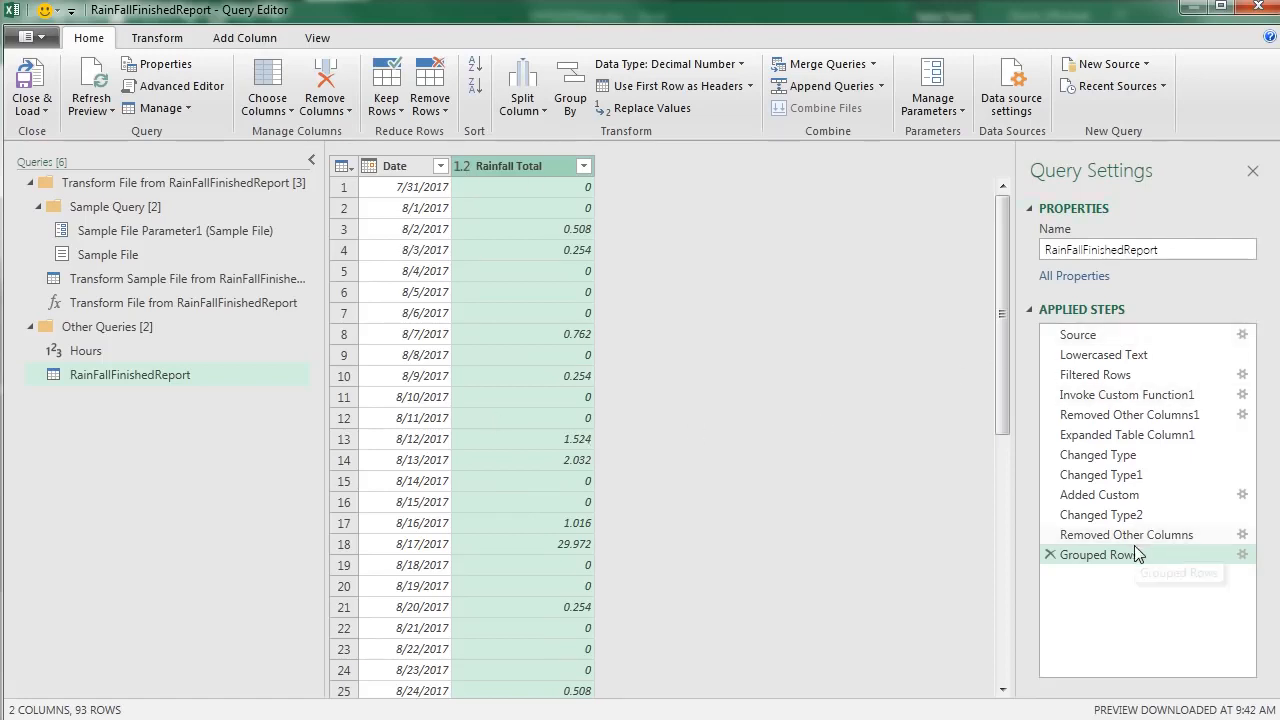
Step: Close the query editor and load RainFallFinishedReport as a table on a new worksheet
click(46, 111)
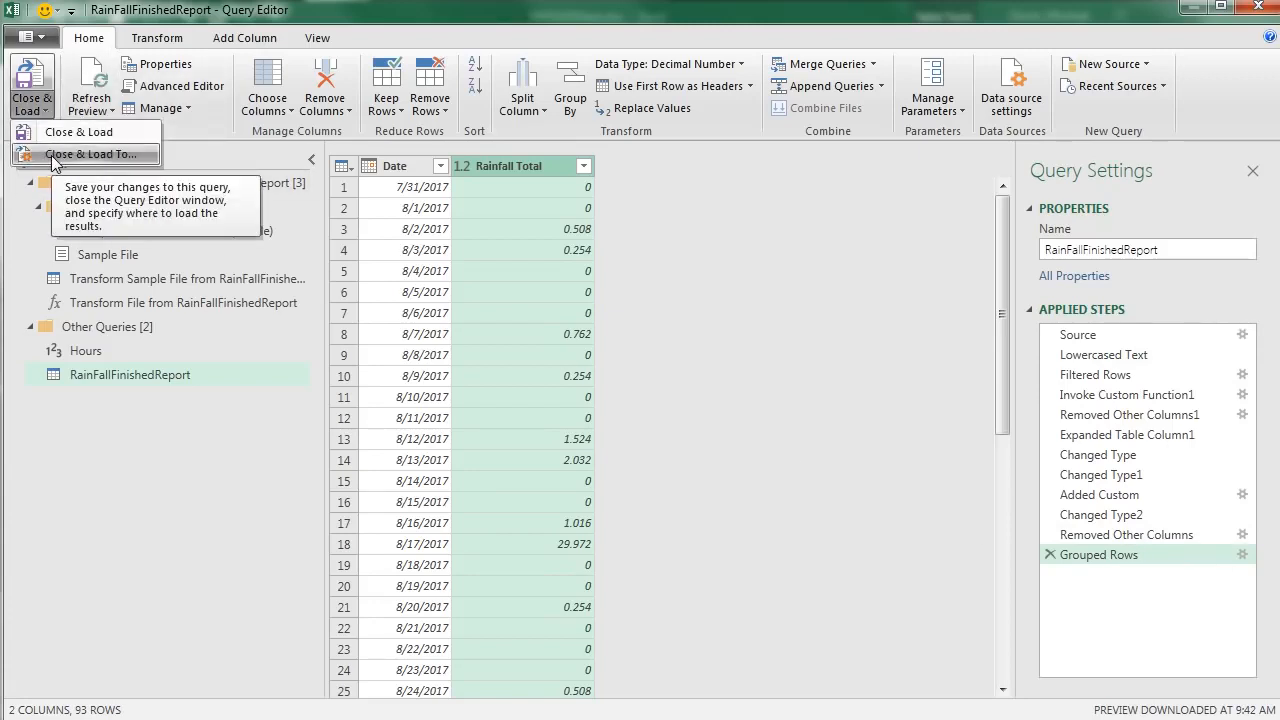
click(53, 158)
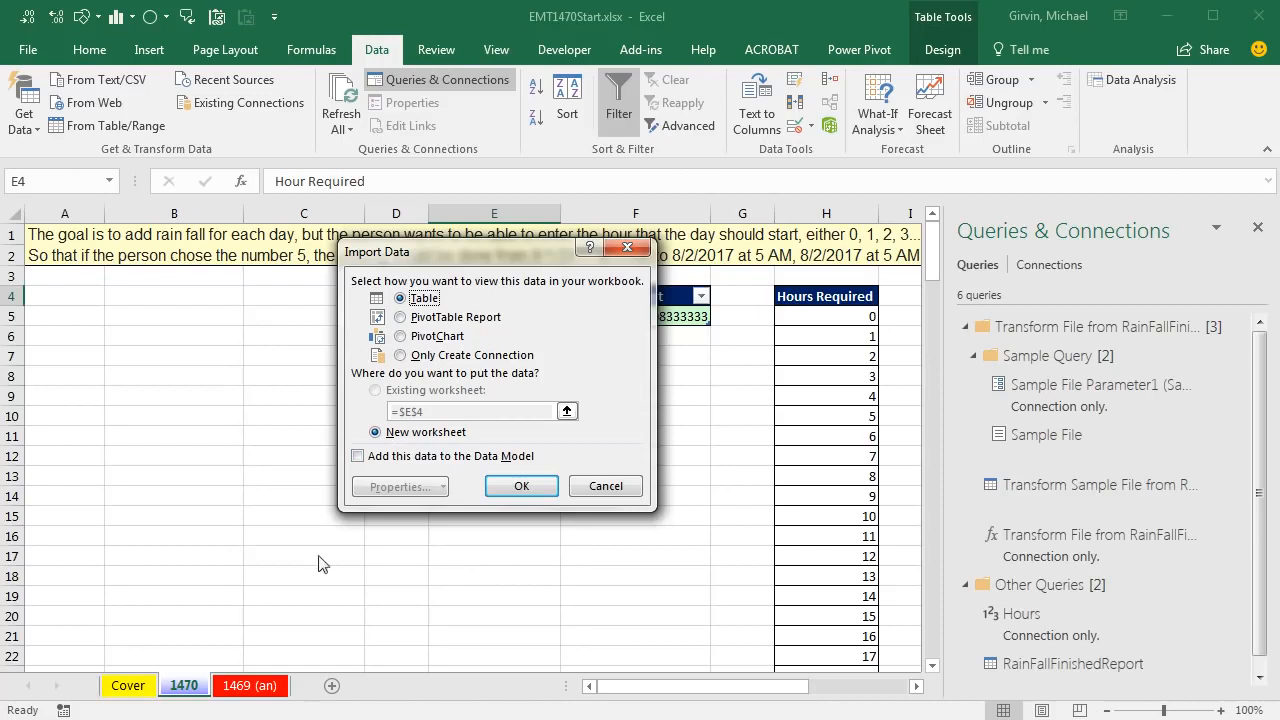
click(521, 486)
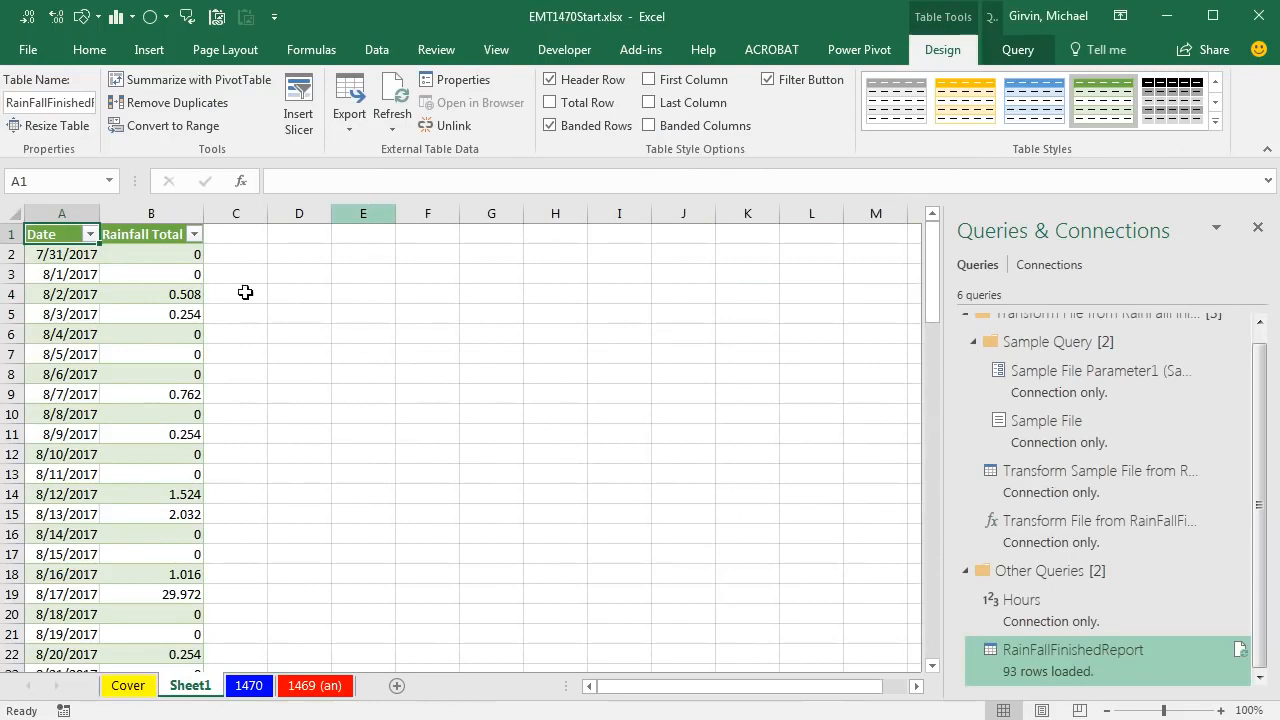
Step: Move the whole loaded rainfall table from Sheet1 to cell A6 of the 1470 sheet
click(56, 236)
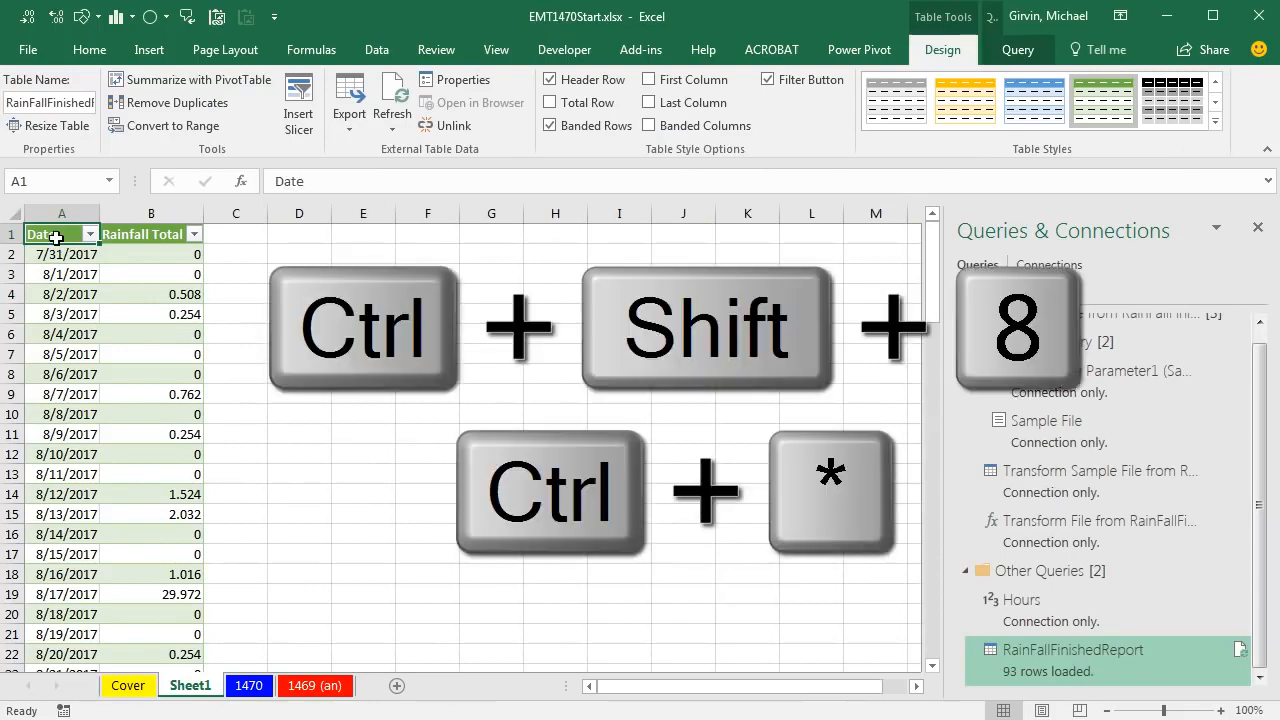
key(ctrl+shift+8)
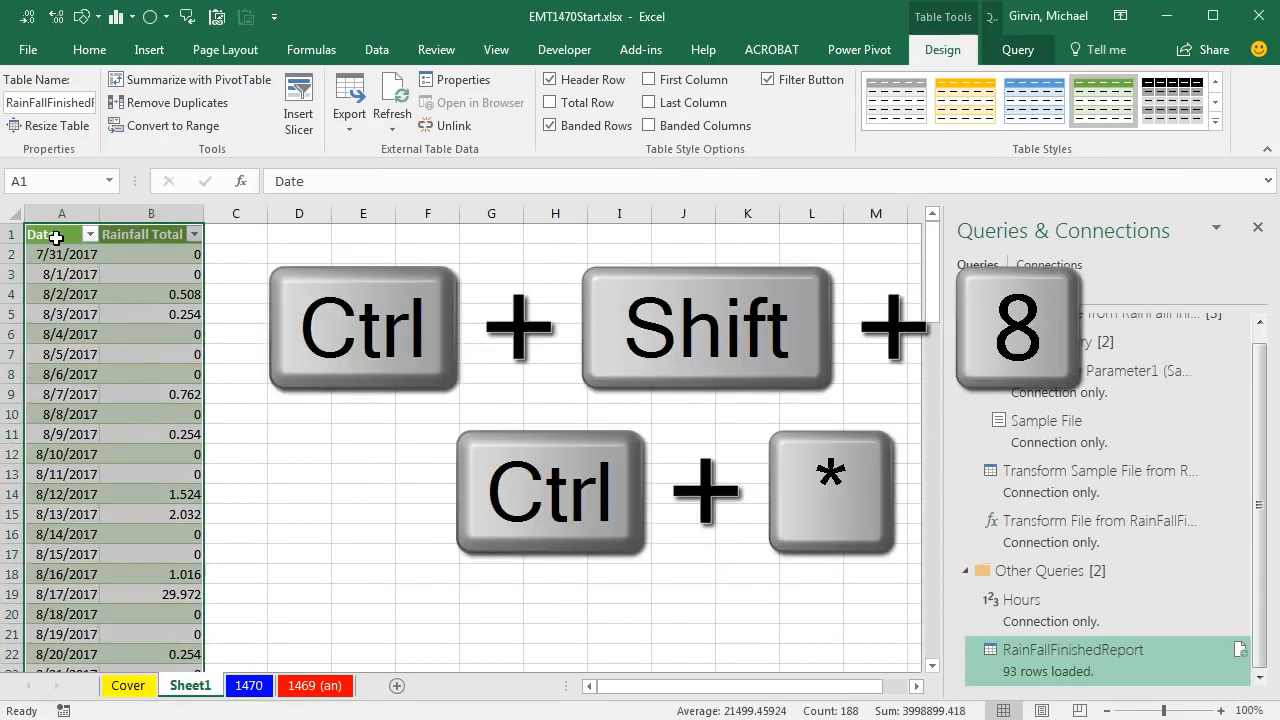
key(ctrl+x)
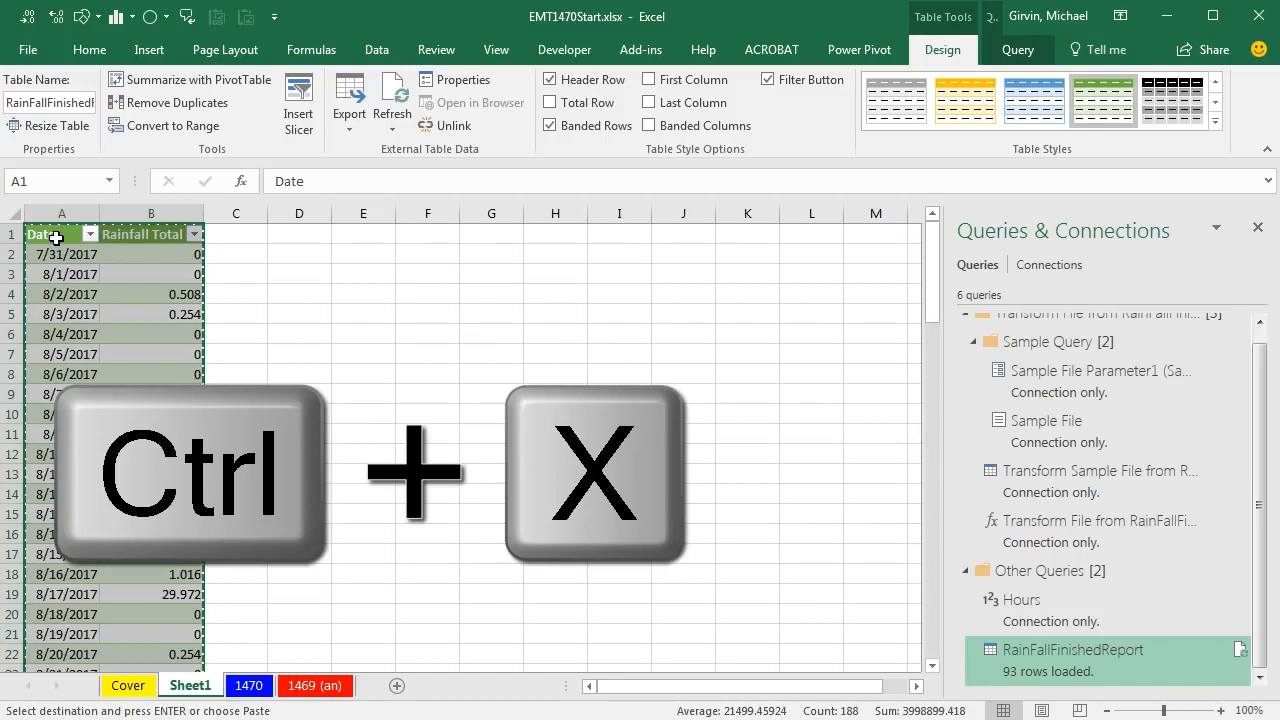
click(249, 686)
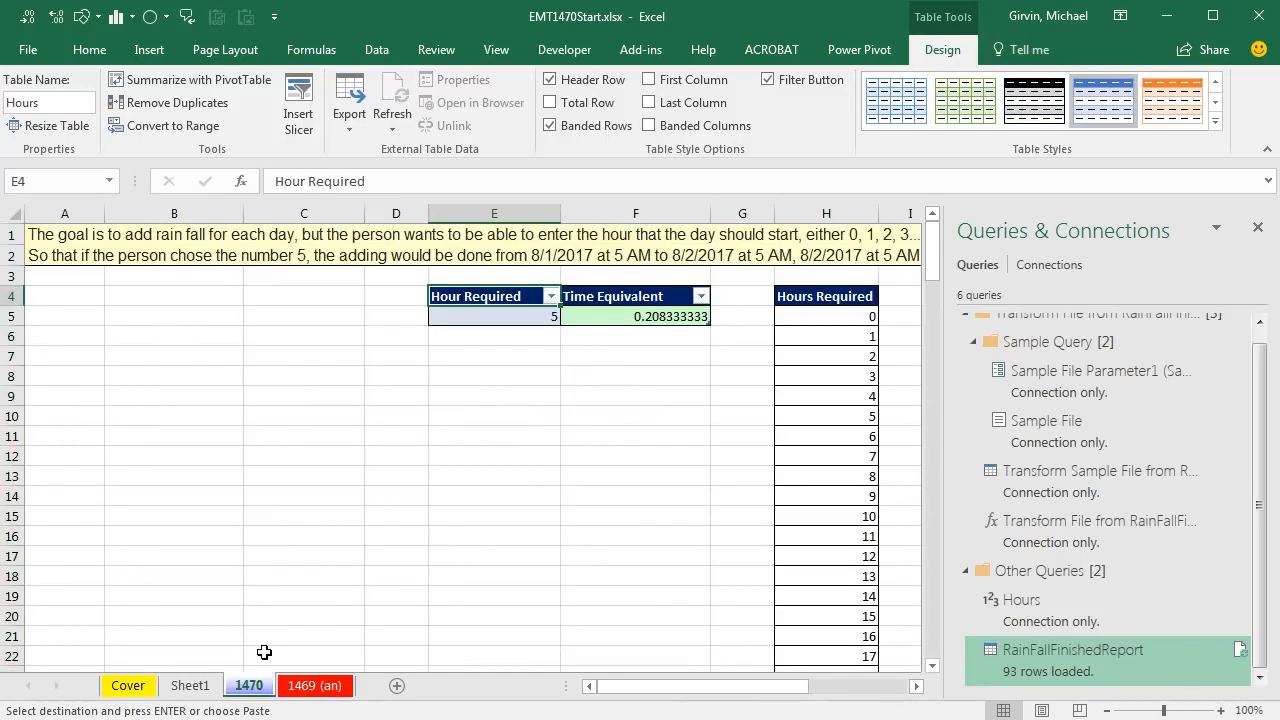
click(48, 340)
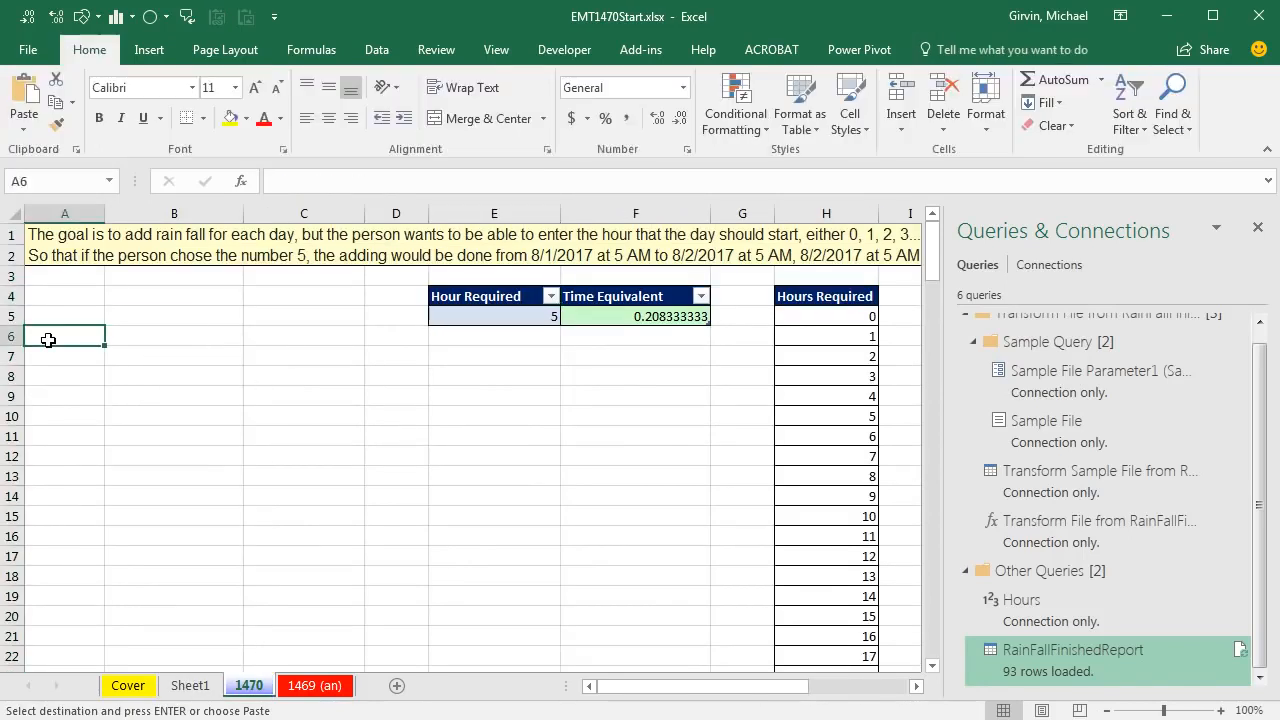
key(ctrl+v)
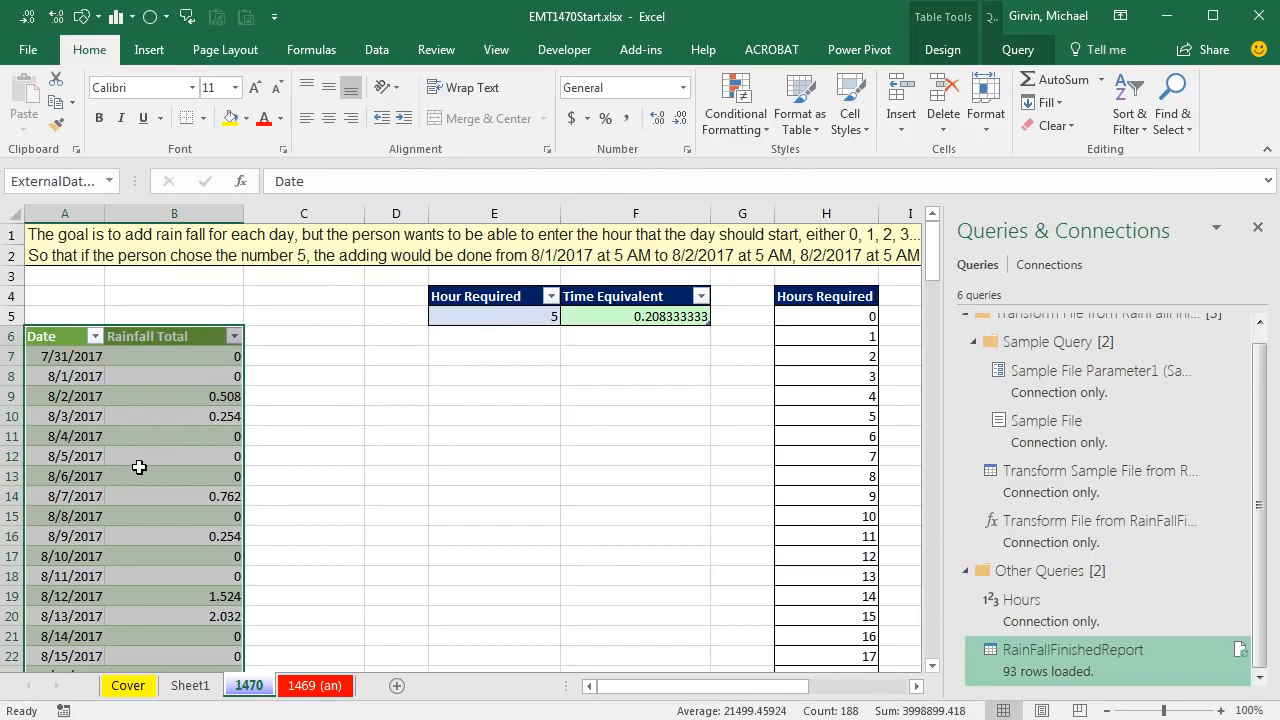
Step: Set Hour Required to 10 in cell E5, then refresh the rainfall report table and all queries
click(470, 318)
text(10)
key(Return)
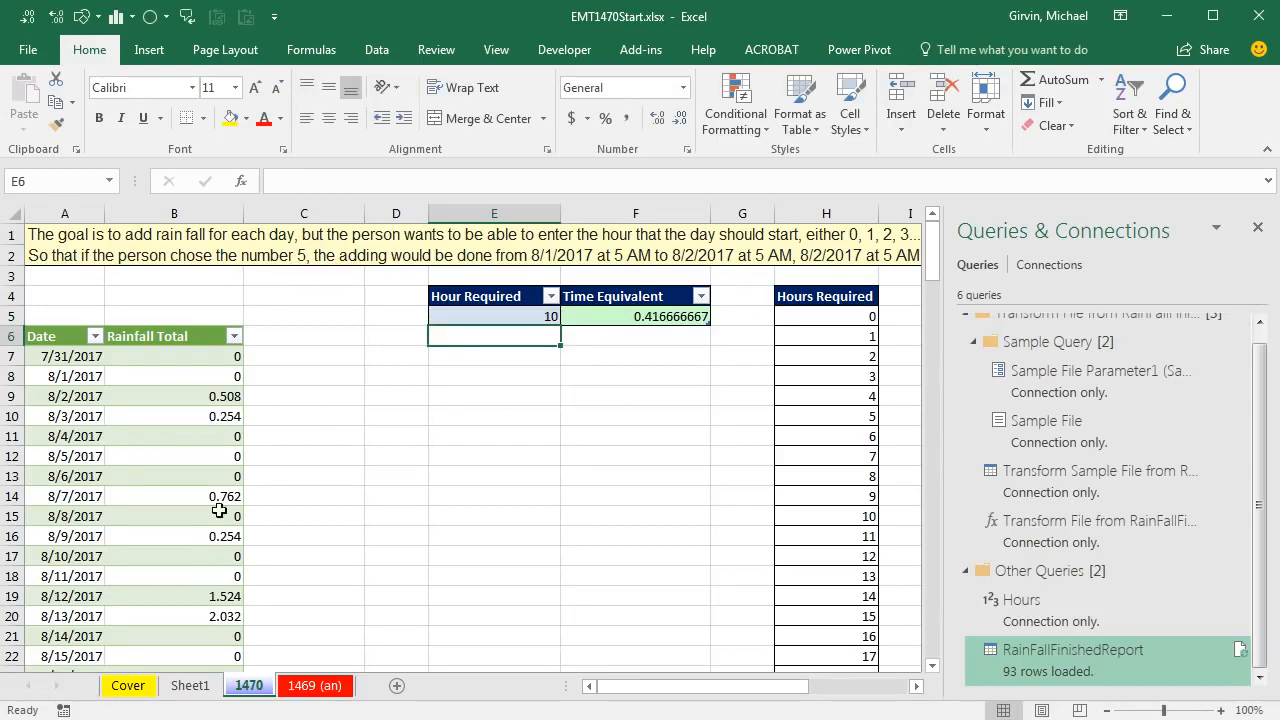
click(387, 58)
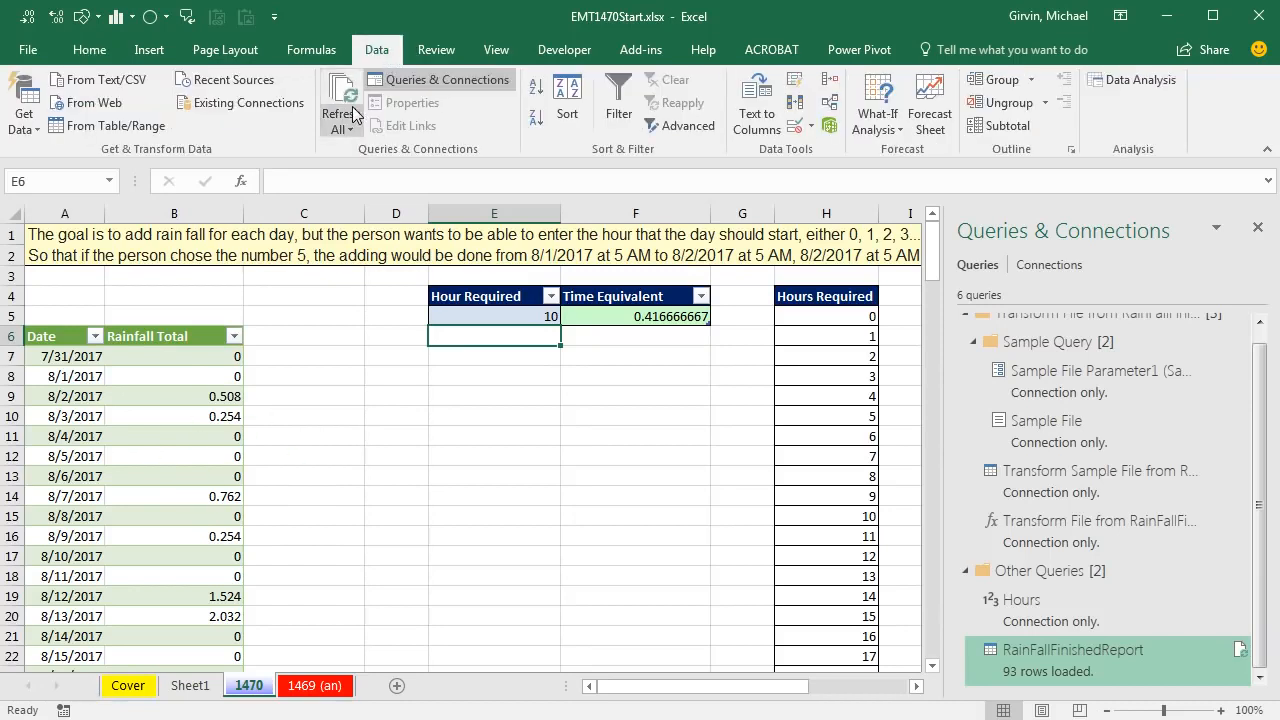
right_click(200, 384)
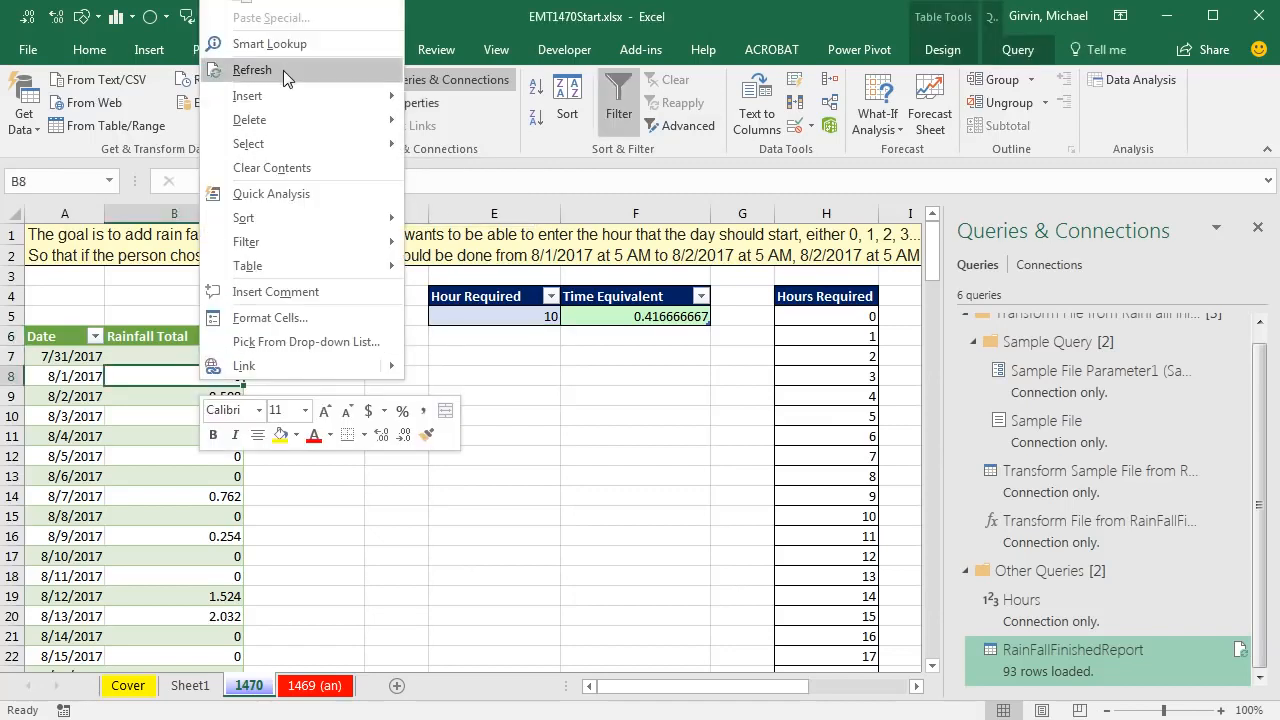
click(252, 70)
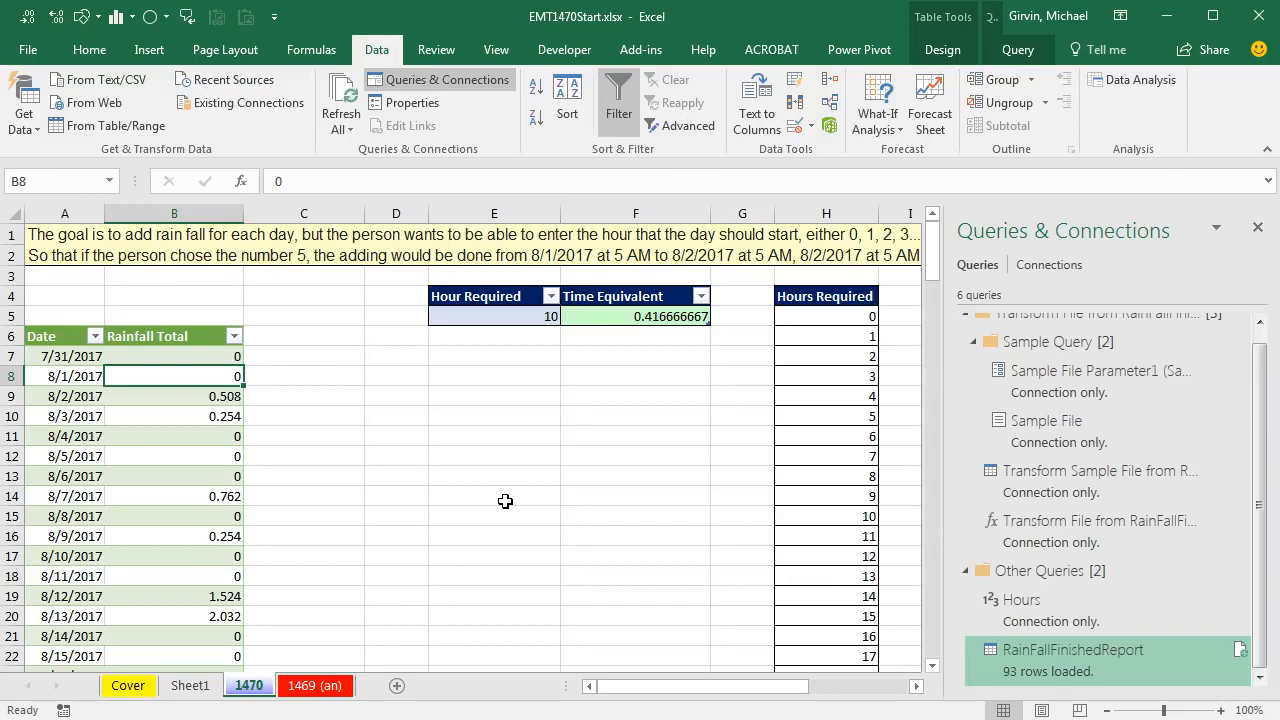
key(ctrl+alt+F5)
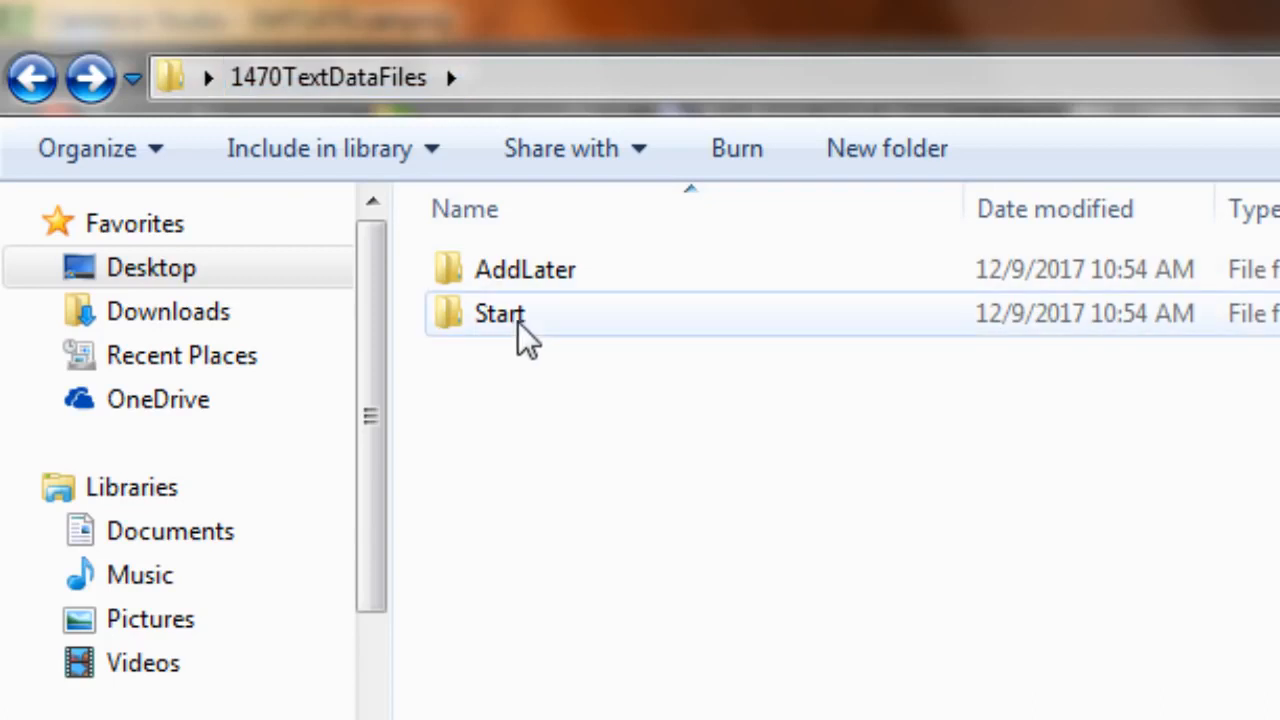
Step: Copy all files, from 11Nov.txt to Sep.xlsx, from the AddLater folder into the Start folder of 1470TextDataFiles
mouse_move(560, 340)
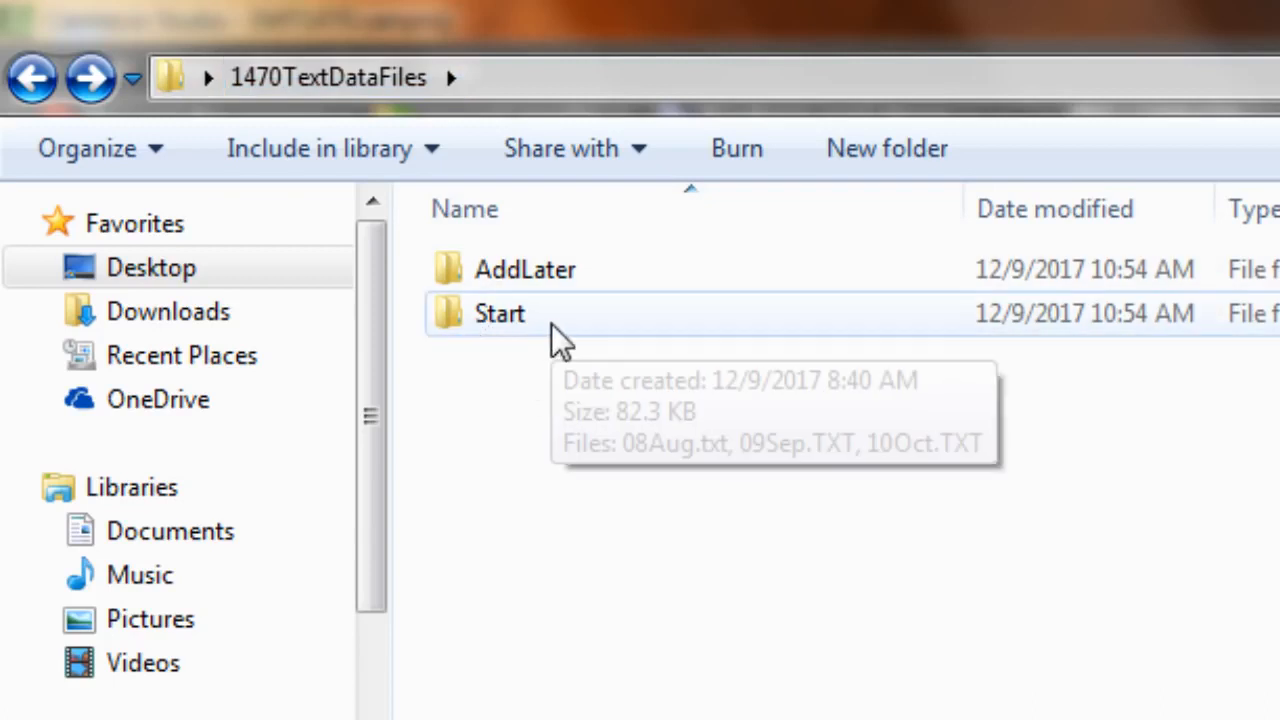
double_click(500, 285)
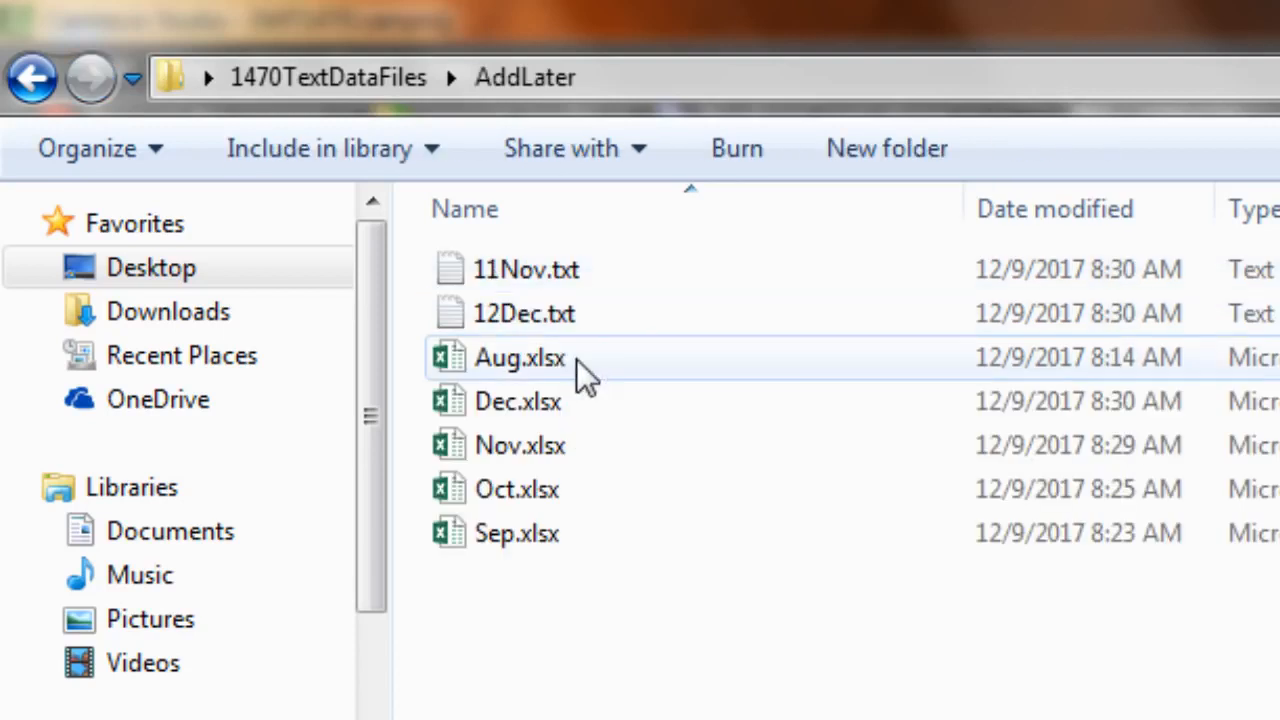
click(514, 276)
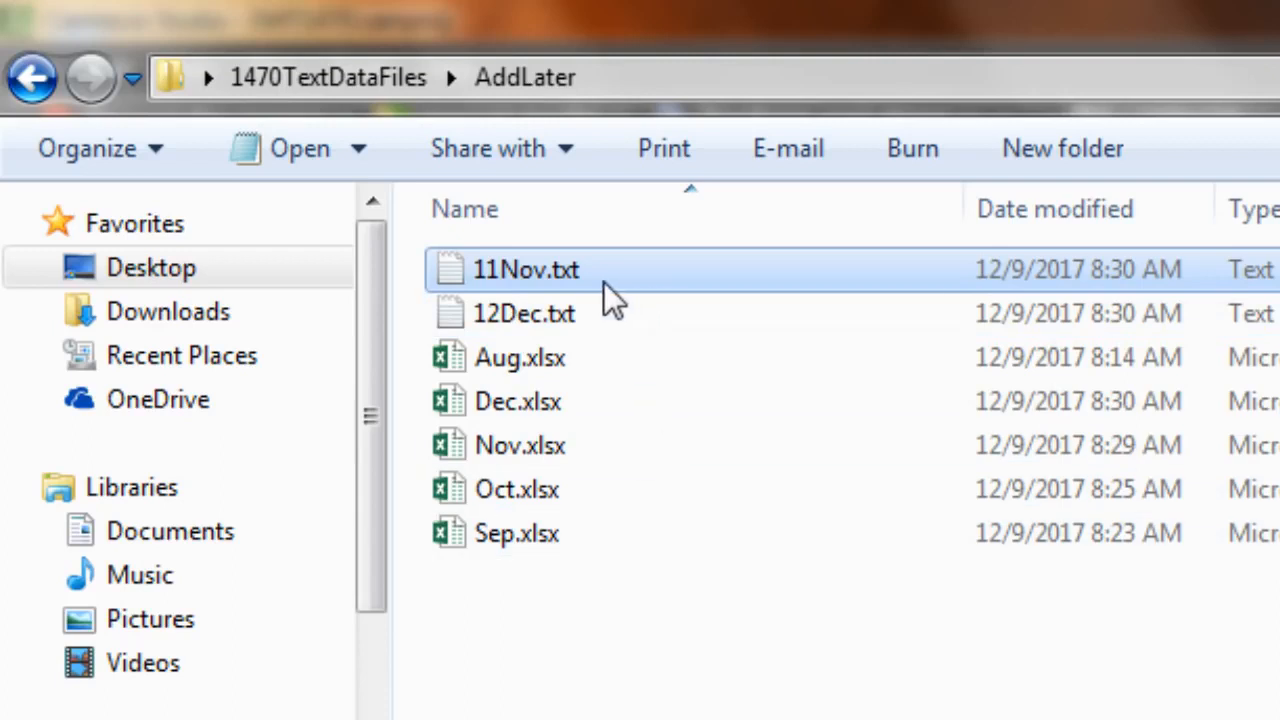
shift+click(560, 531)
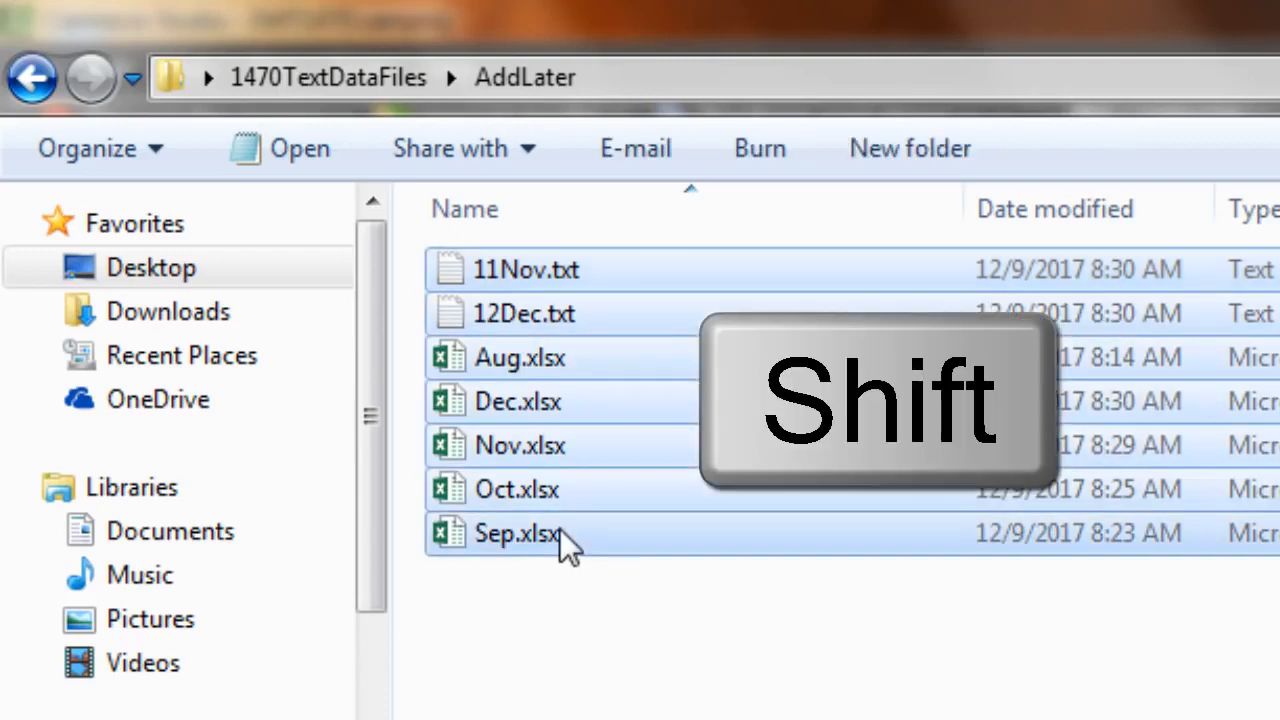
key(ctrl+c)
click(334, 93)
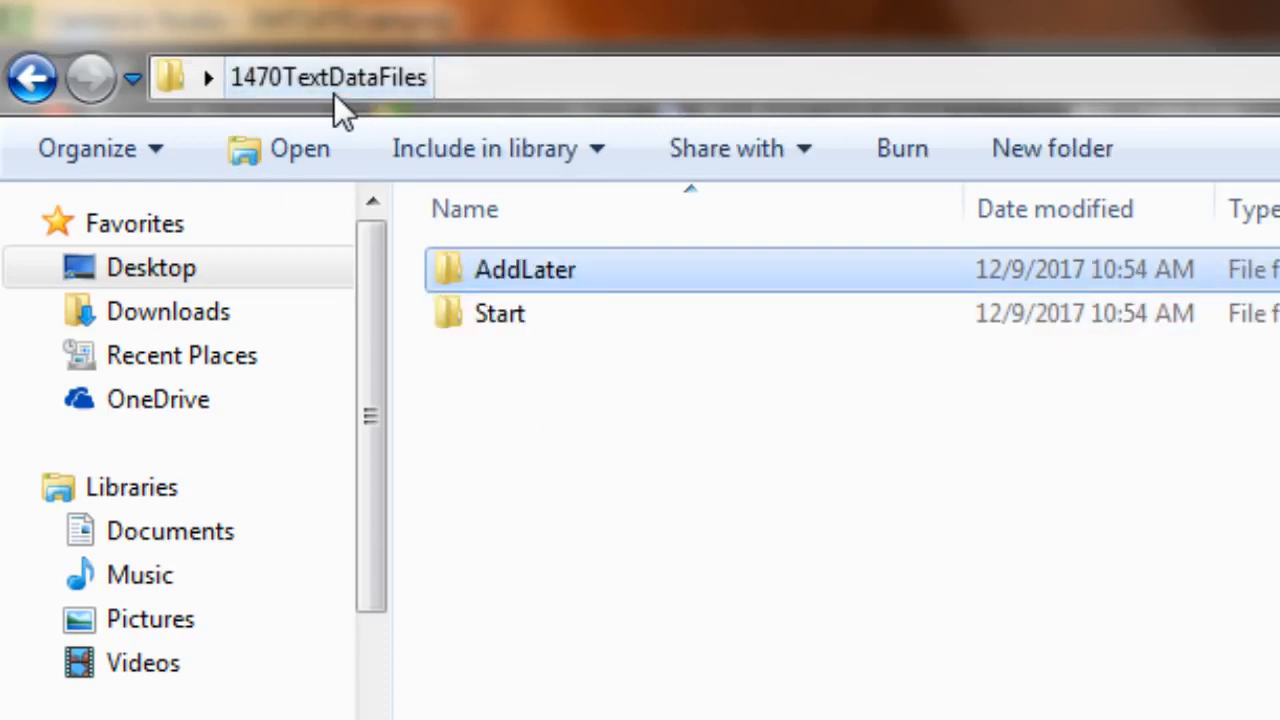
double_click(492, 316)
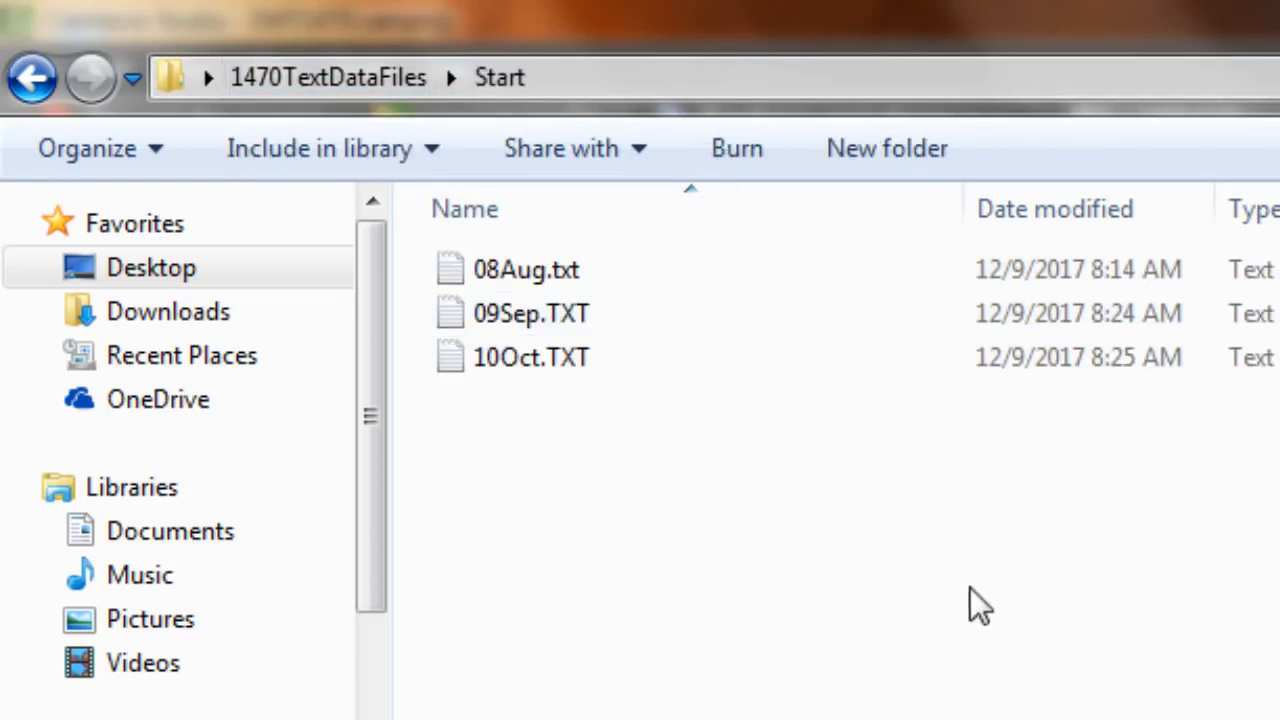
key(ctrl+v)
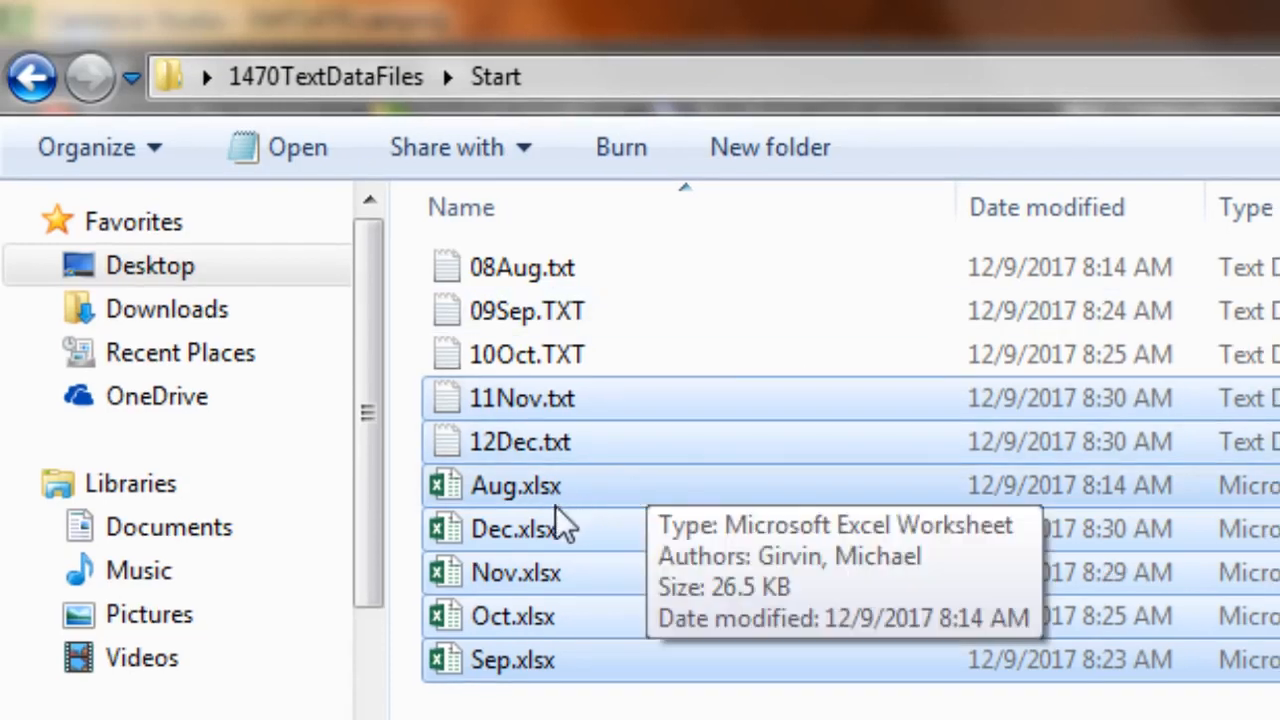
drag(565, 685, 580, 340)
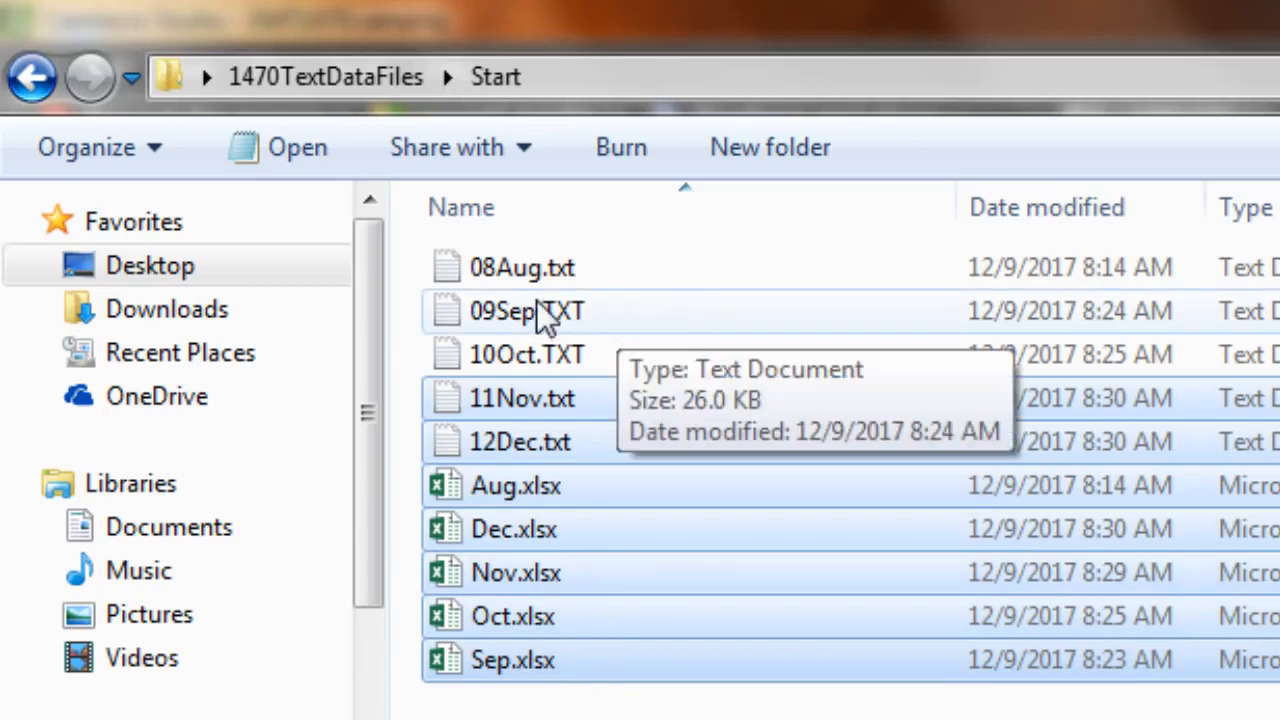
ctrl+click(563, 357)
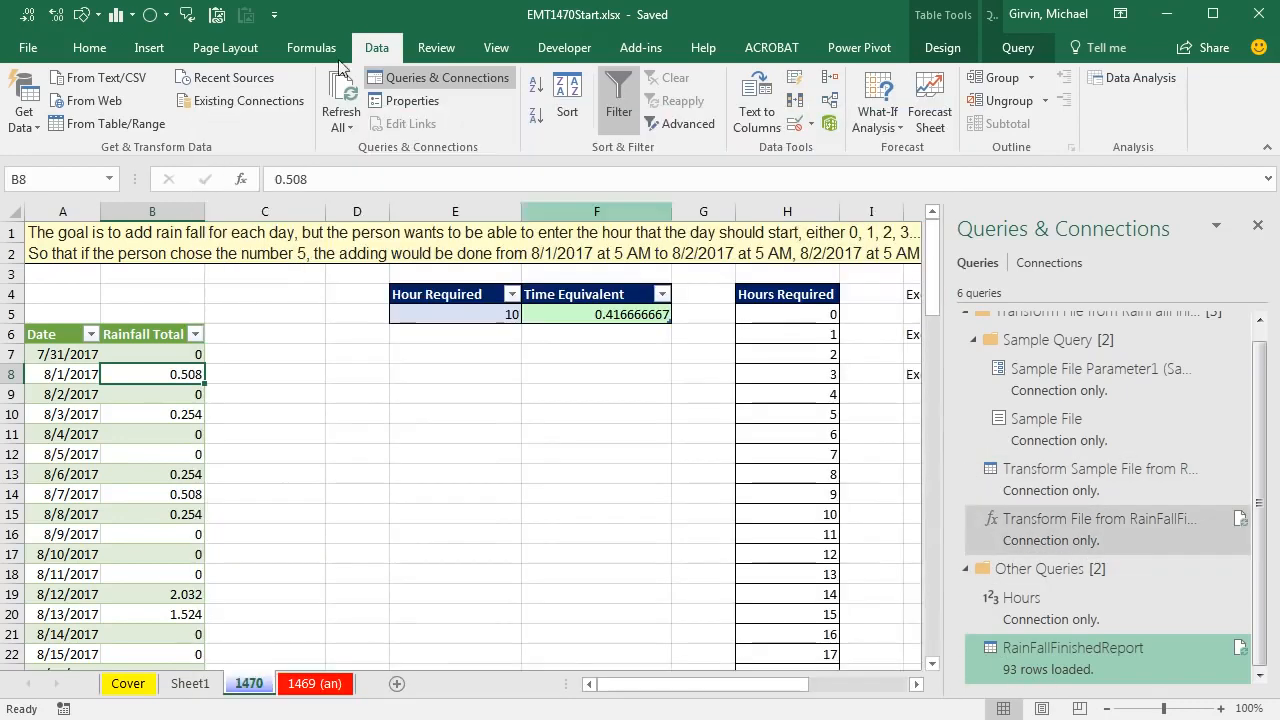
Step: Refresh the rainfall report table on the 1470 sheet and check its last rows
right_click(140, 381)
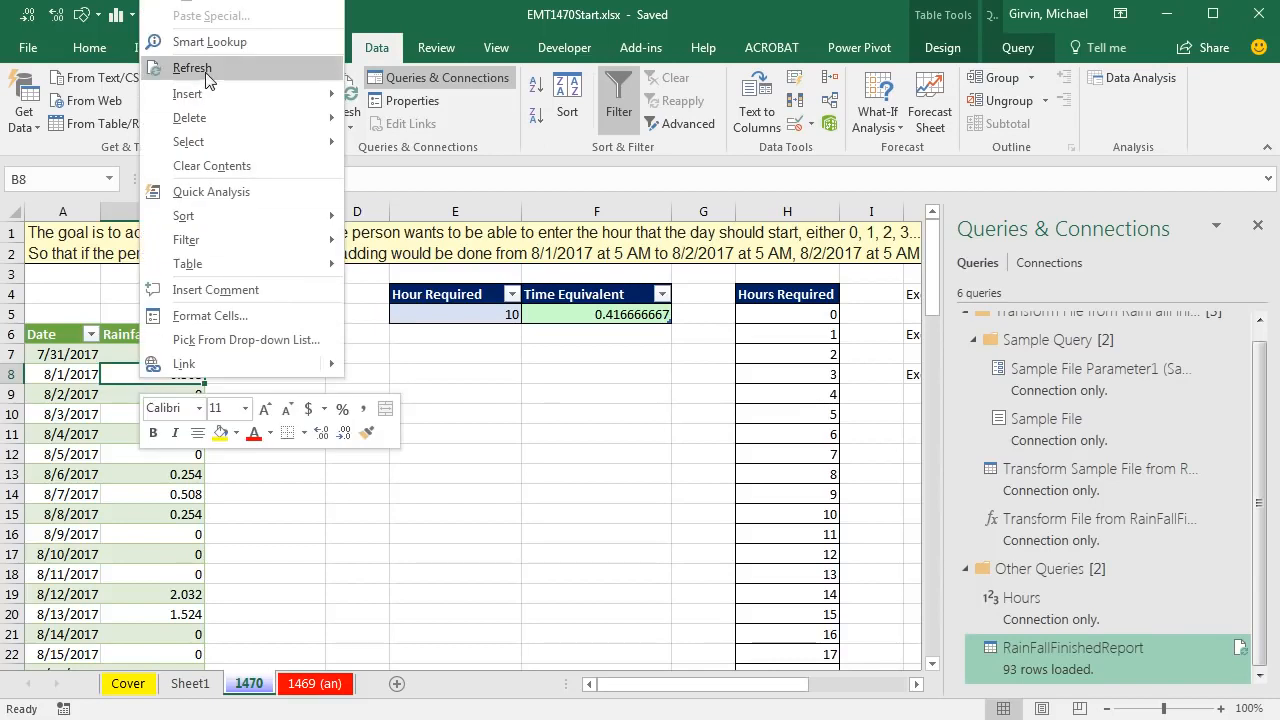
click(185, 63)
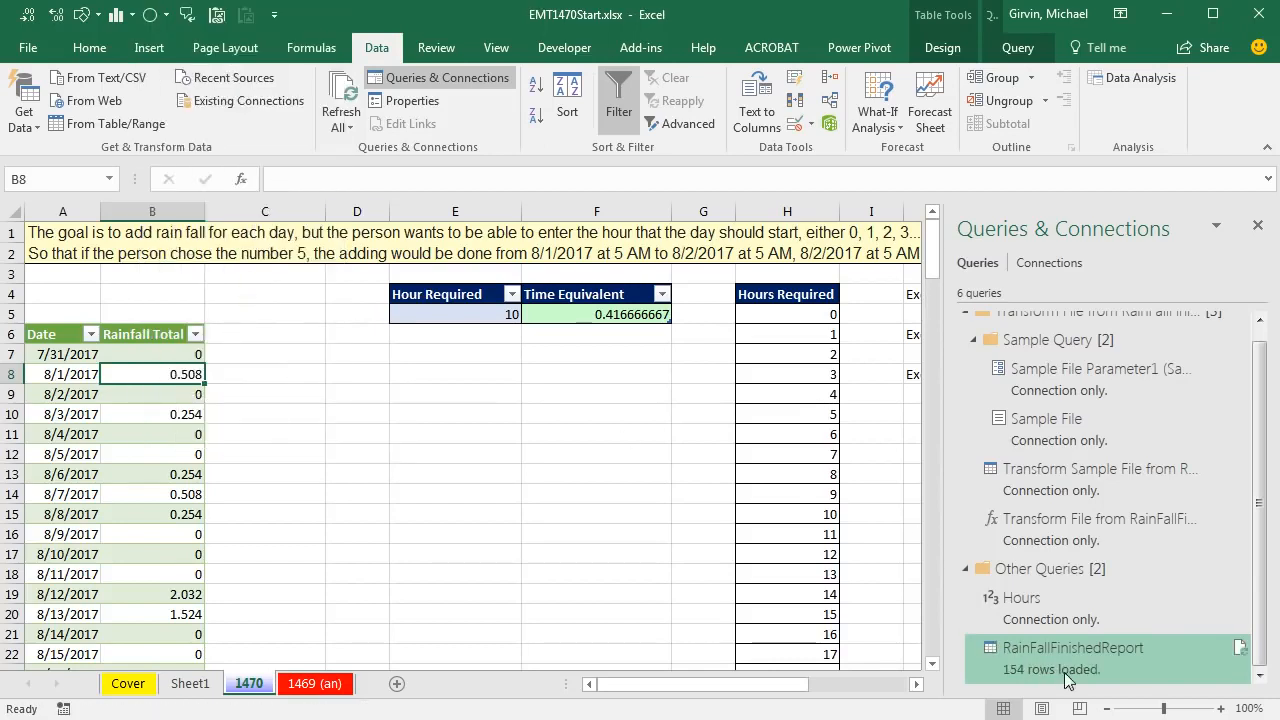
mouse_move(1040, 672)
click(156, 378)
key(ctrl+Down)
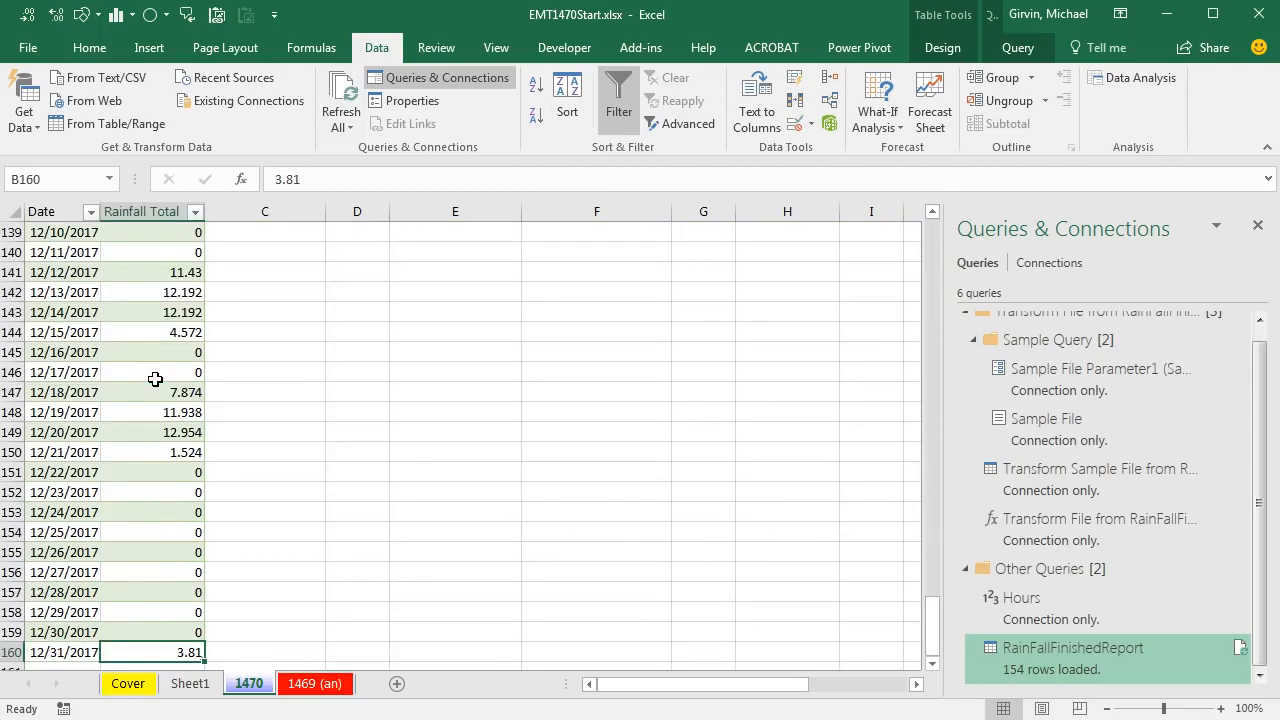
scroll(160, 385, down, 2)
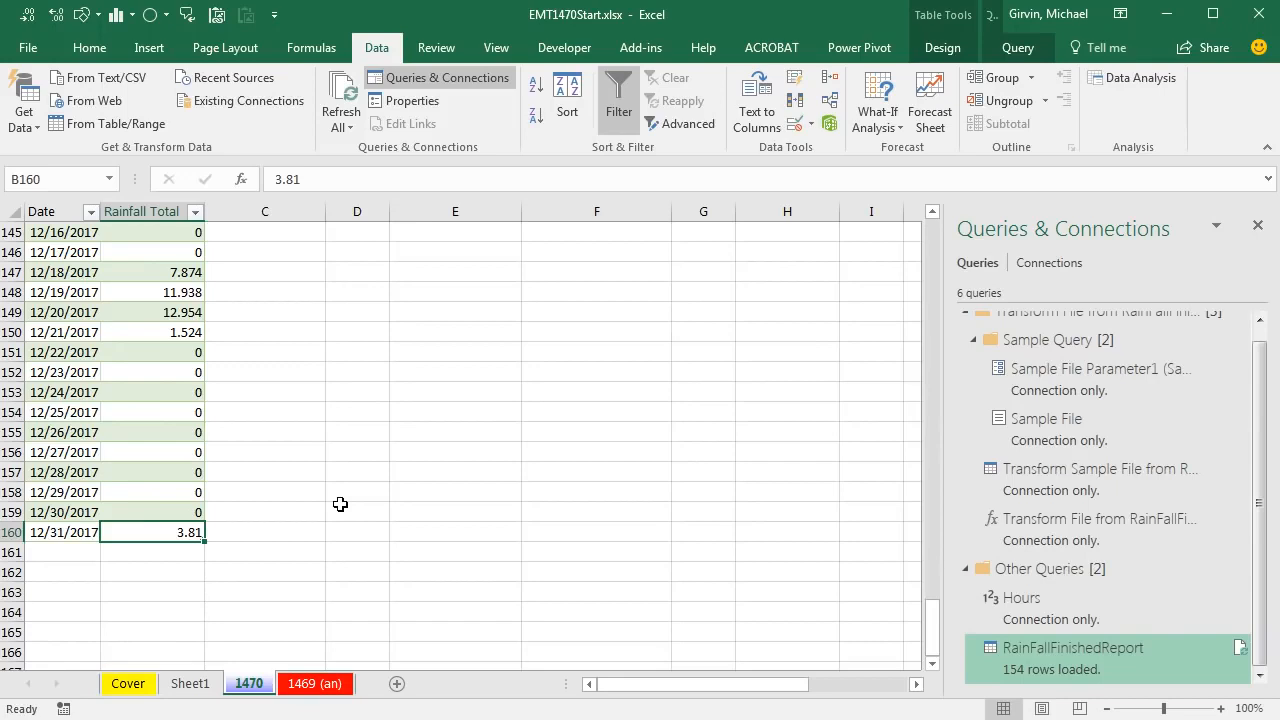
key(ctrl+Home)
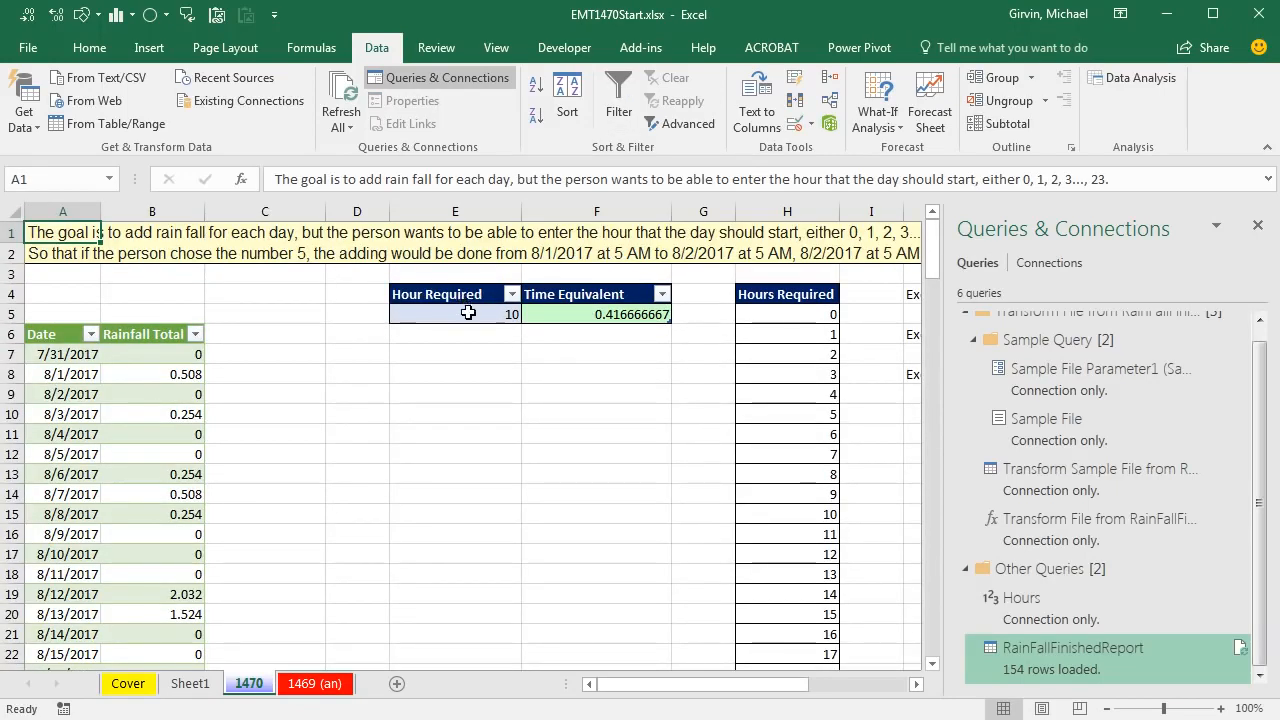
Step: Set Hour Required to 0 in cell E5 and refresh the rainfall report table
click(490, 318)
click(531, 316)
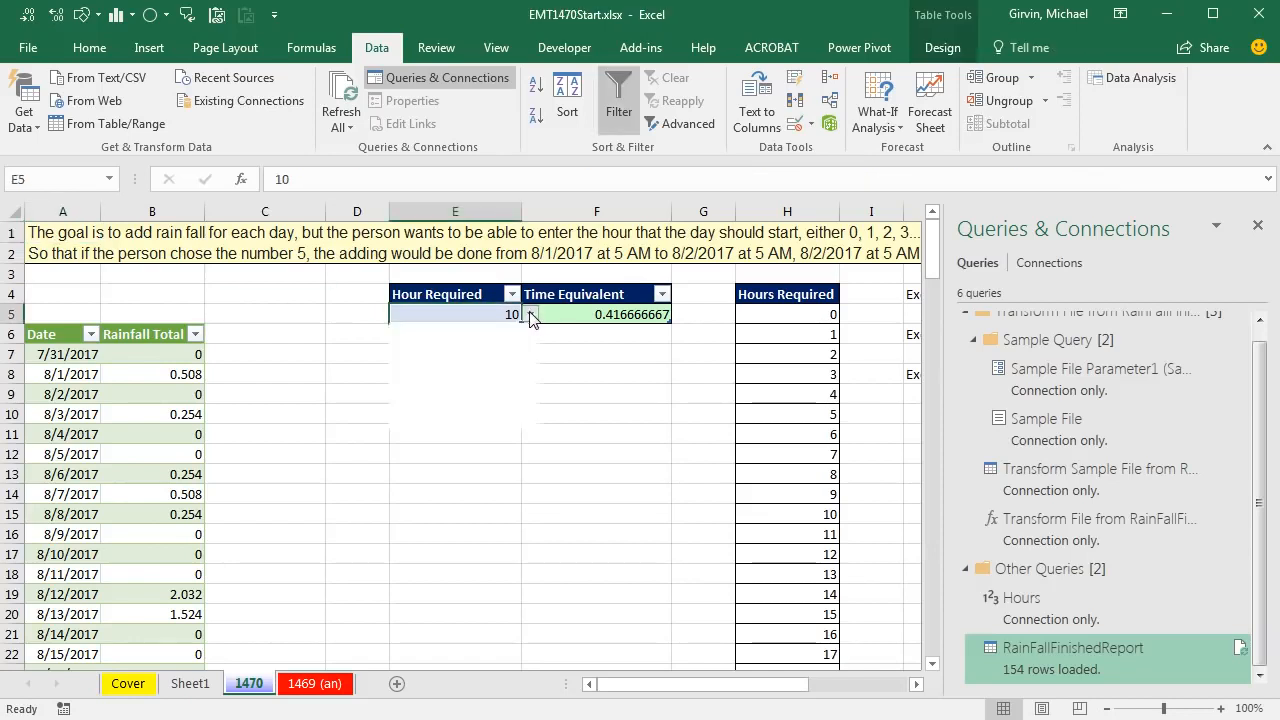
drag(529, 372, 529, 350)
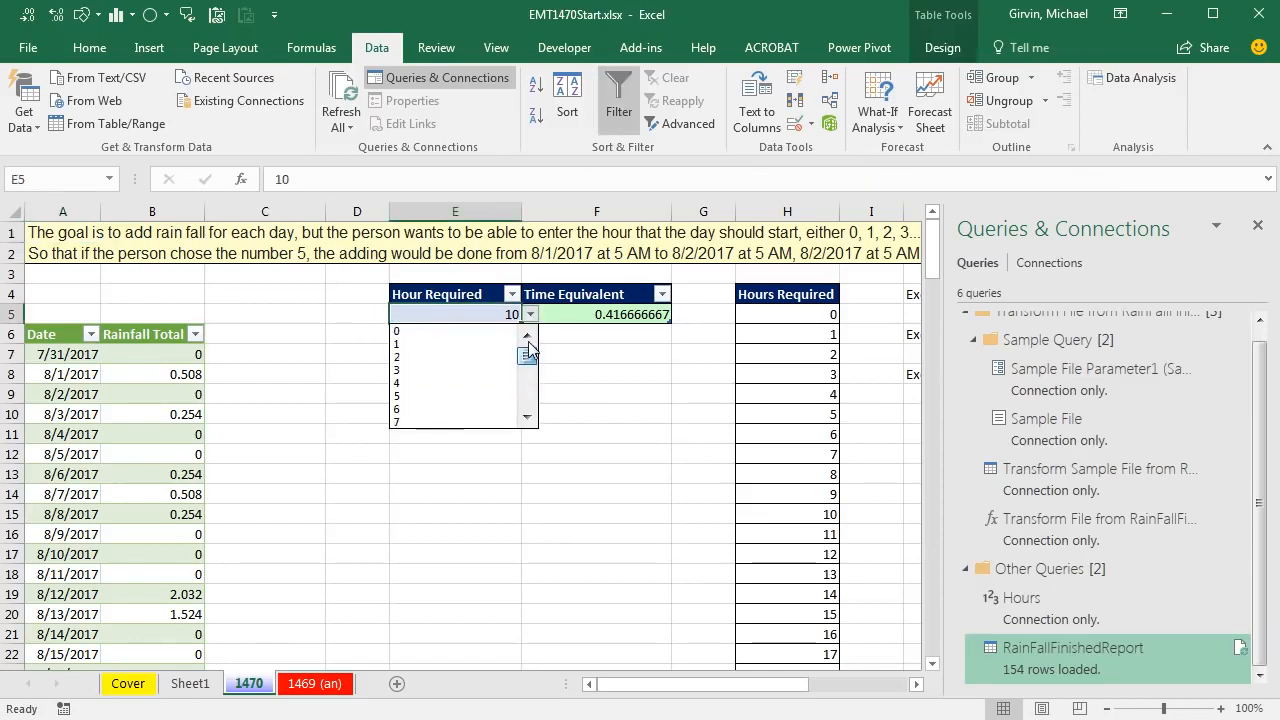
click(399, 331)
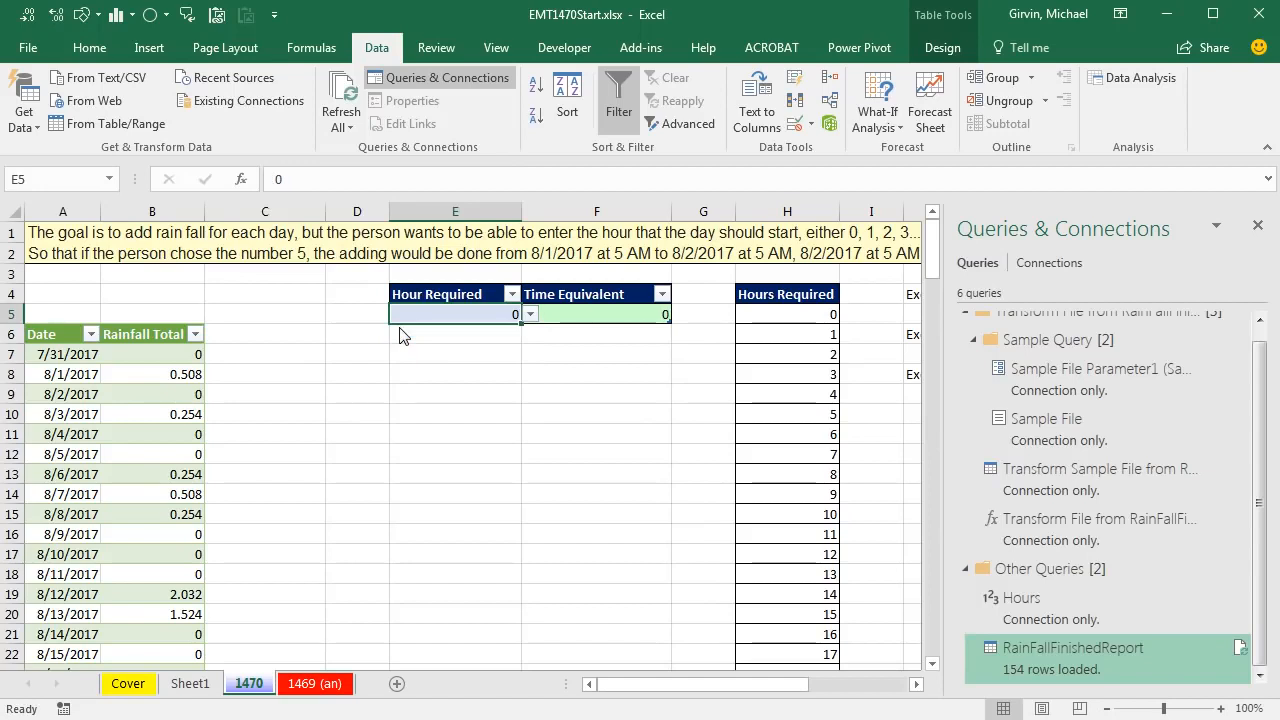
right_click(189, 375)
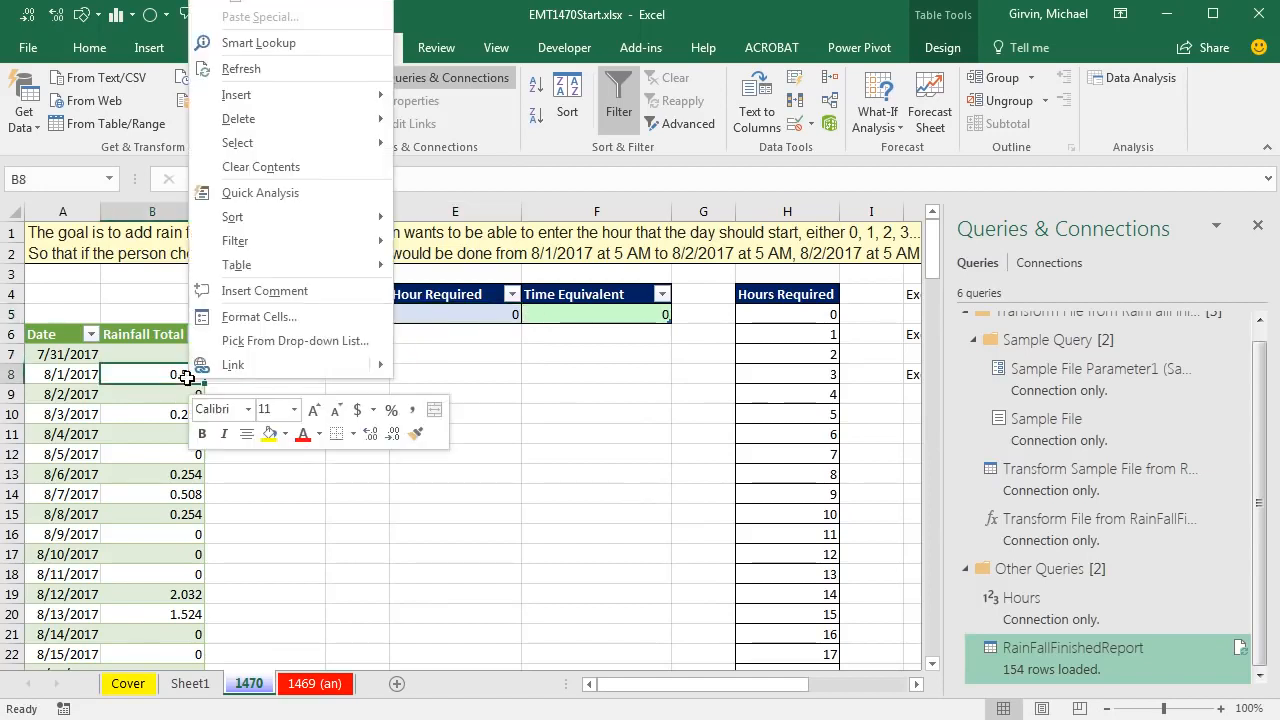
click(250, 68)
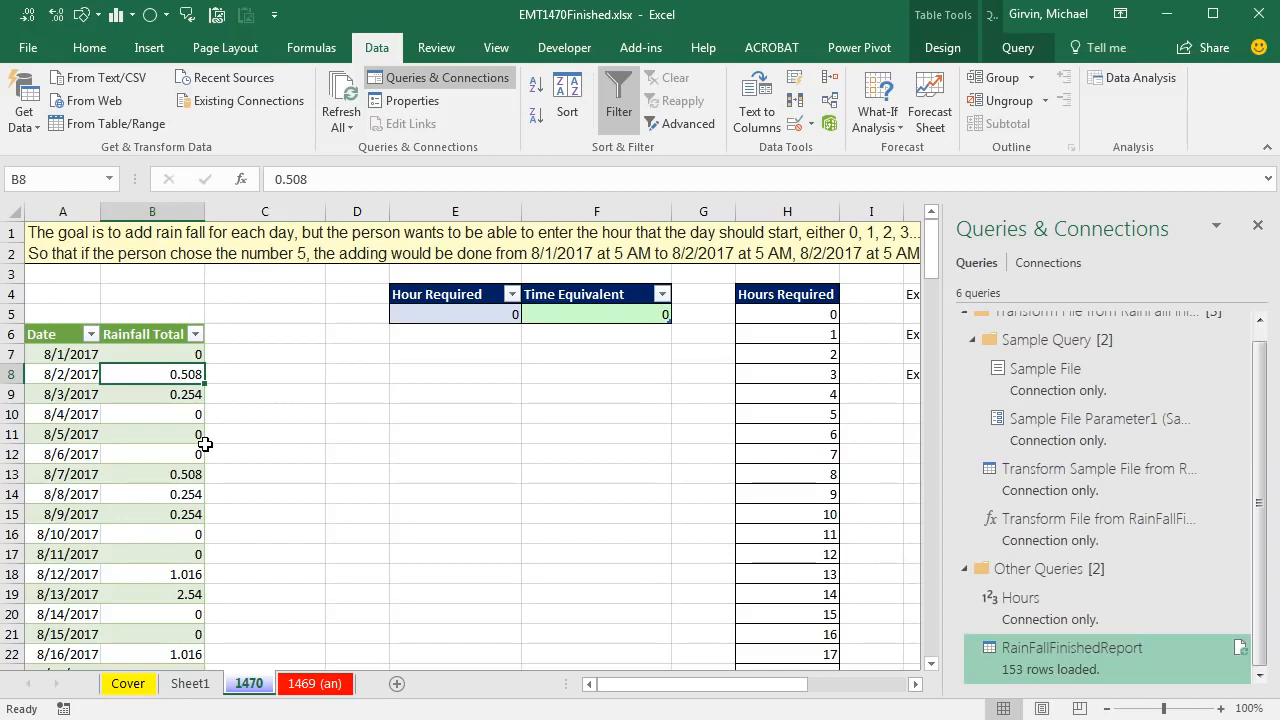
Step: Review the Source, Lowercased Text and Filtered Rows steps of the RainFallFinishedReport query, leaving them unedited, and close the editor
mouse_move(1040, 676)
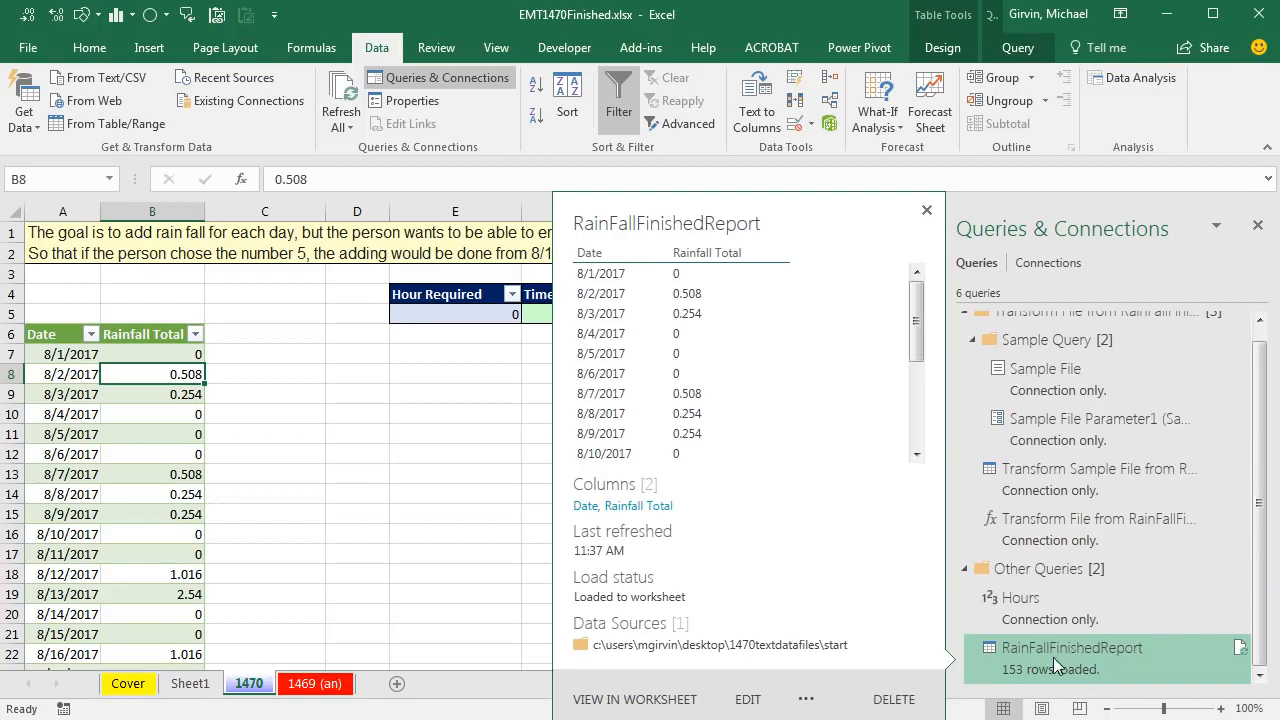
double_click(1055, 660)
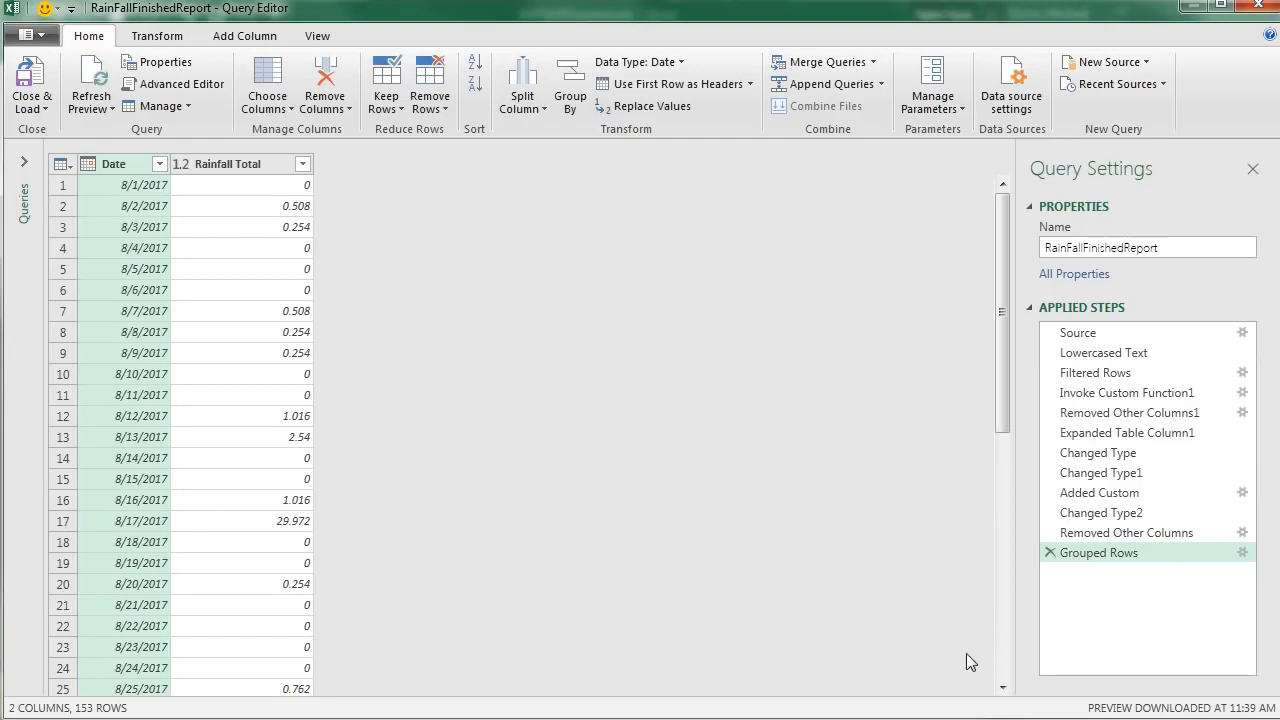
click(1092, 333)
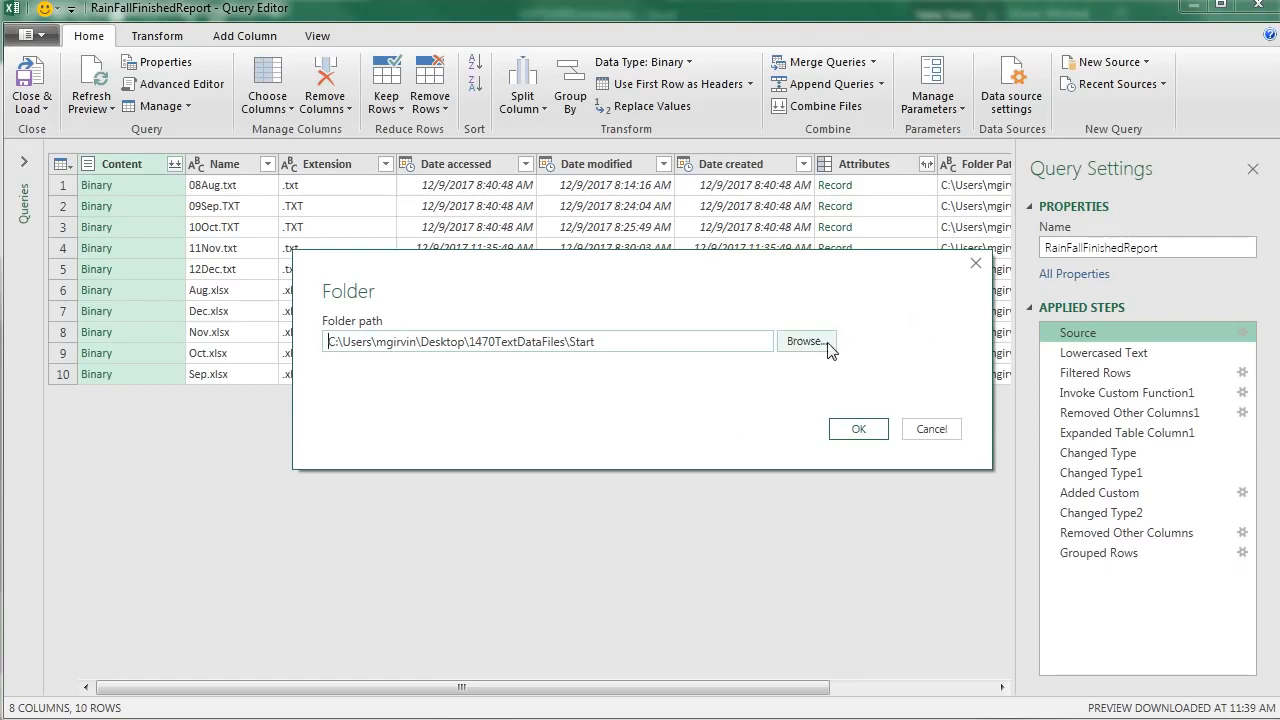
click(925, 430)
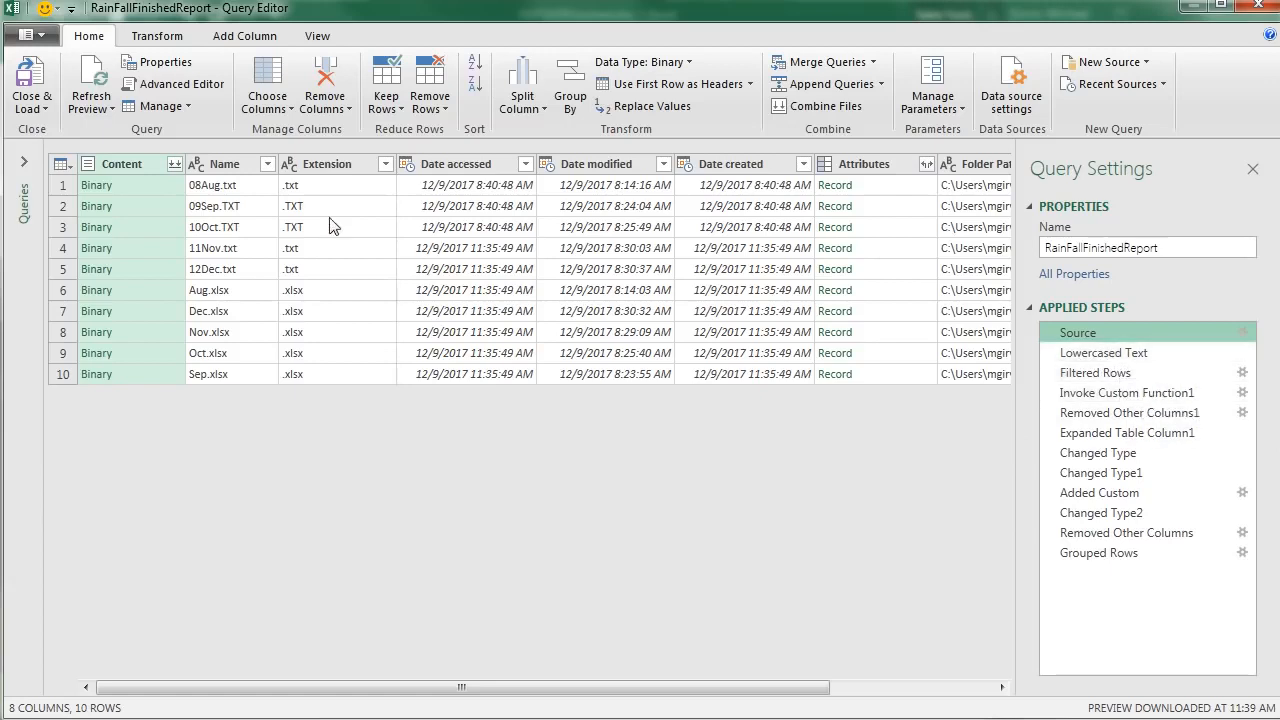
click(1085, 353)
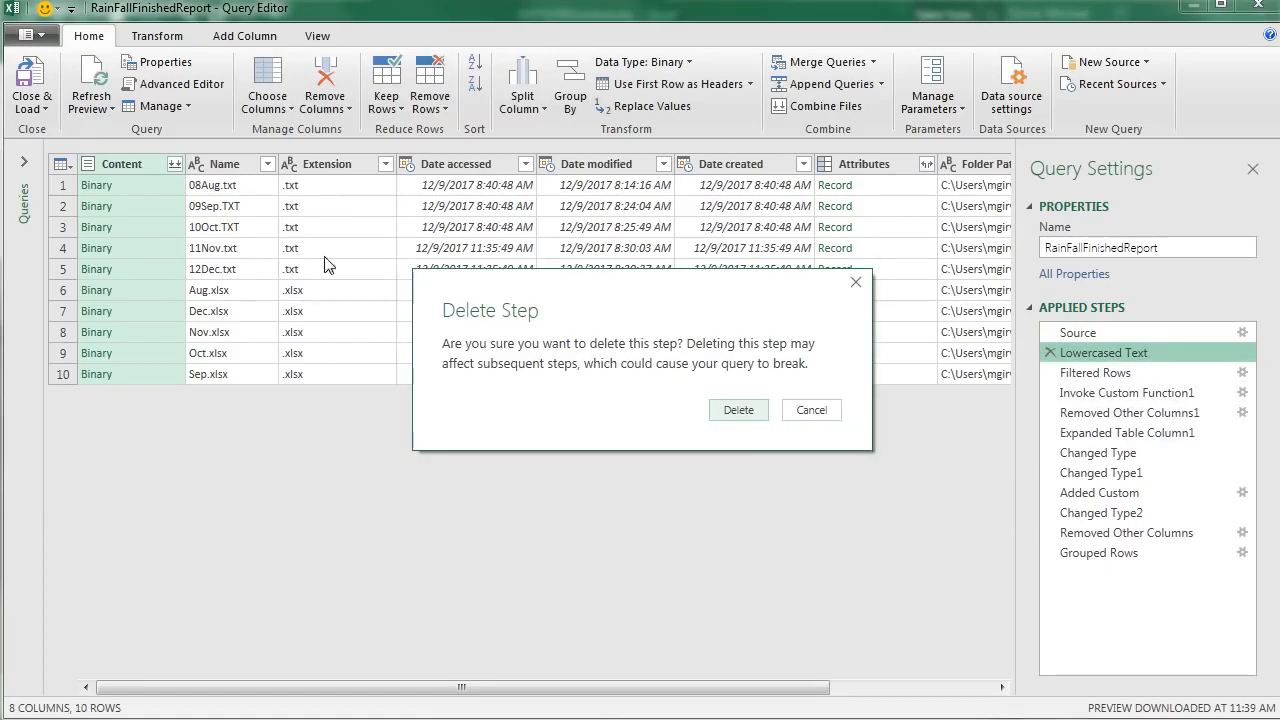
click(818, 416)
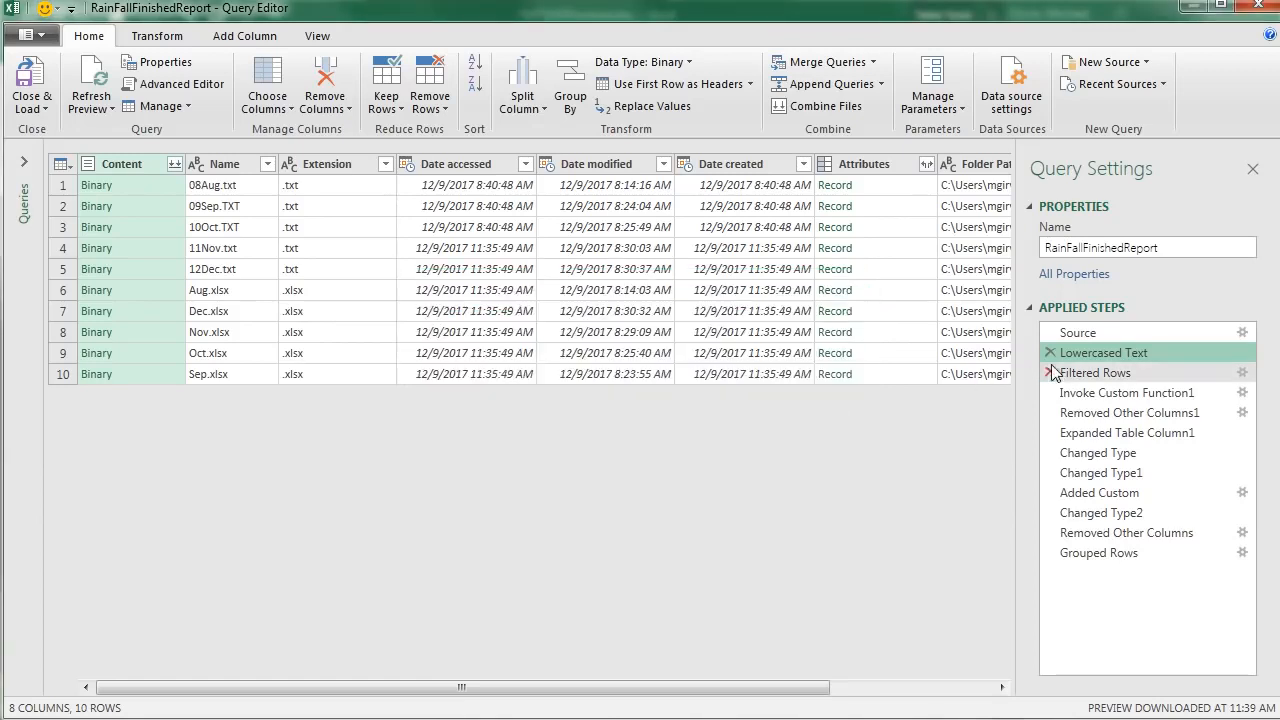
click(1134, 376)
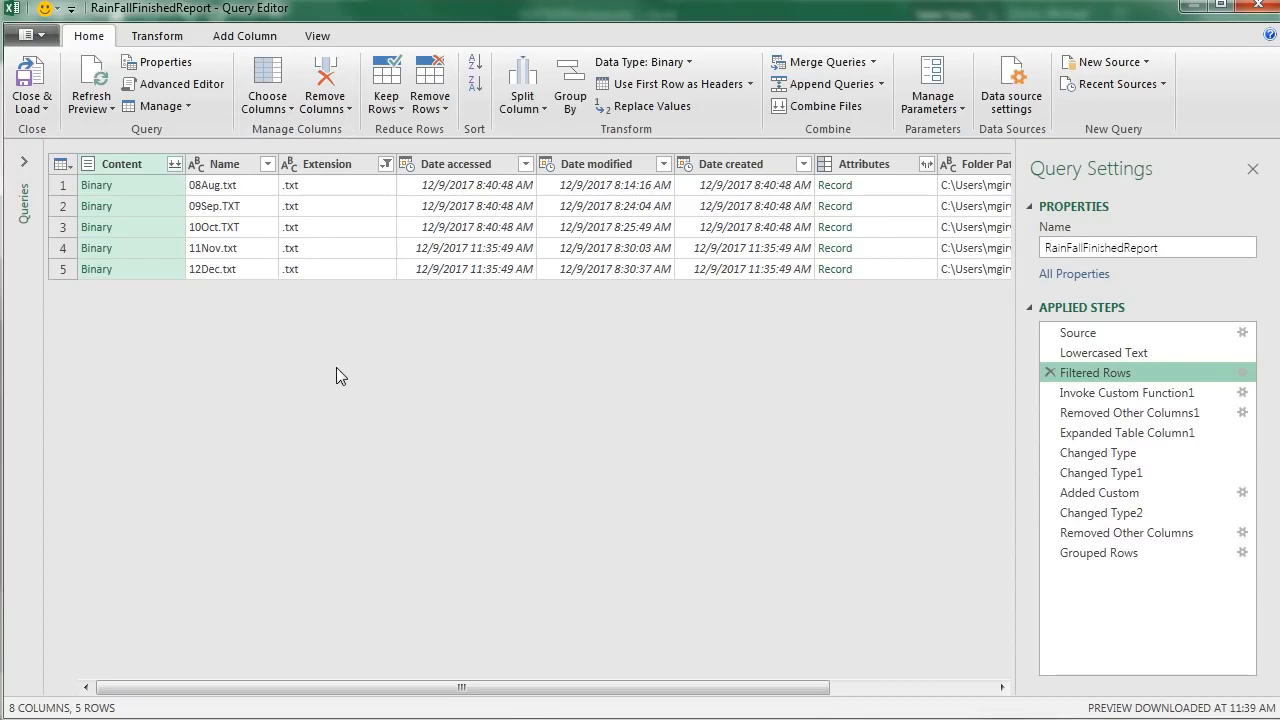
click(1256, 6)
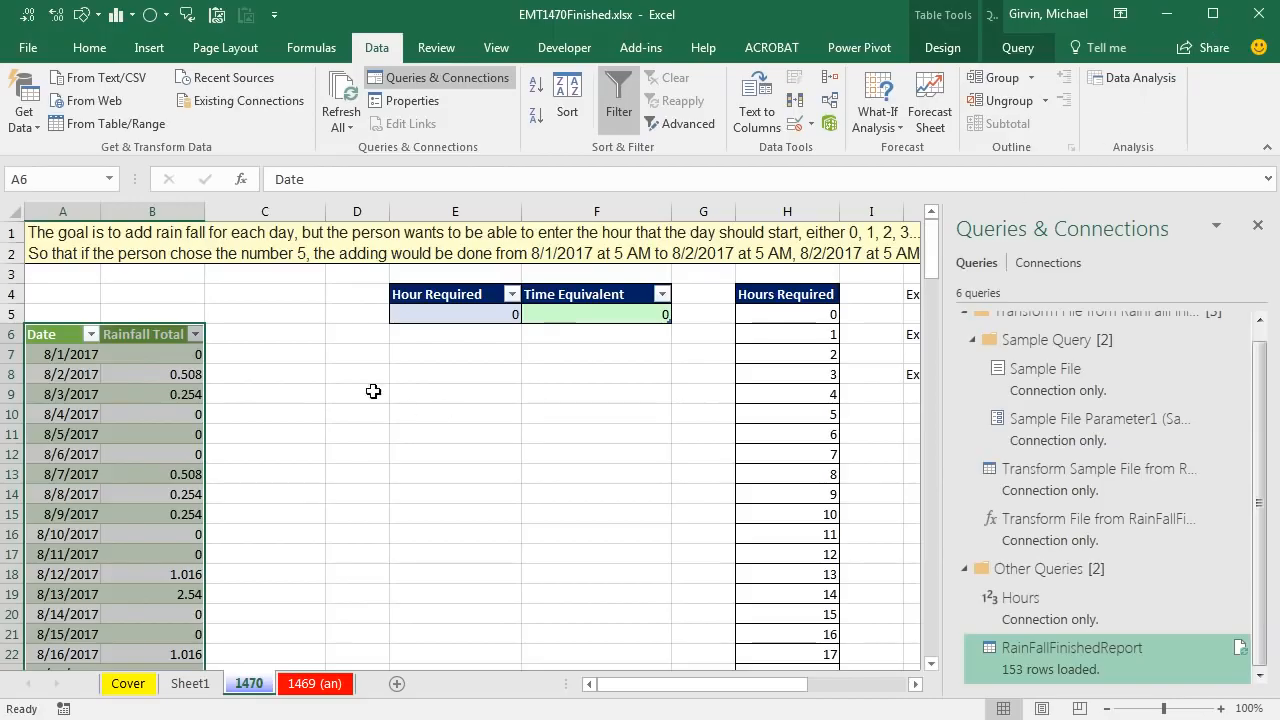
Step: Review the file import sources in the EMT1470Start.xlsx workbook and show its Cover sheet
key(ctrl+Tab)
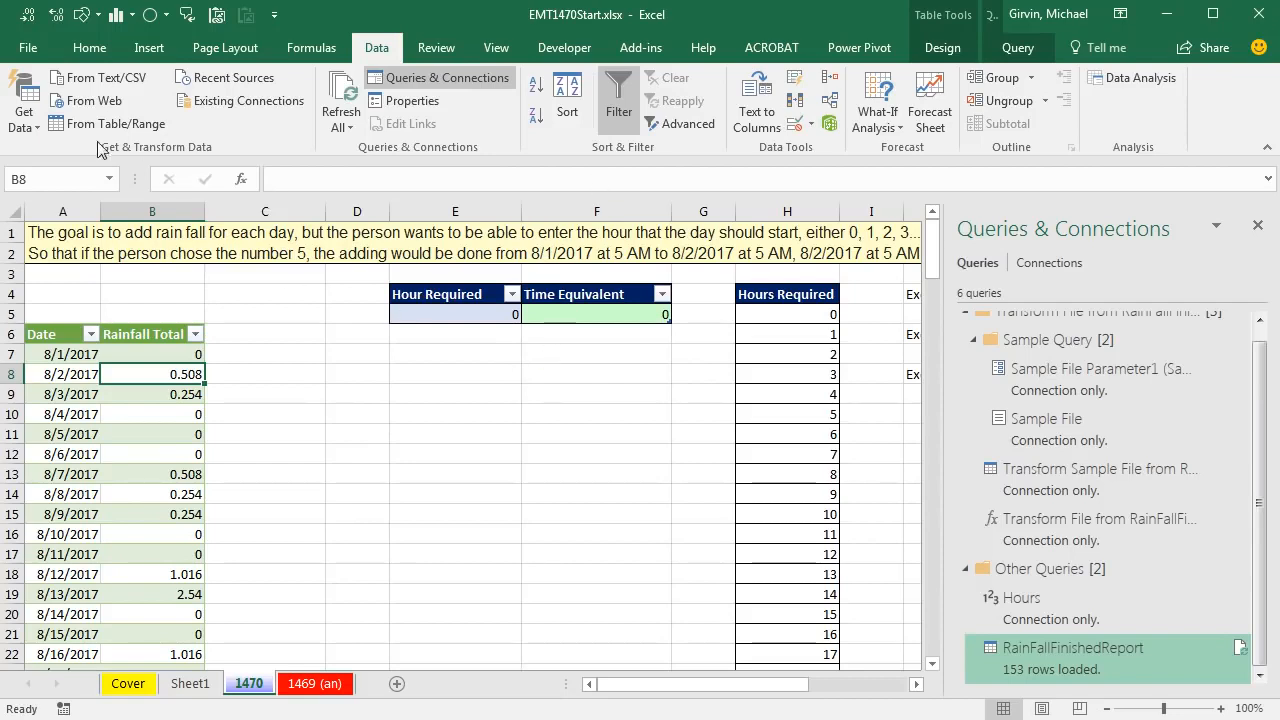
click(40, 133)
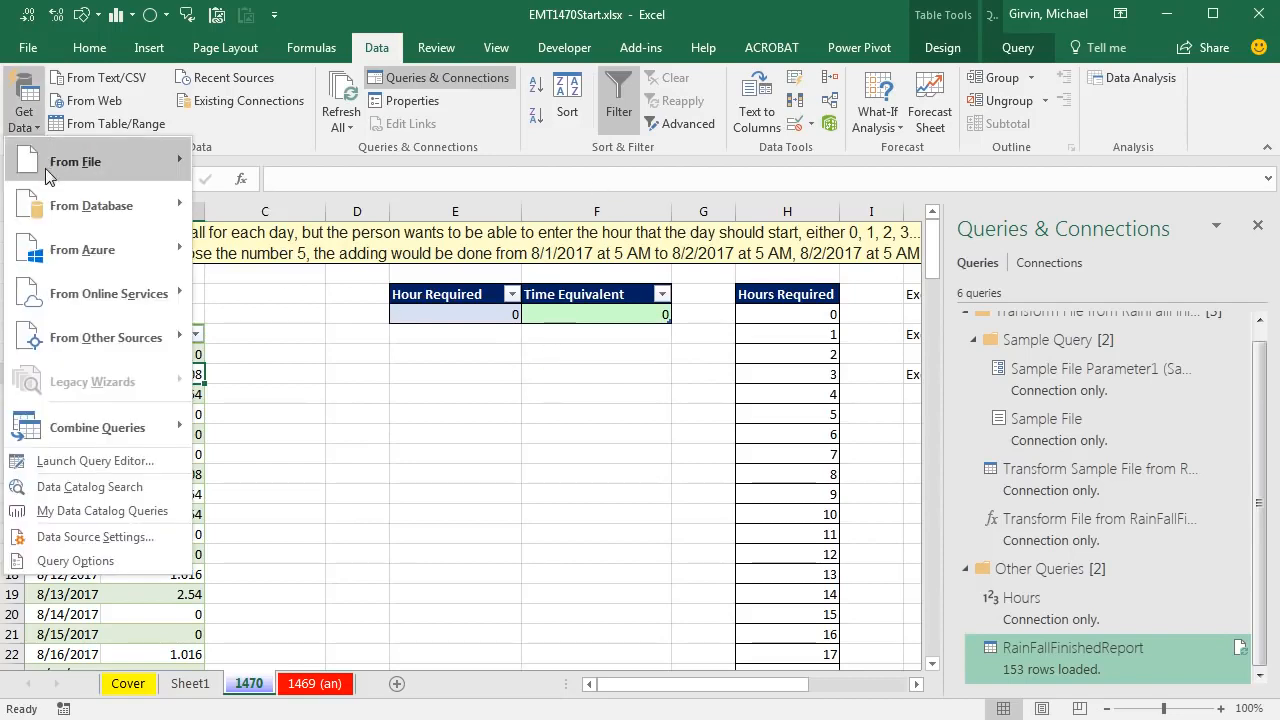
mouse_move(90, 161)
click(268, 352)
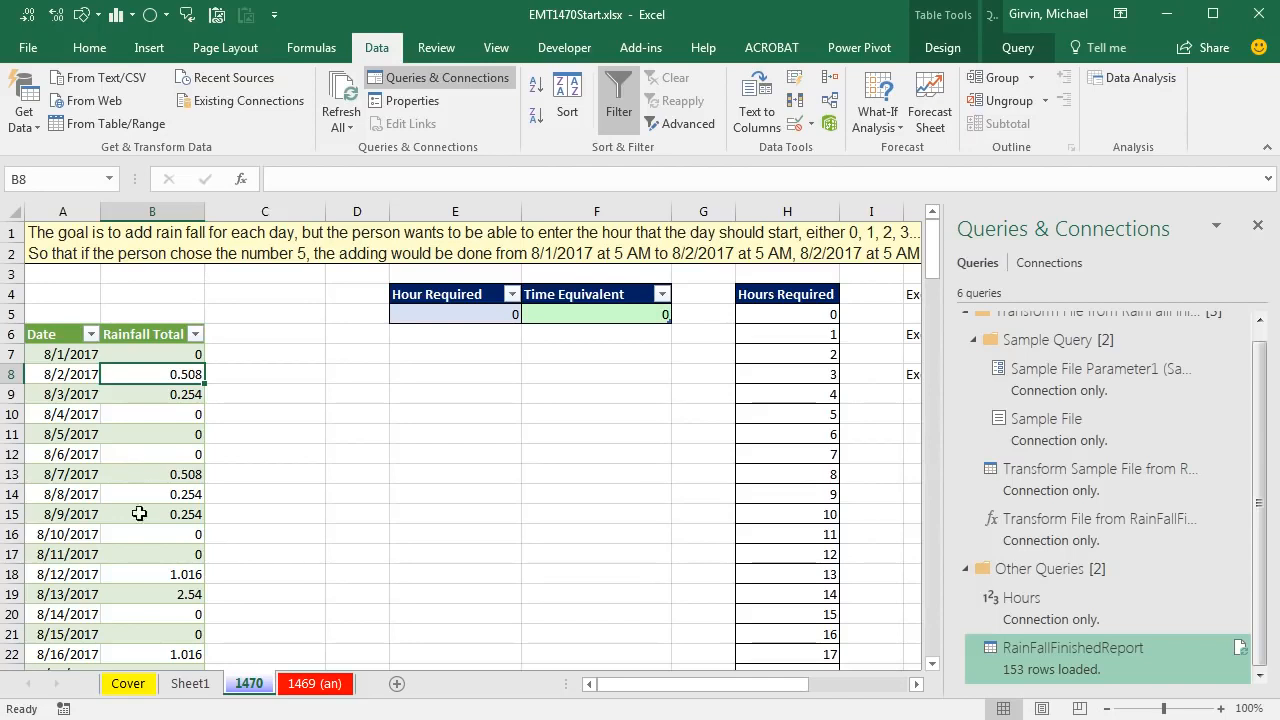
click(128, 685)
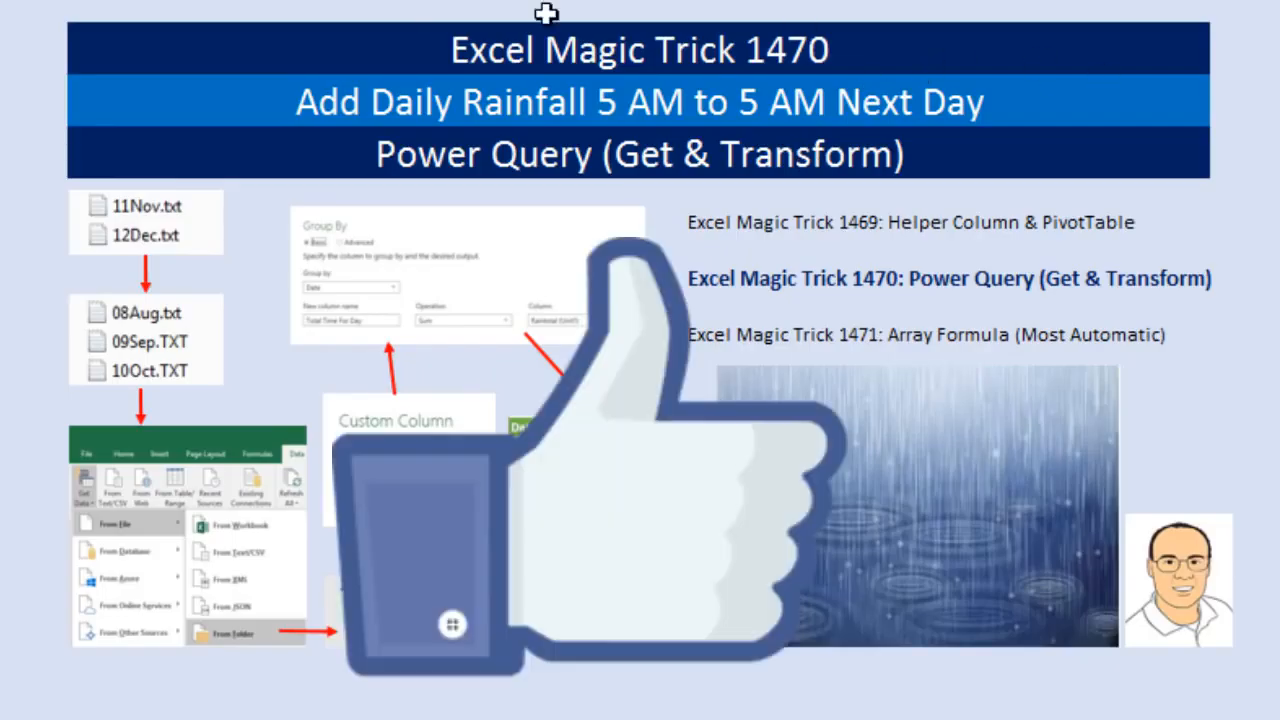